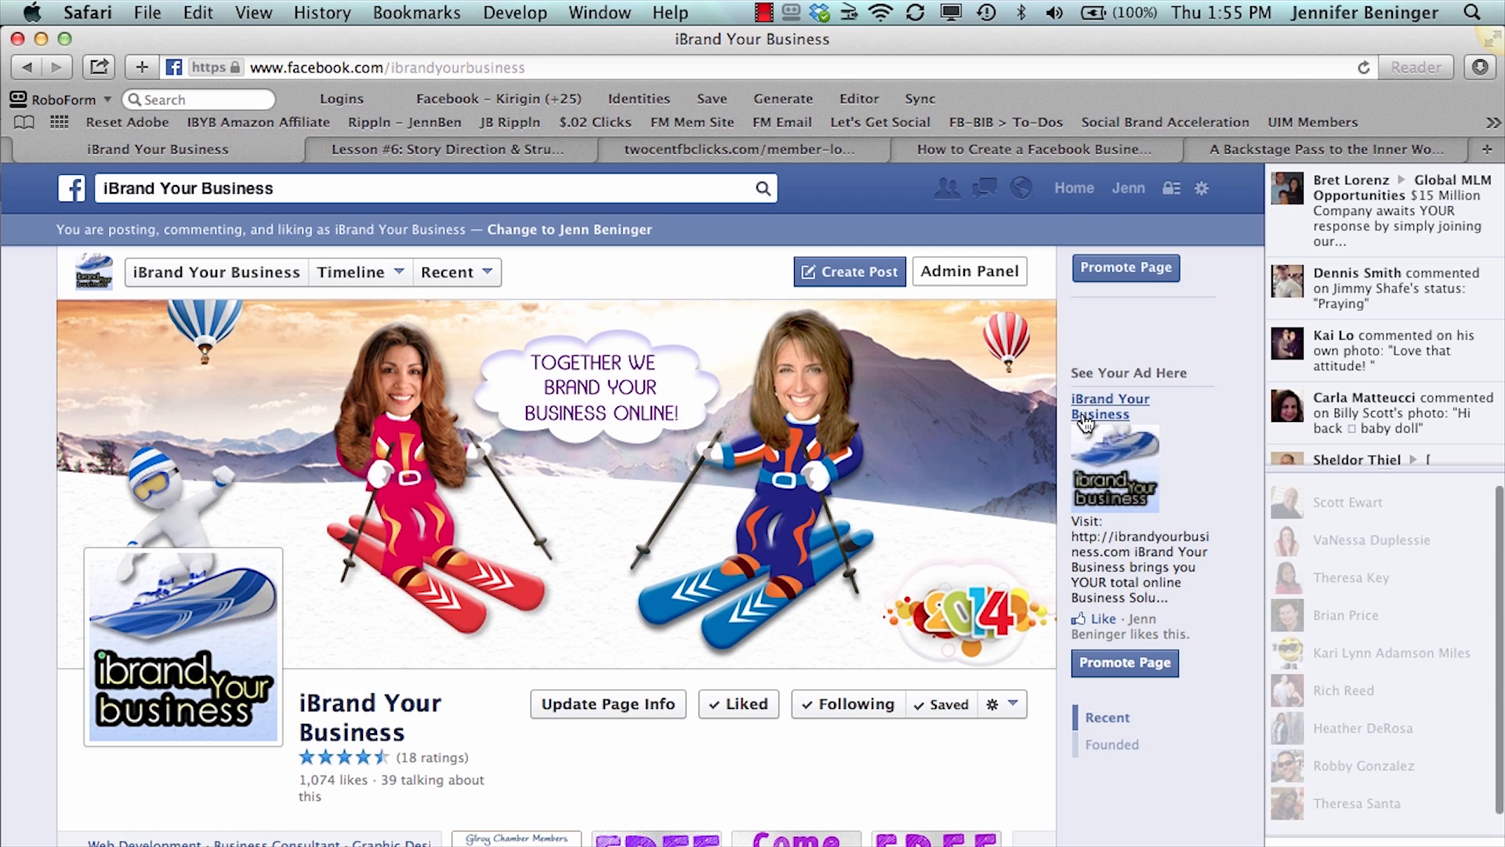
- Open the full list of managed pages from the home feed and start creating a new page
left_click(1074, 189)
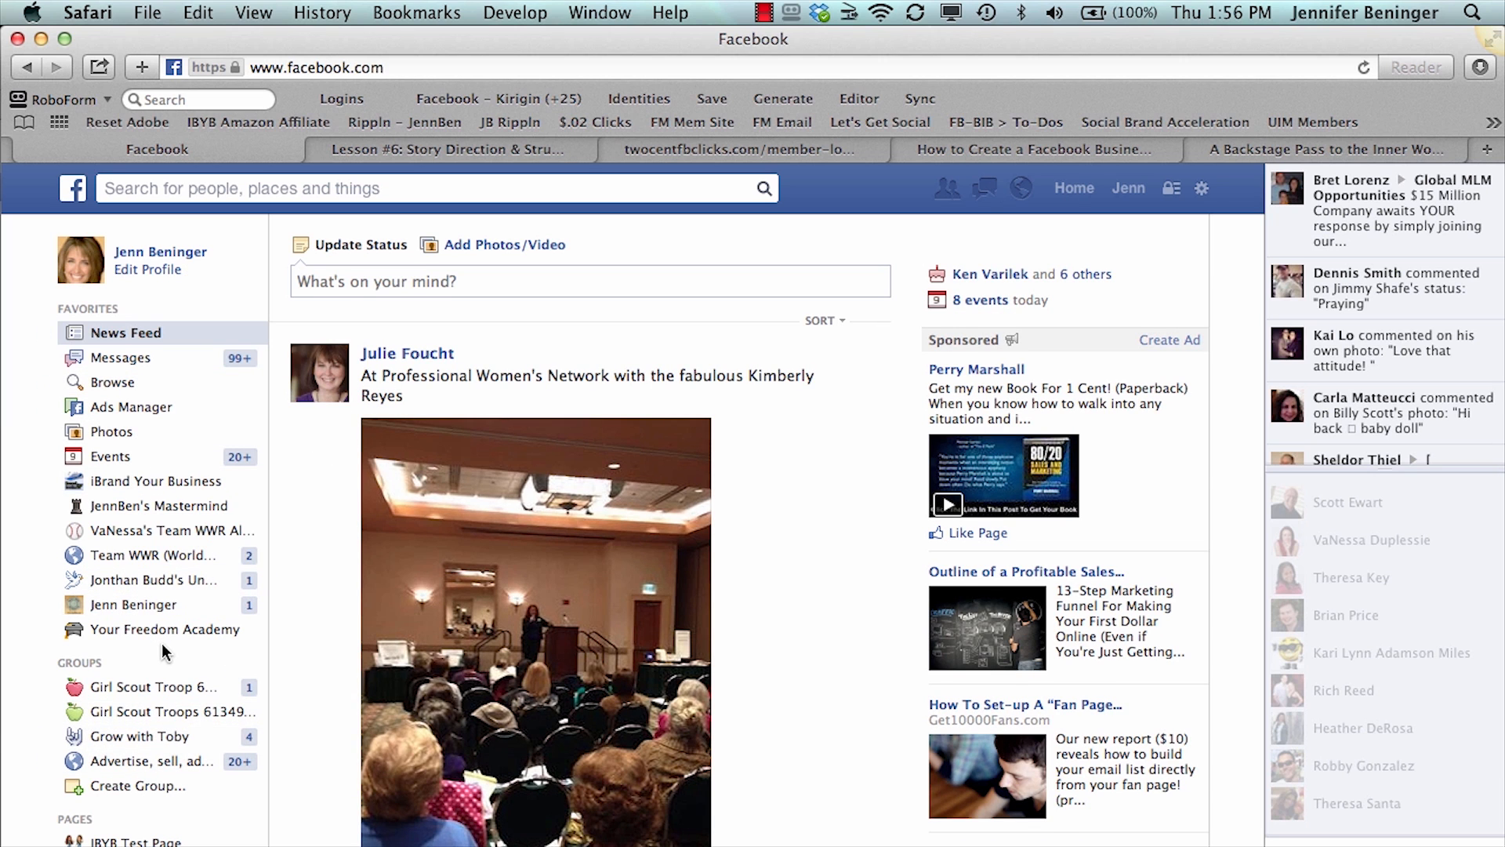
scroll(164, 650, "down", 5)
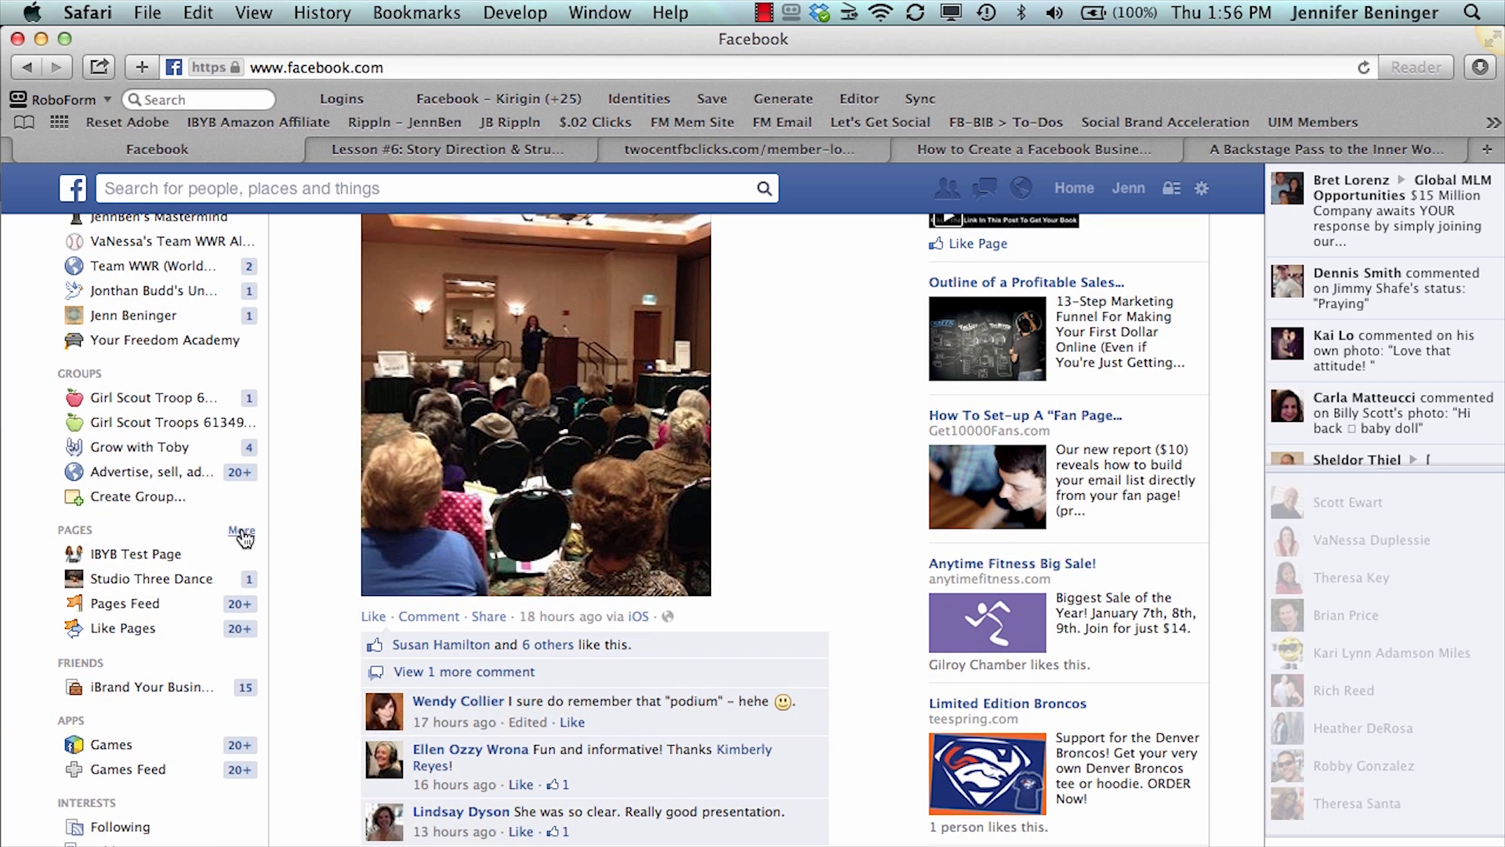
left_click(242, 533)
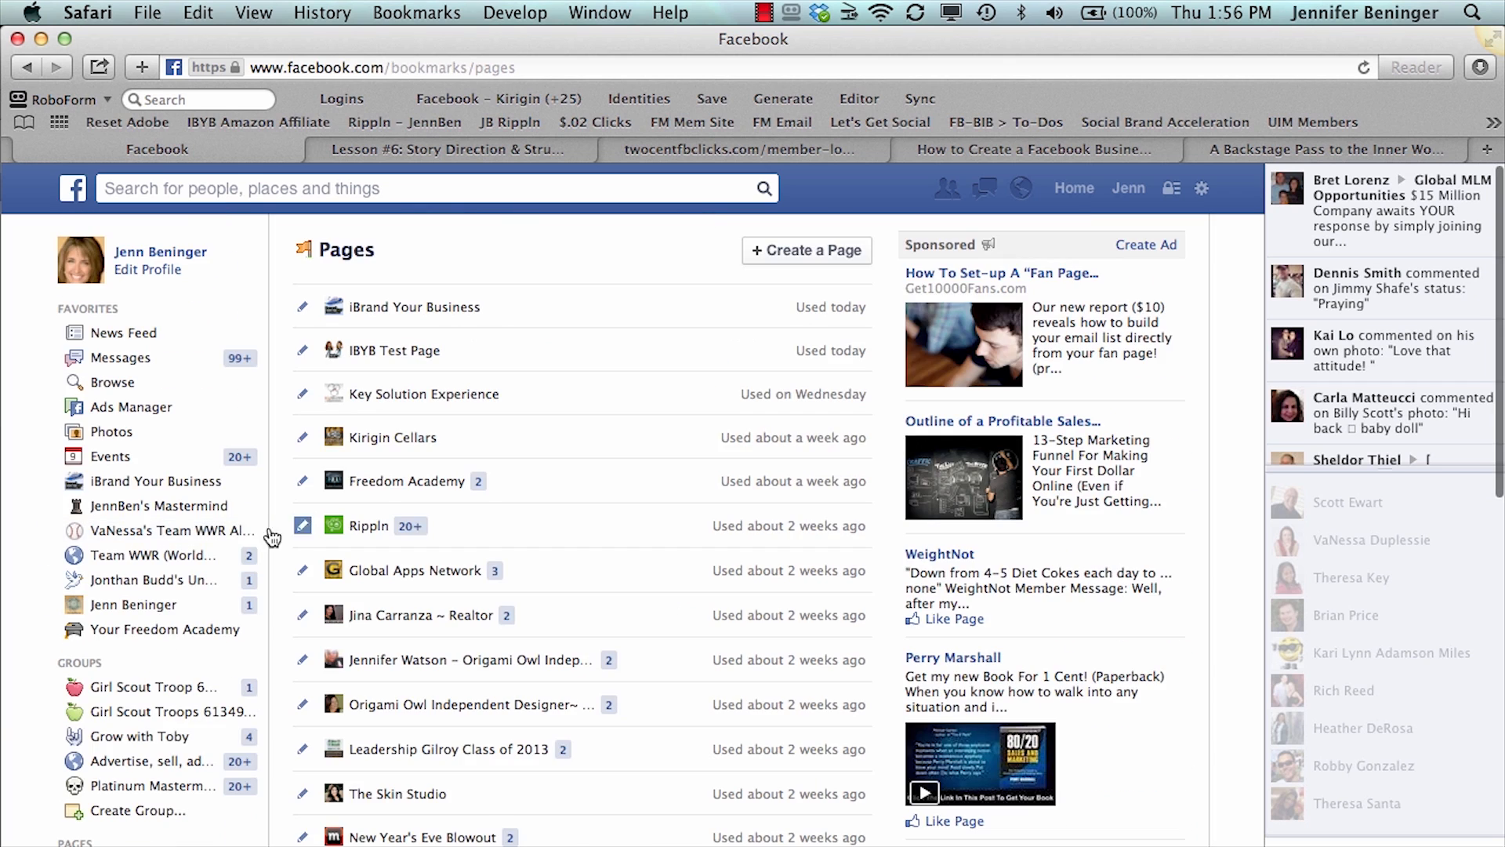
left_click(834, 249)
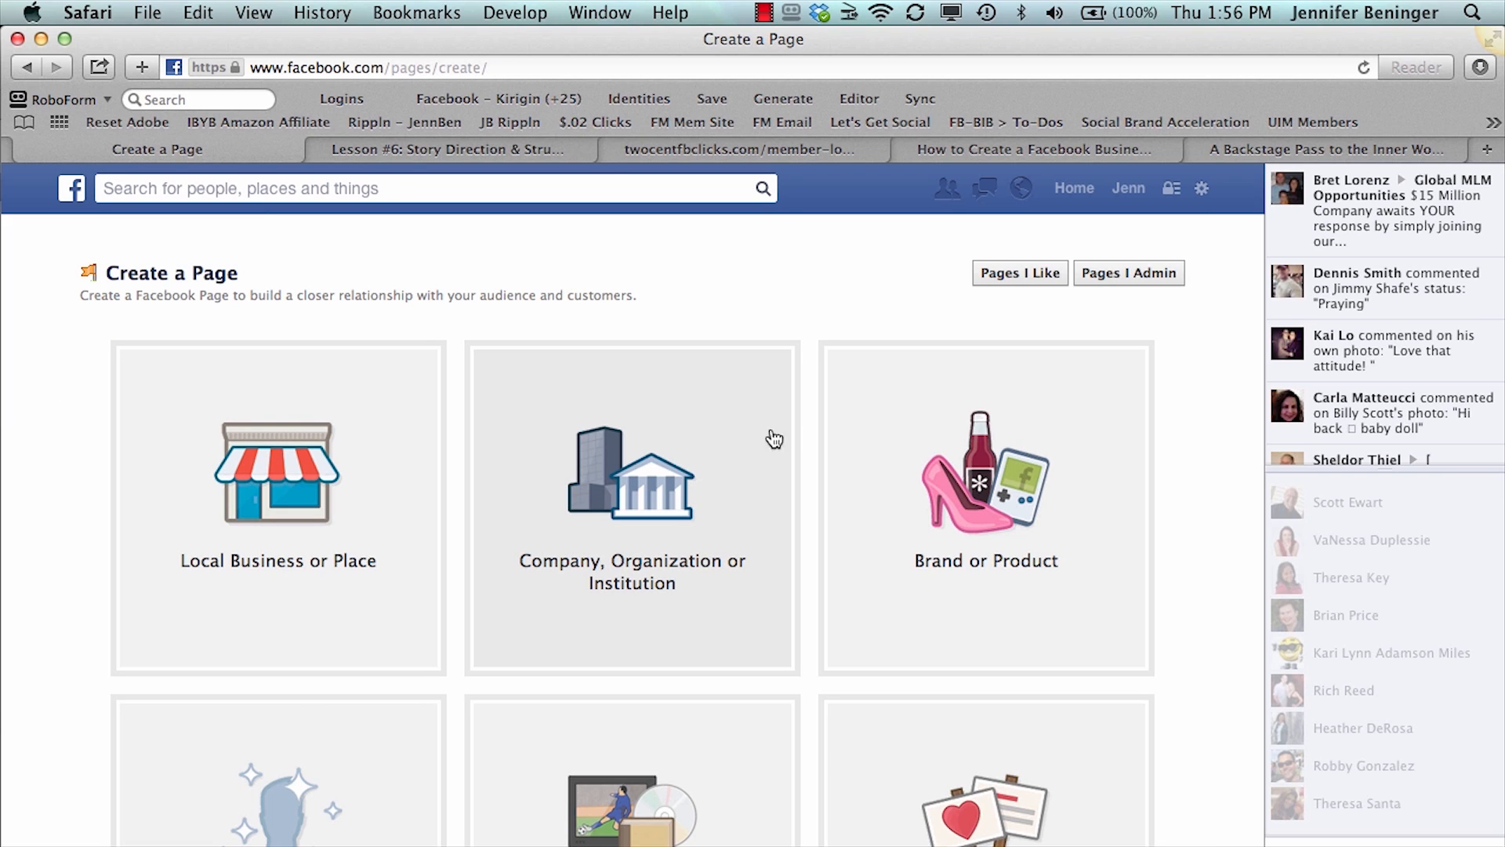
- Browse the available page types and try Book Store as the category for a Local Business or Place page
scroll(688, 696, "down", 2)
scroll(689, 697, "down", 2)
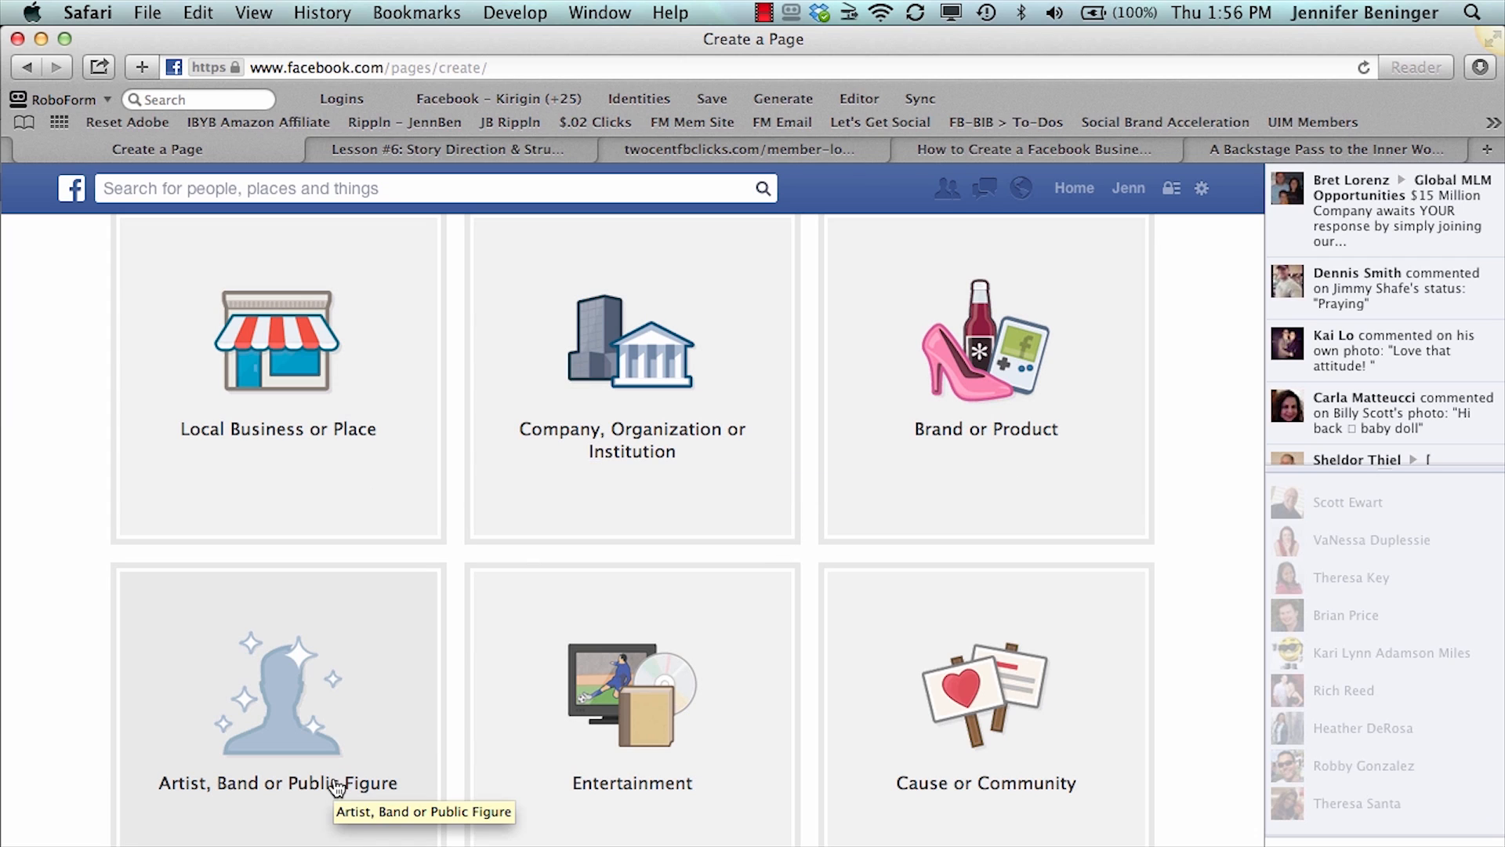
scroll(337, 787, "down", 2)
scroll(337, 787, "up", 1)
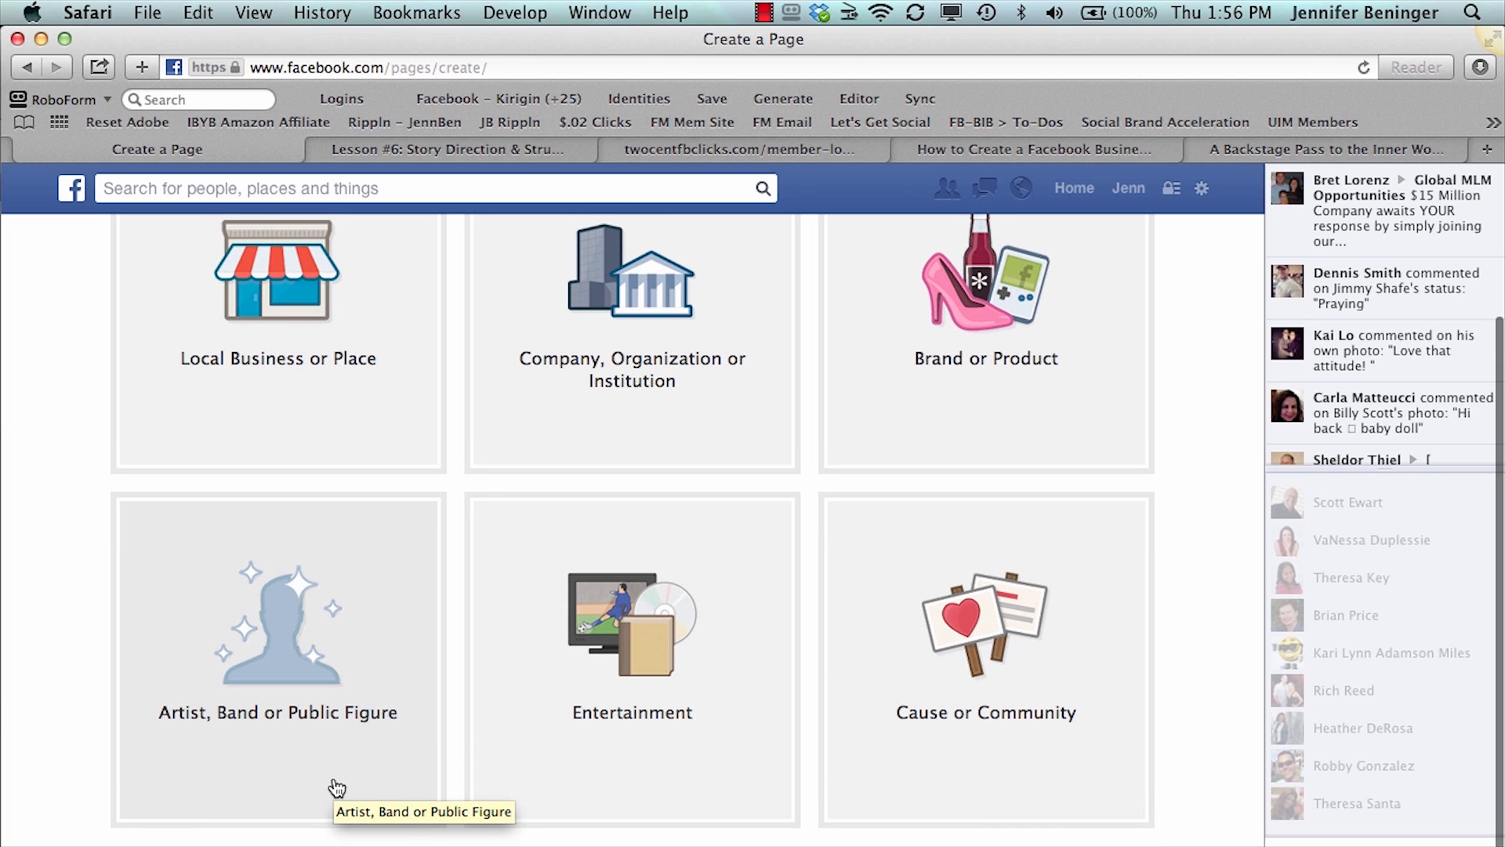
scroll(337, 787, "up", 2)
scroll(337, 787, "up", 2)
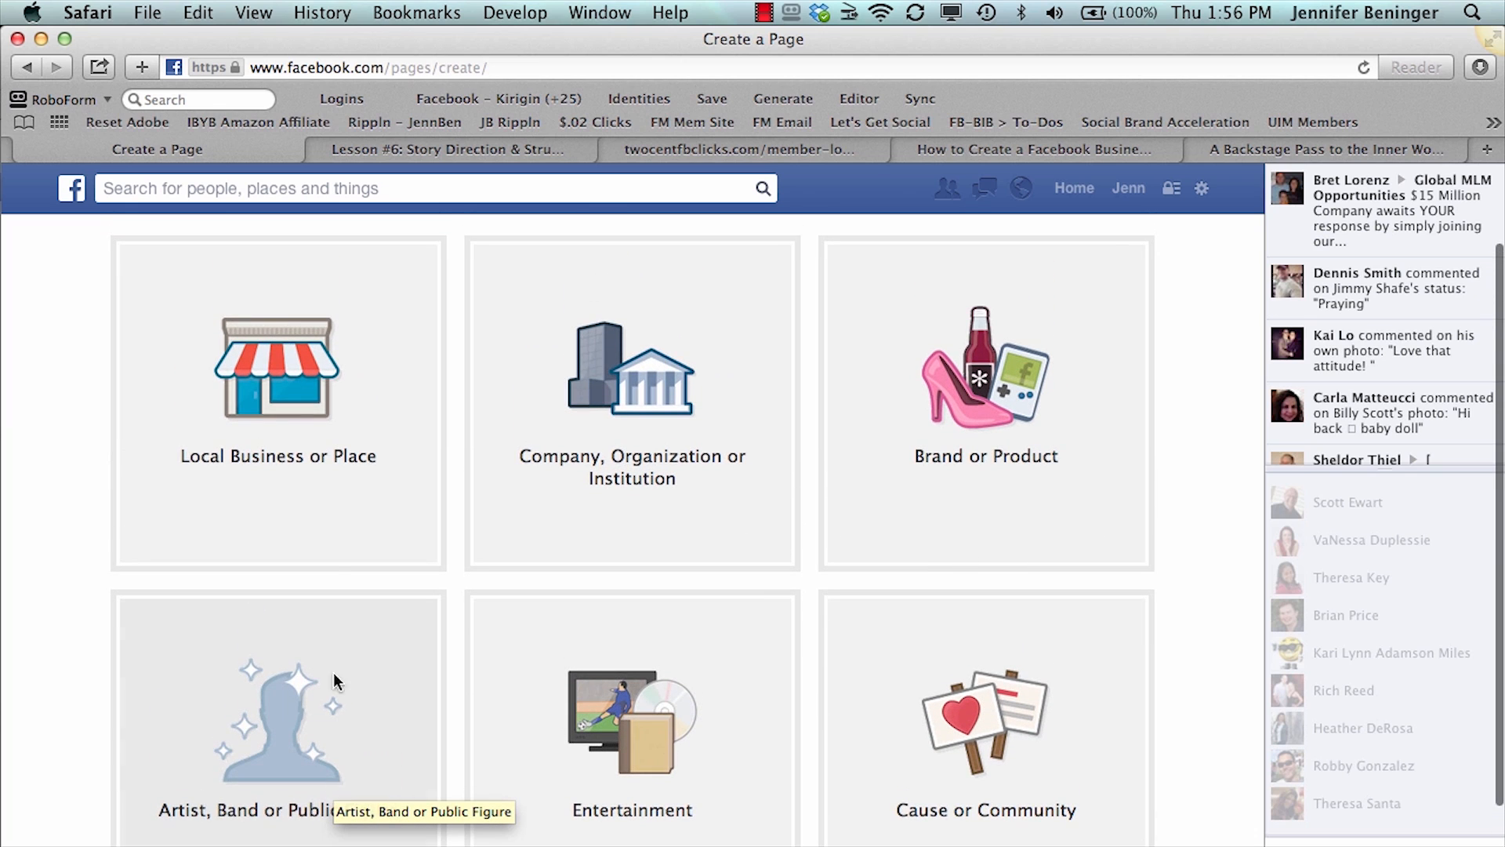
left_click(297, 468)
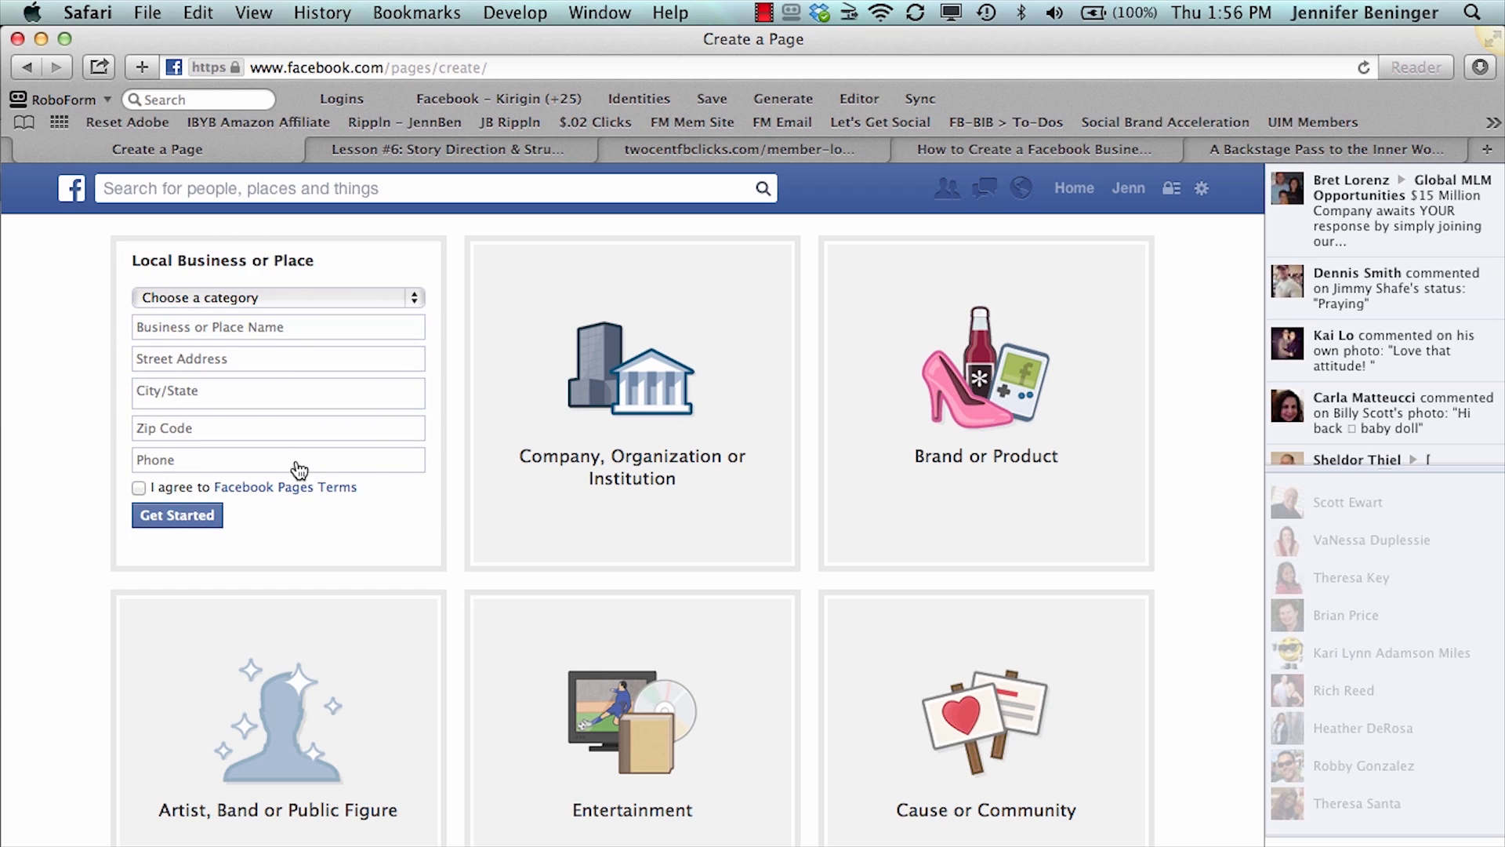
left_click(325, 290)
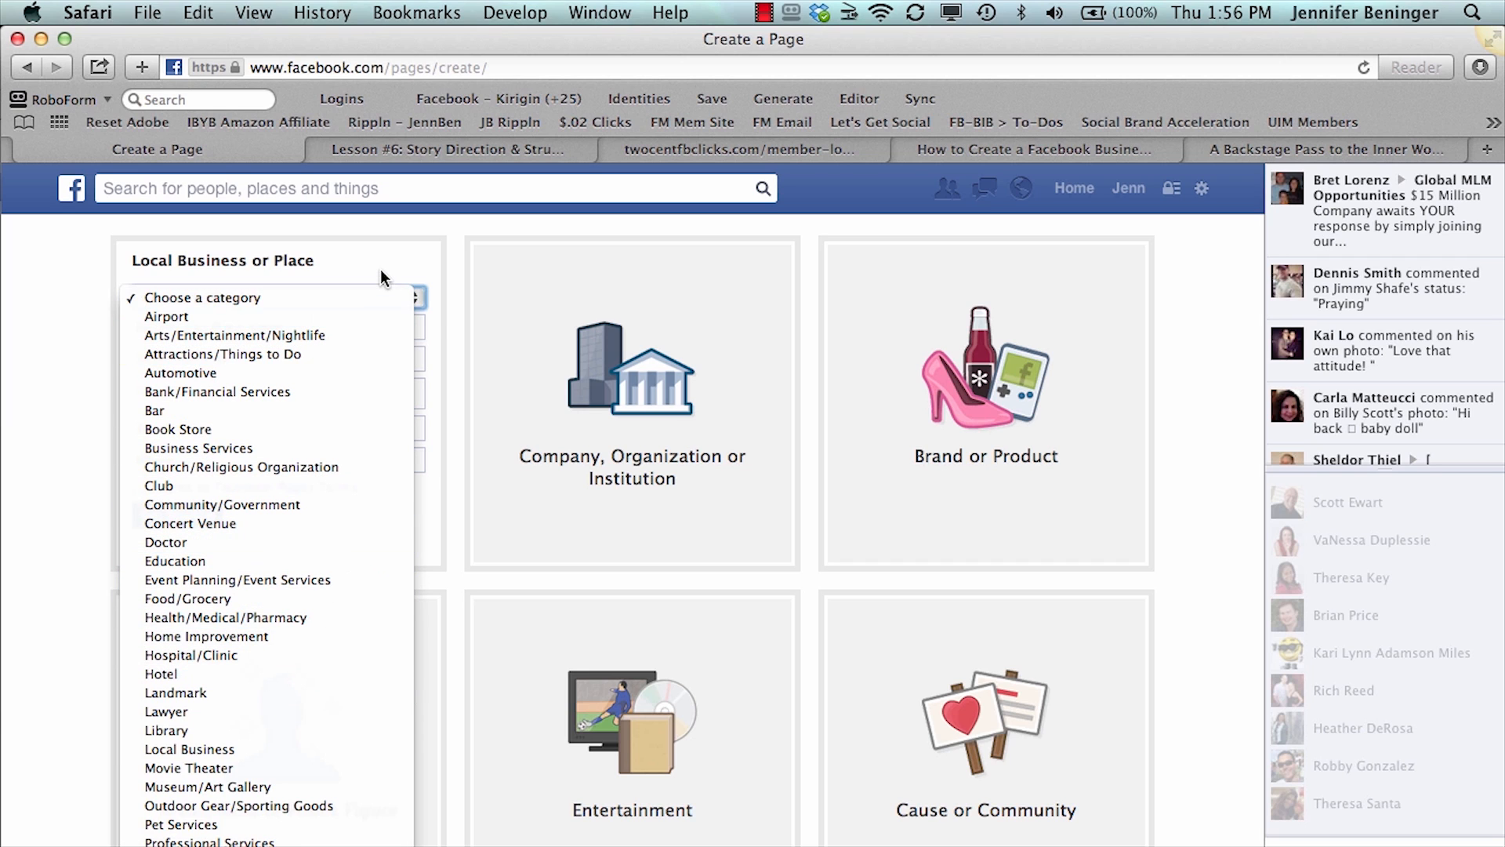
left_click(318, 429)
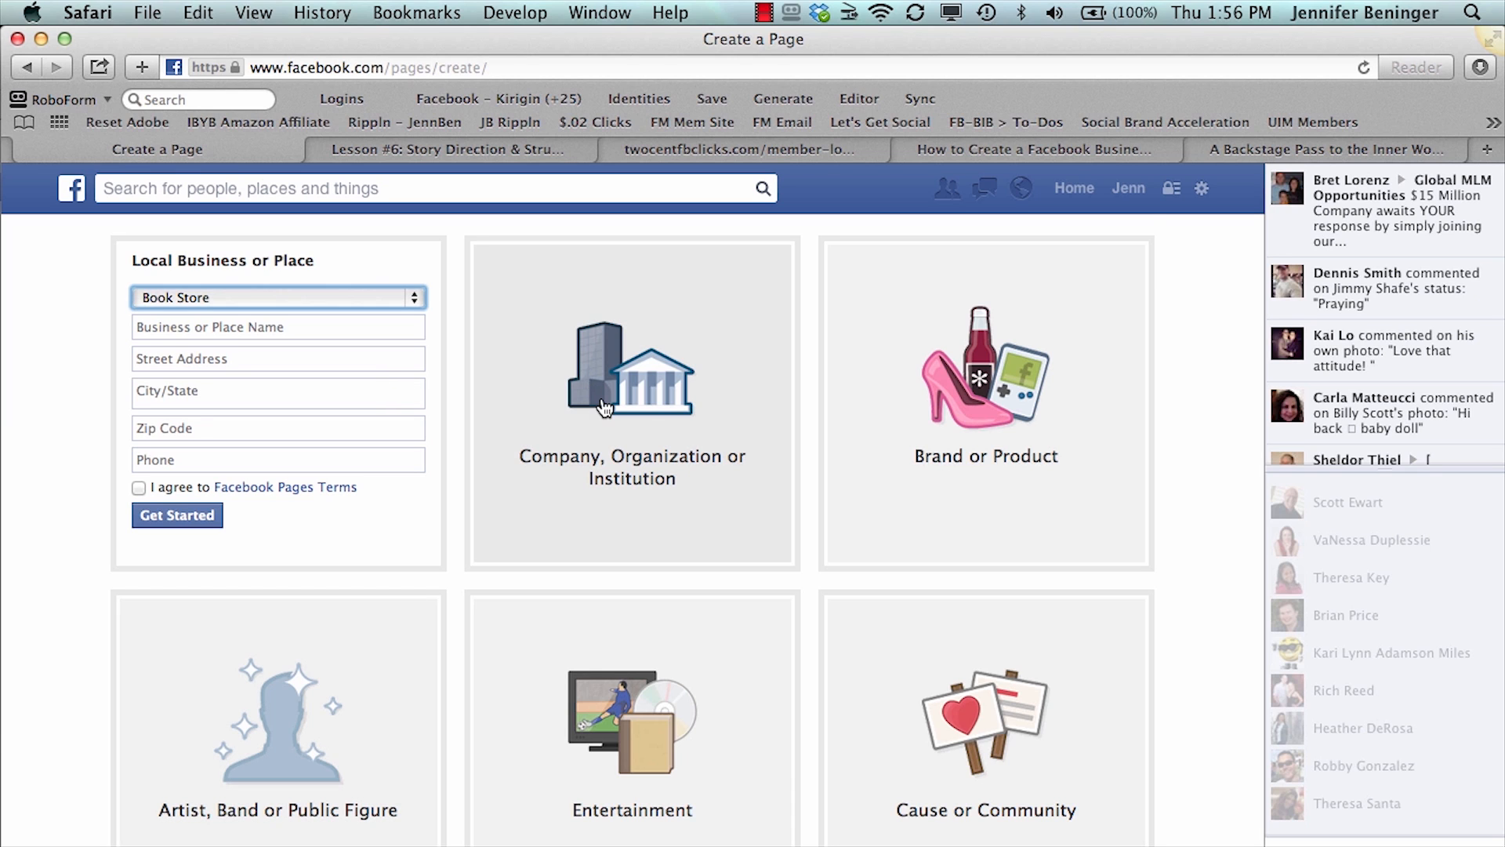
- Examine the setup fields and category choices of the company, brand, artist, entertainment and cause page types
left_click(603, 408)
left_click(614, 303)
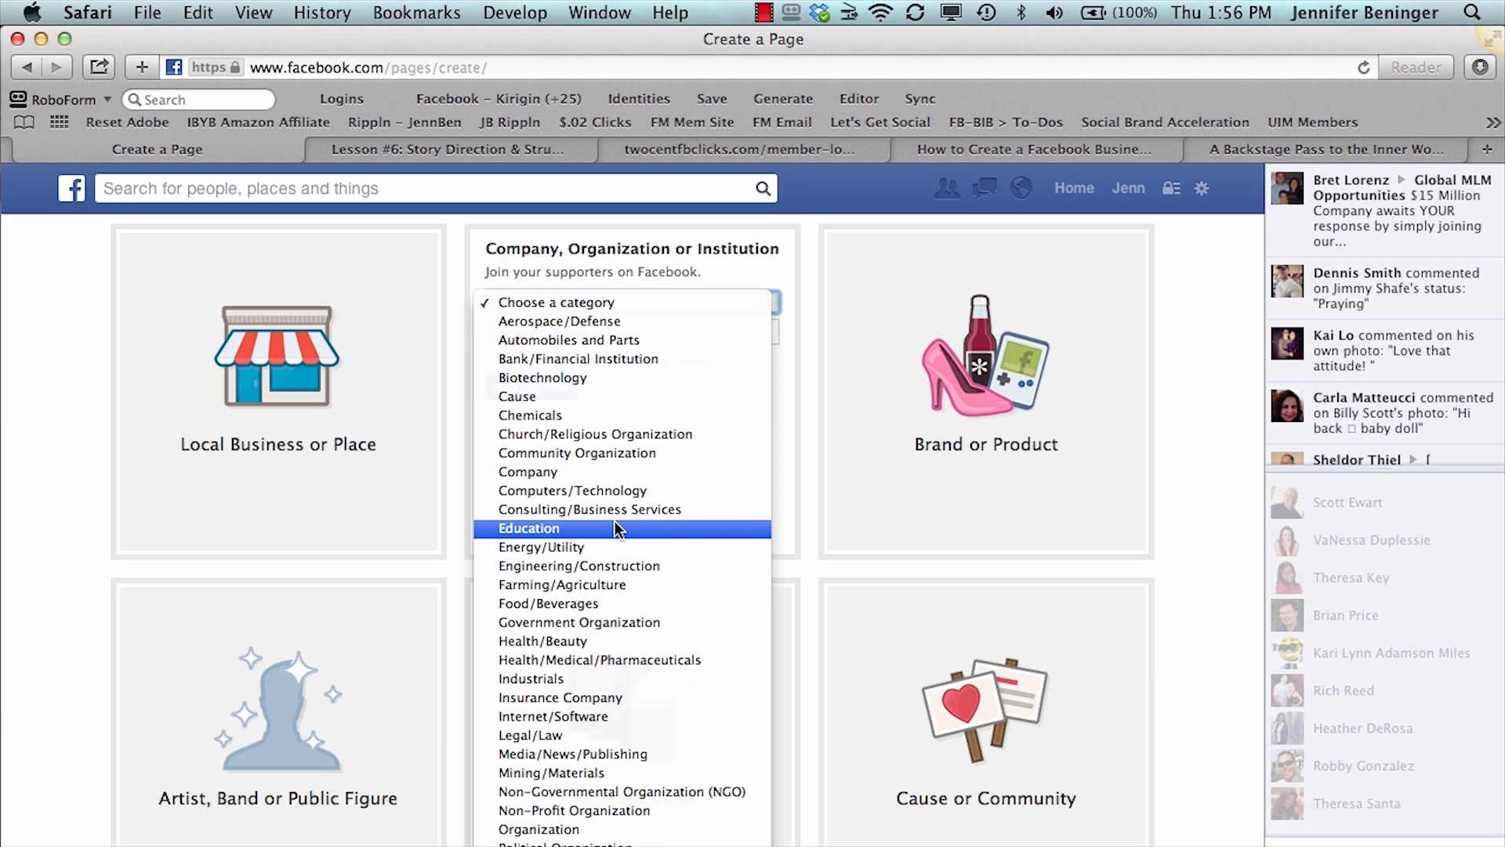
left_click(729, 274)
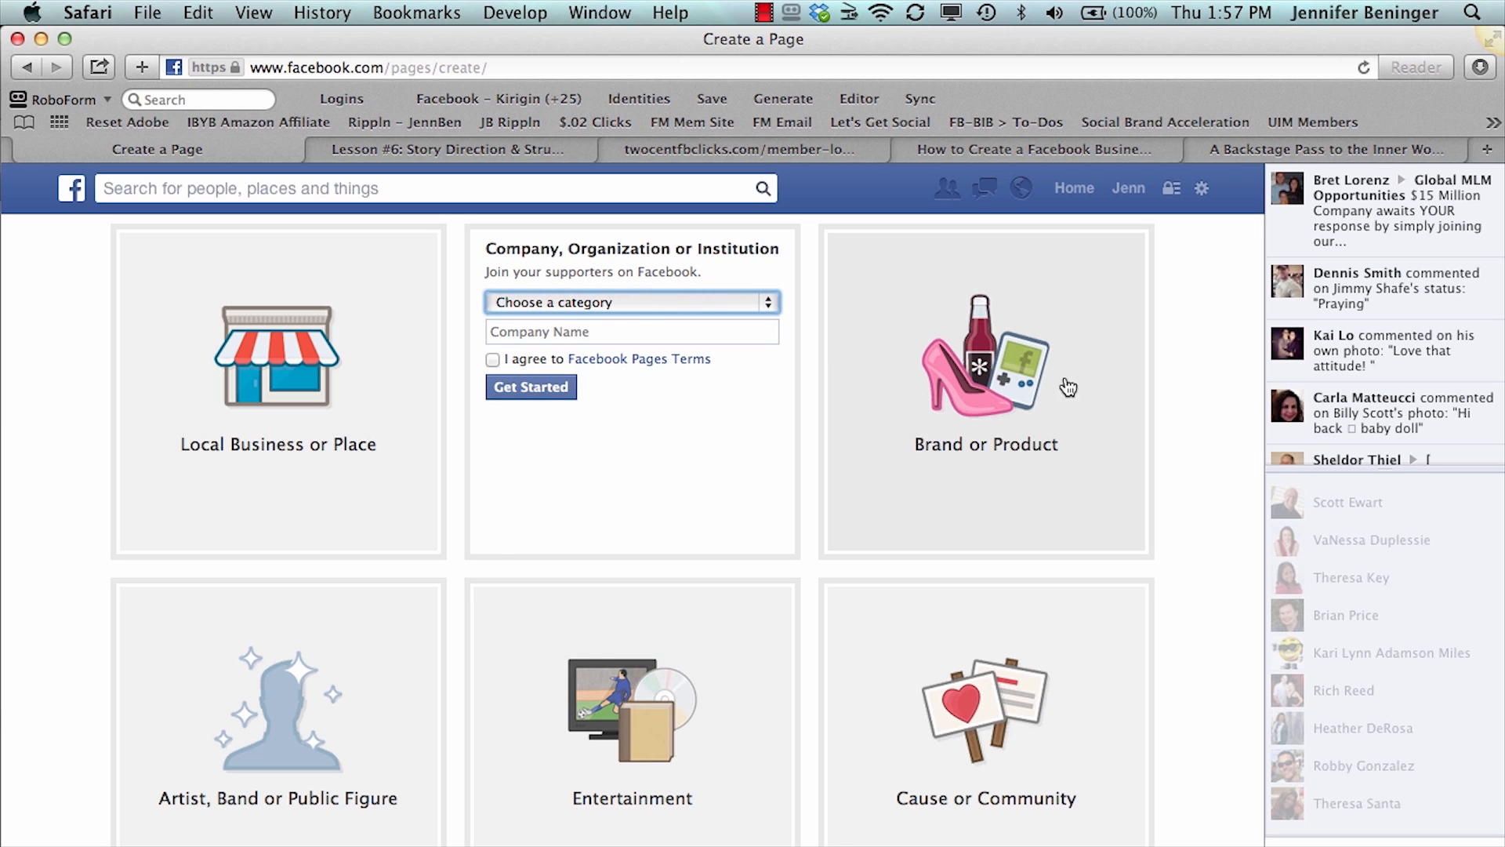
left_click(1015, 396)
left_click(958, 290)
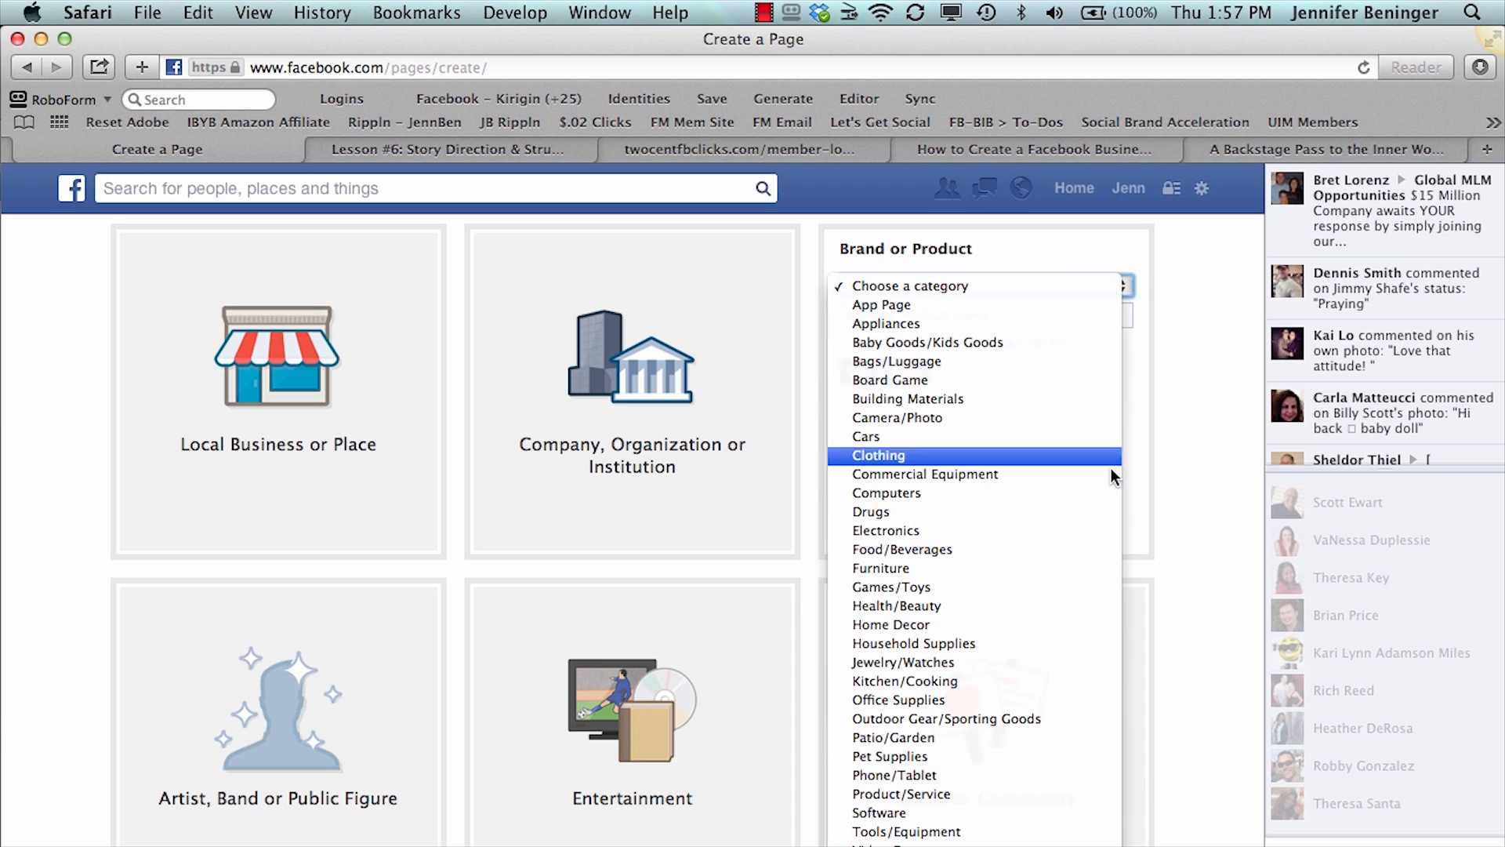
left_click(1173, 404)
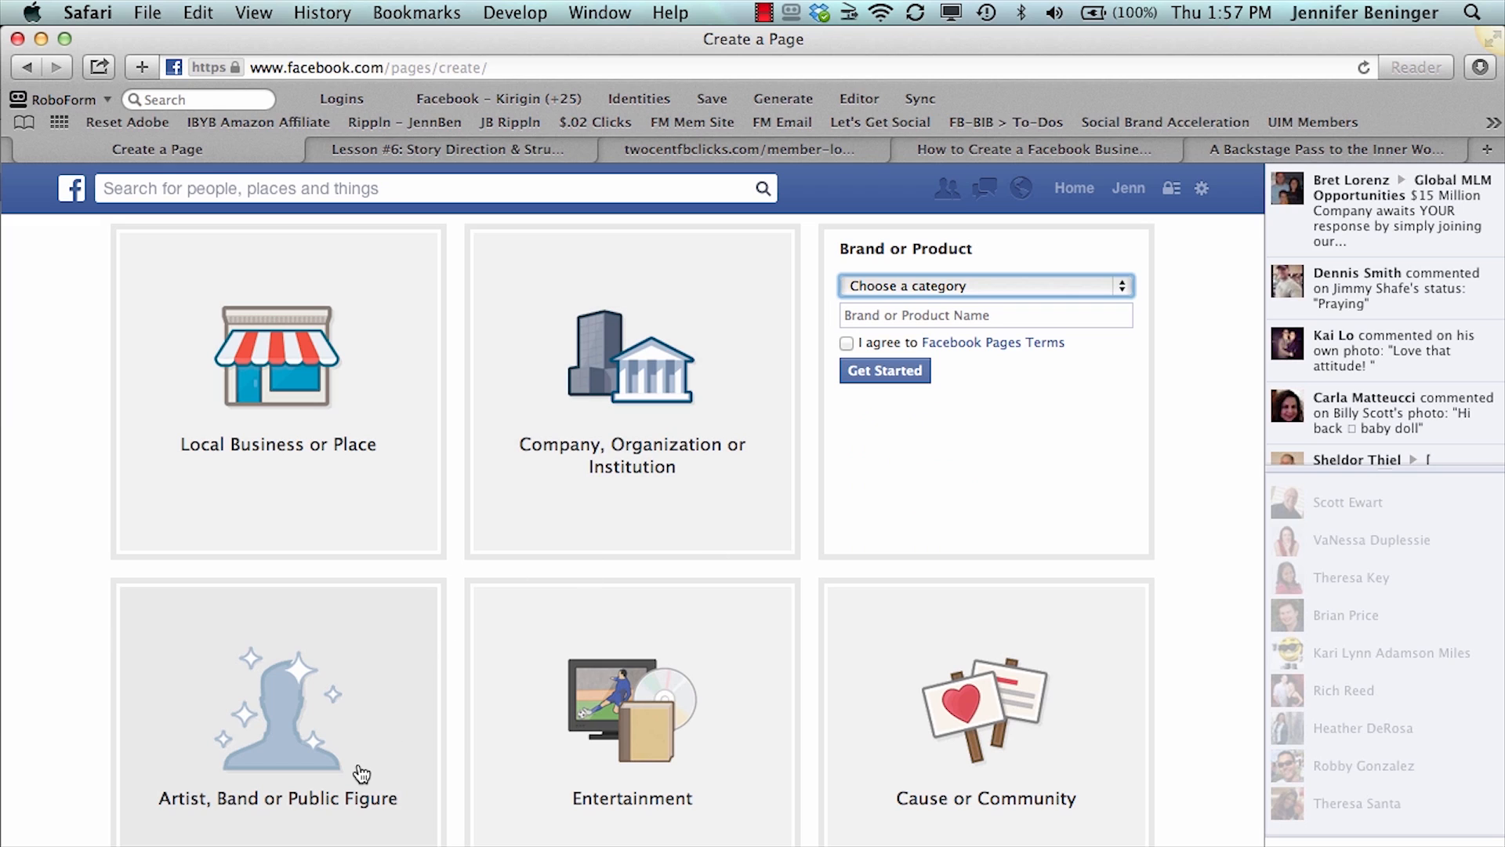
left_click(296, 751)
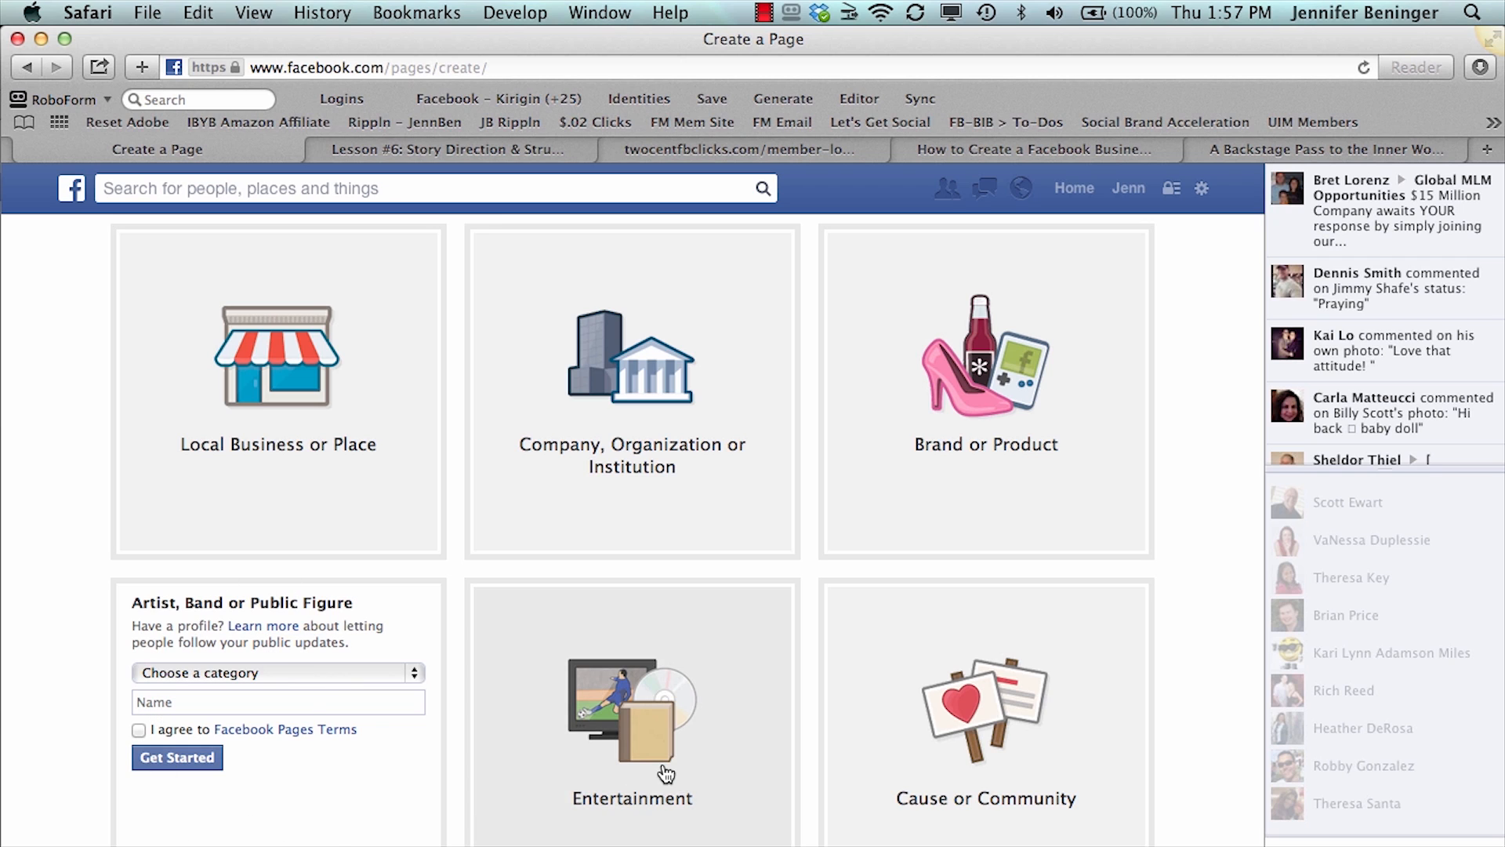
left_click(666, 774)
left_click(653, 657)
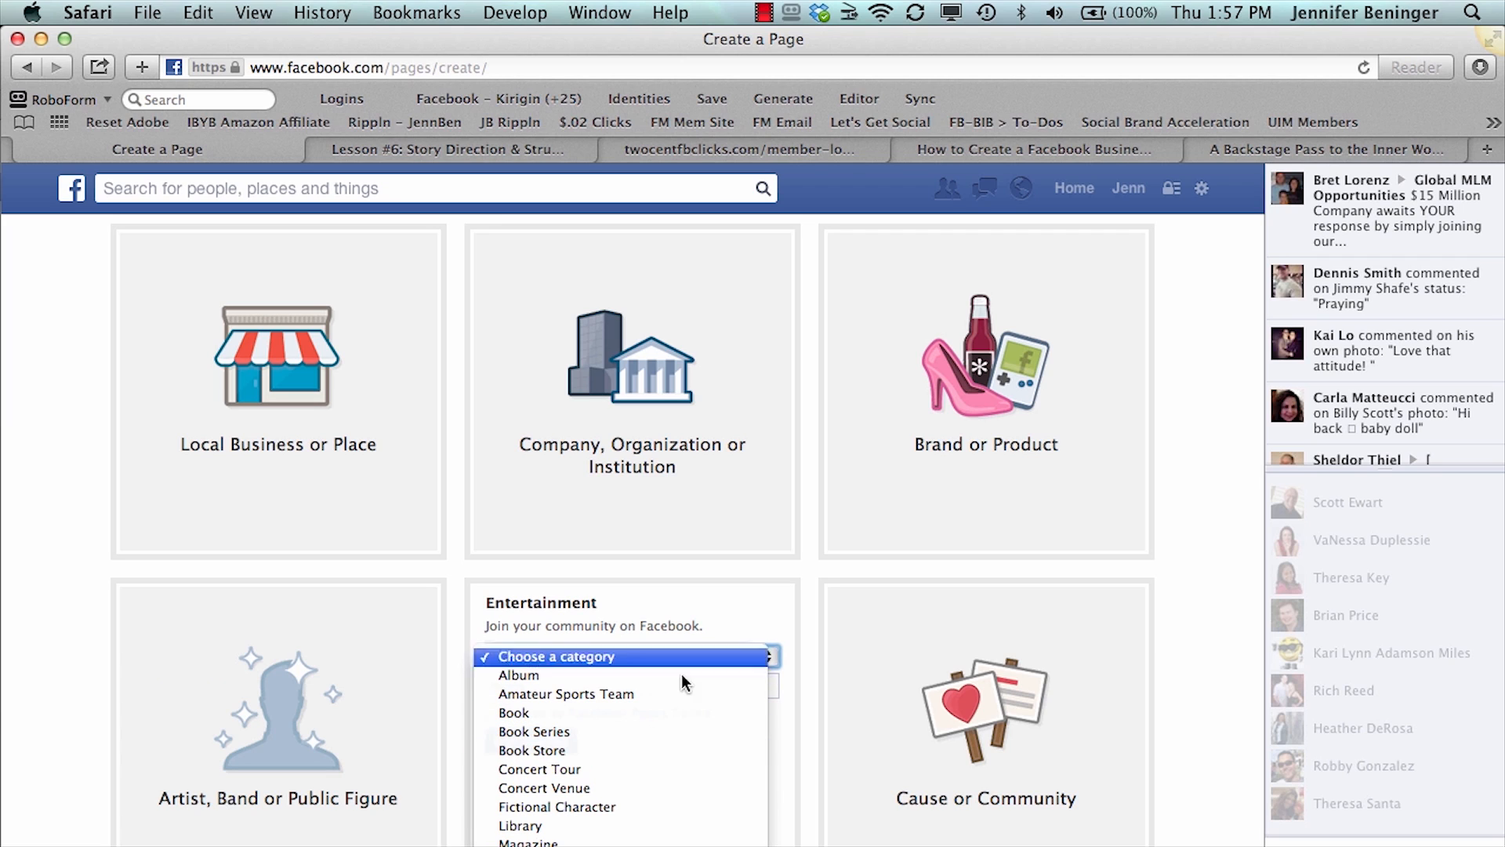
left_click(721, 611)
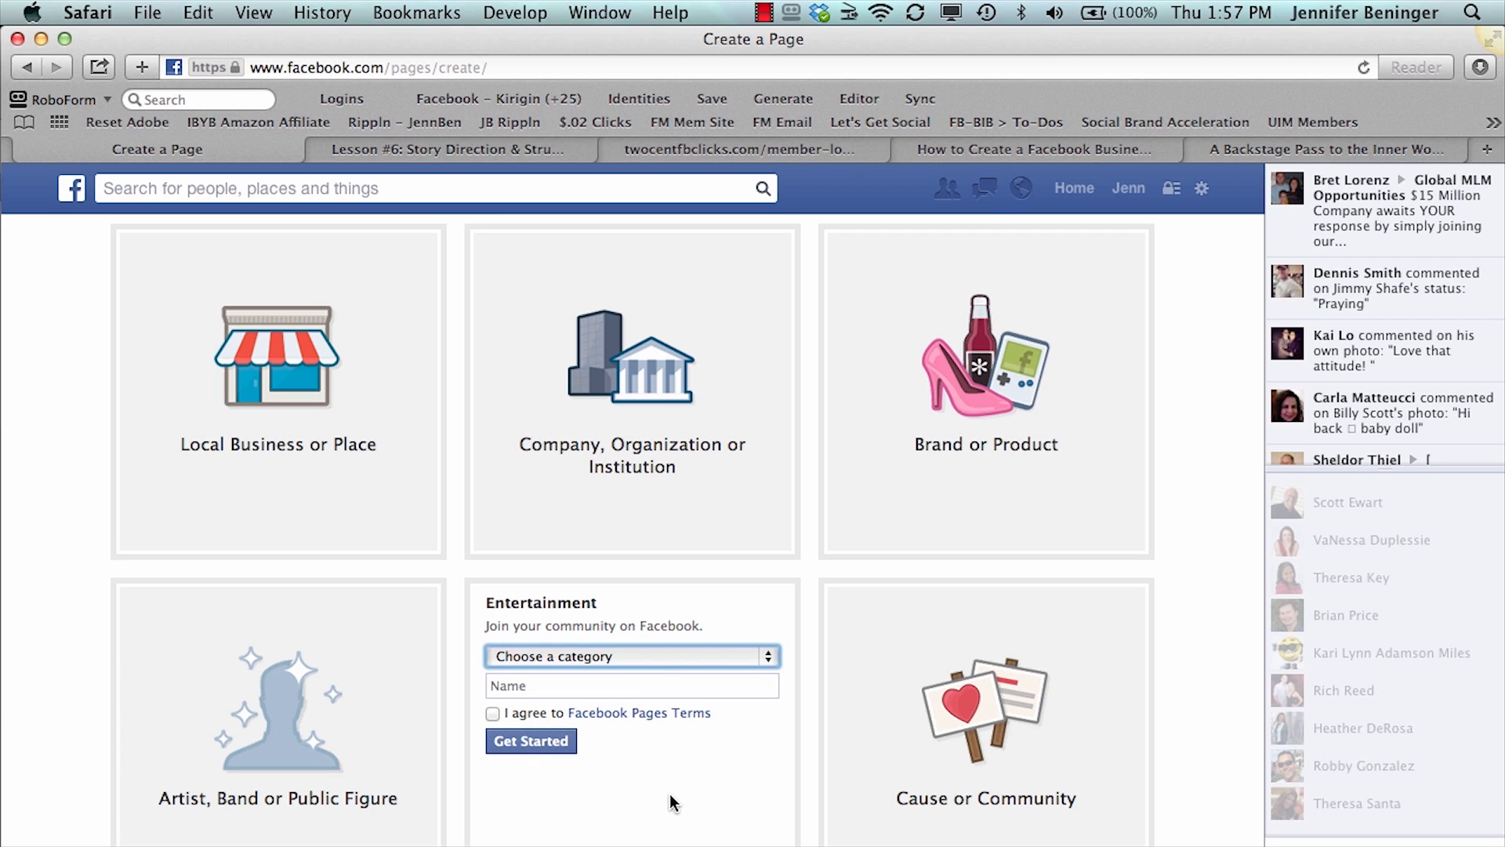
left_click(957, 725)
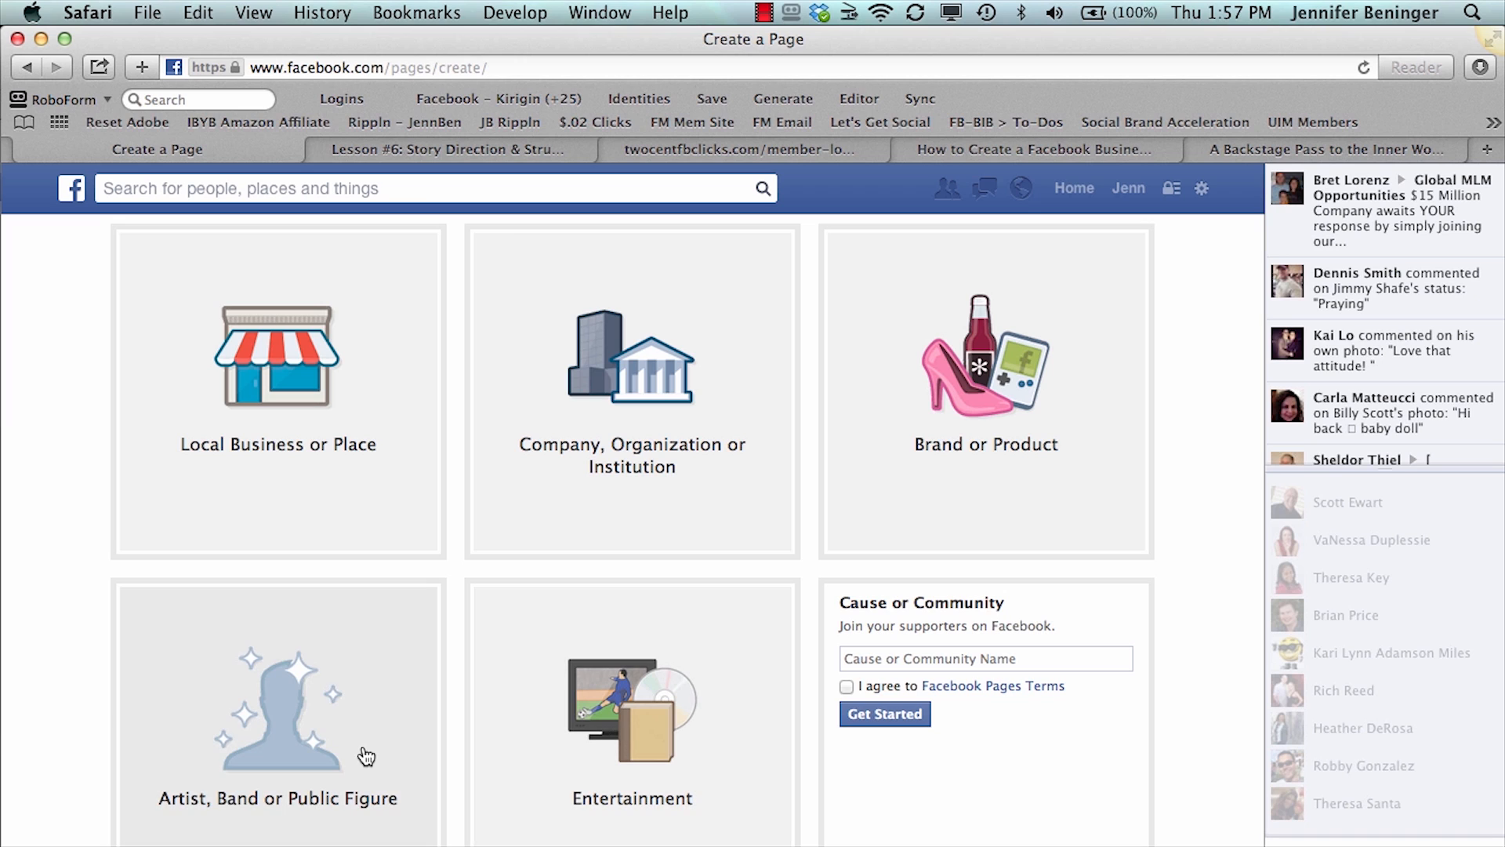
- Choose the Artist, Band or Public Figure page type with the Business Person category
left_click(304, 748)
scroll(305, 751, "down", 2)
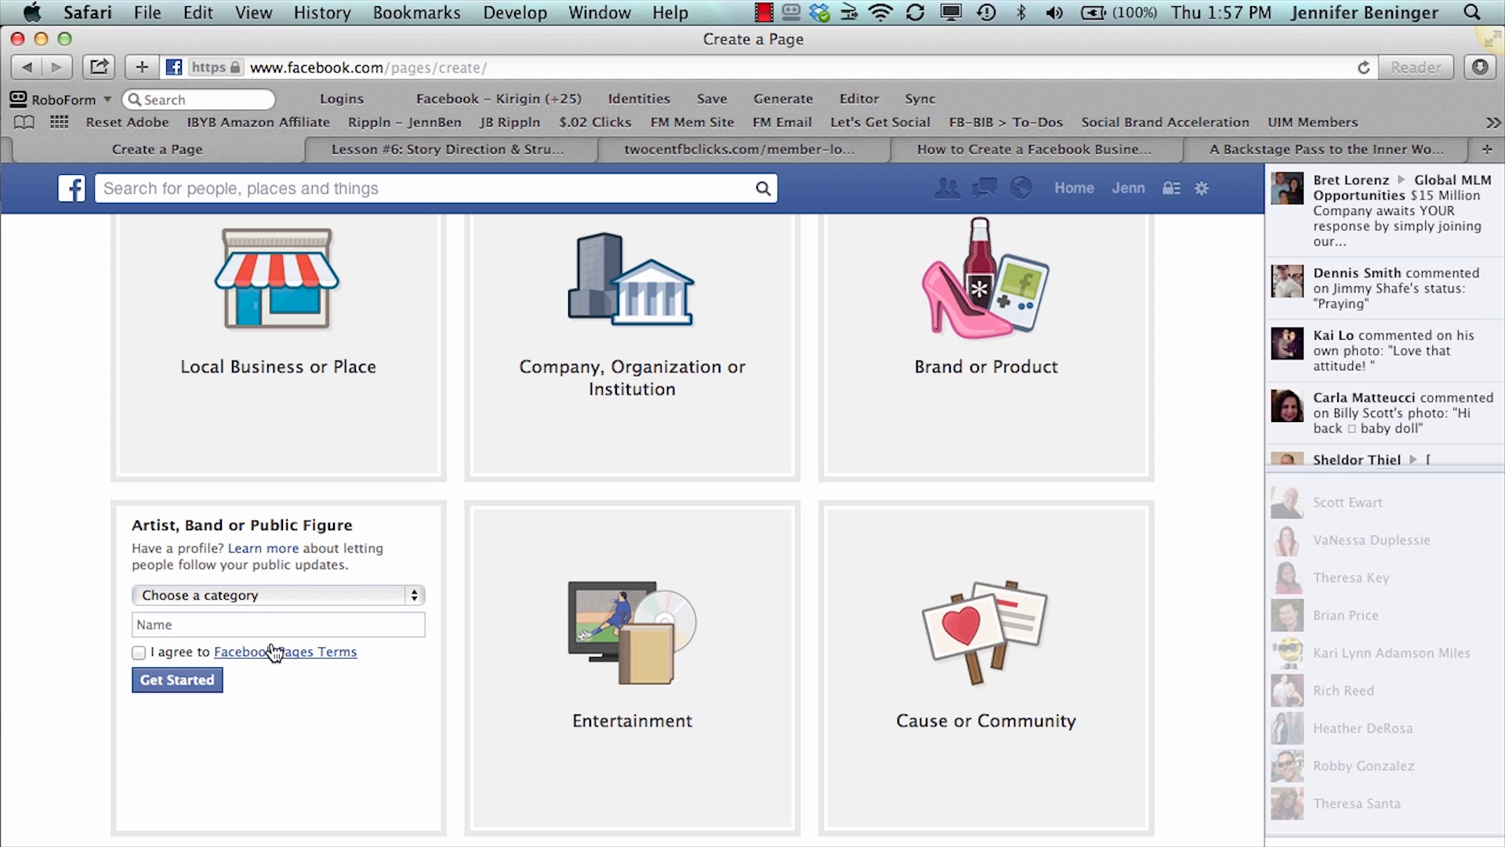
left_click(262, 592)
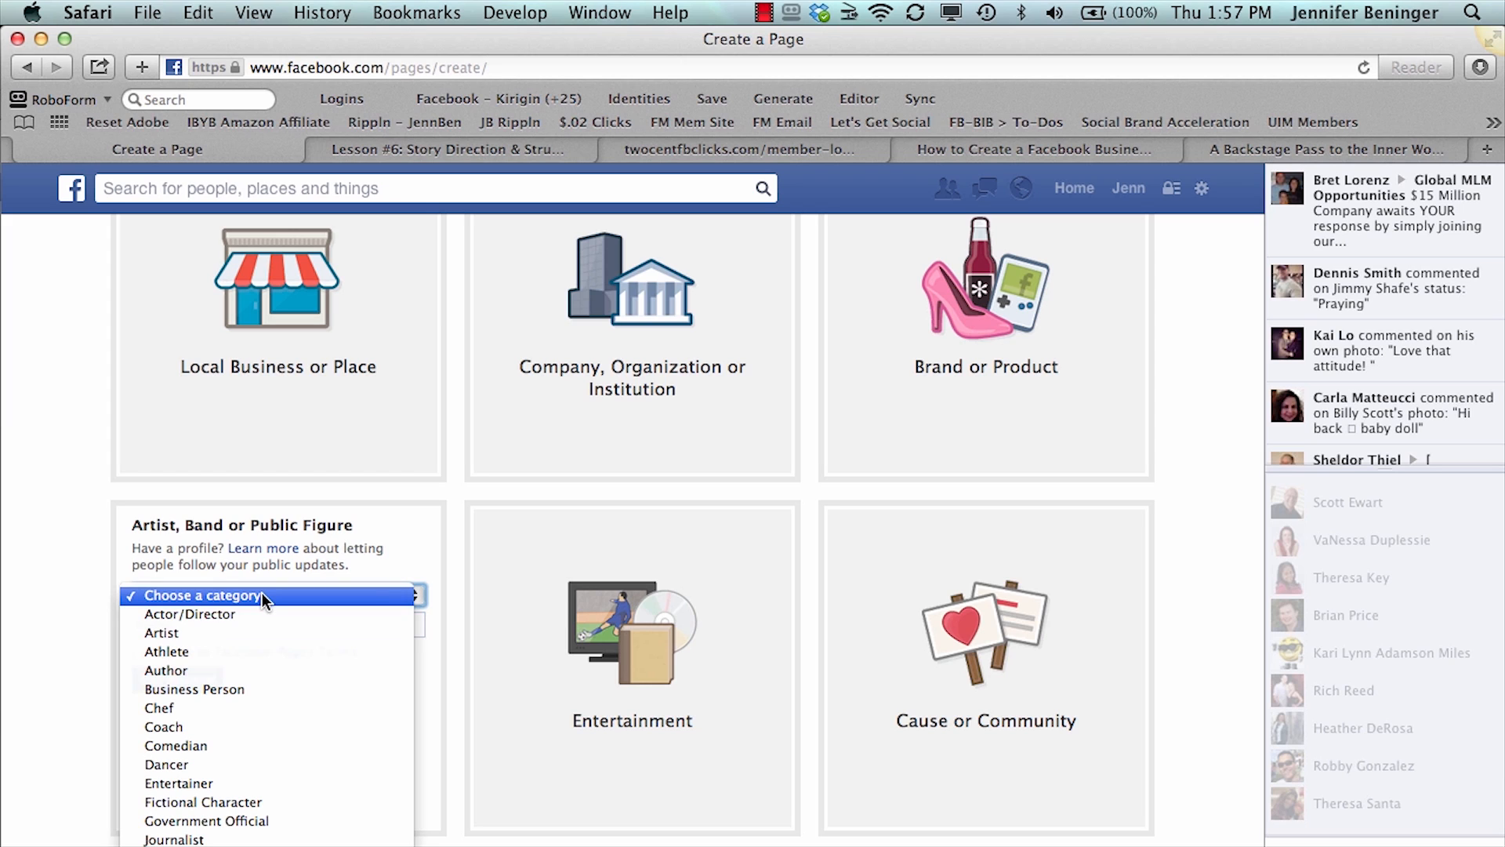
left_click(251, 685)
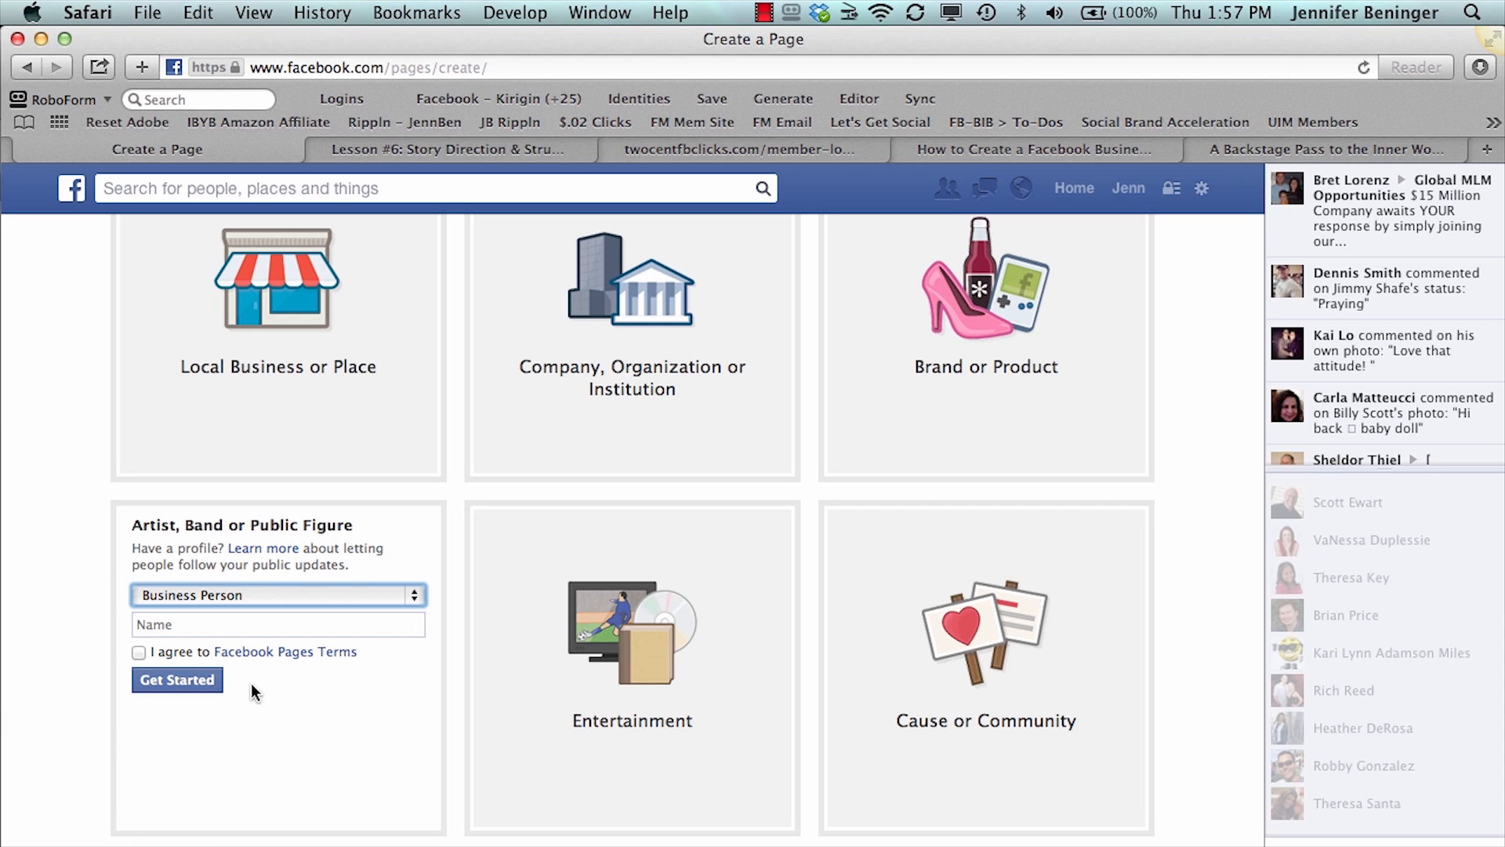
- Name the page "IBYB Test FB Page" and submit it with the Facebook Pages Terms accepted
left_click(212, 624)
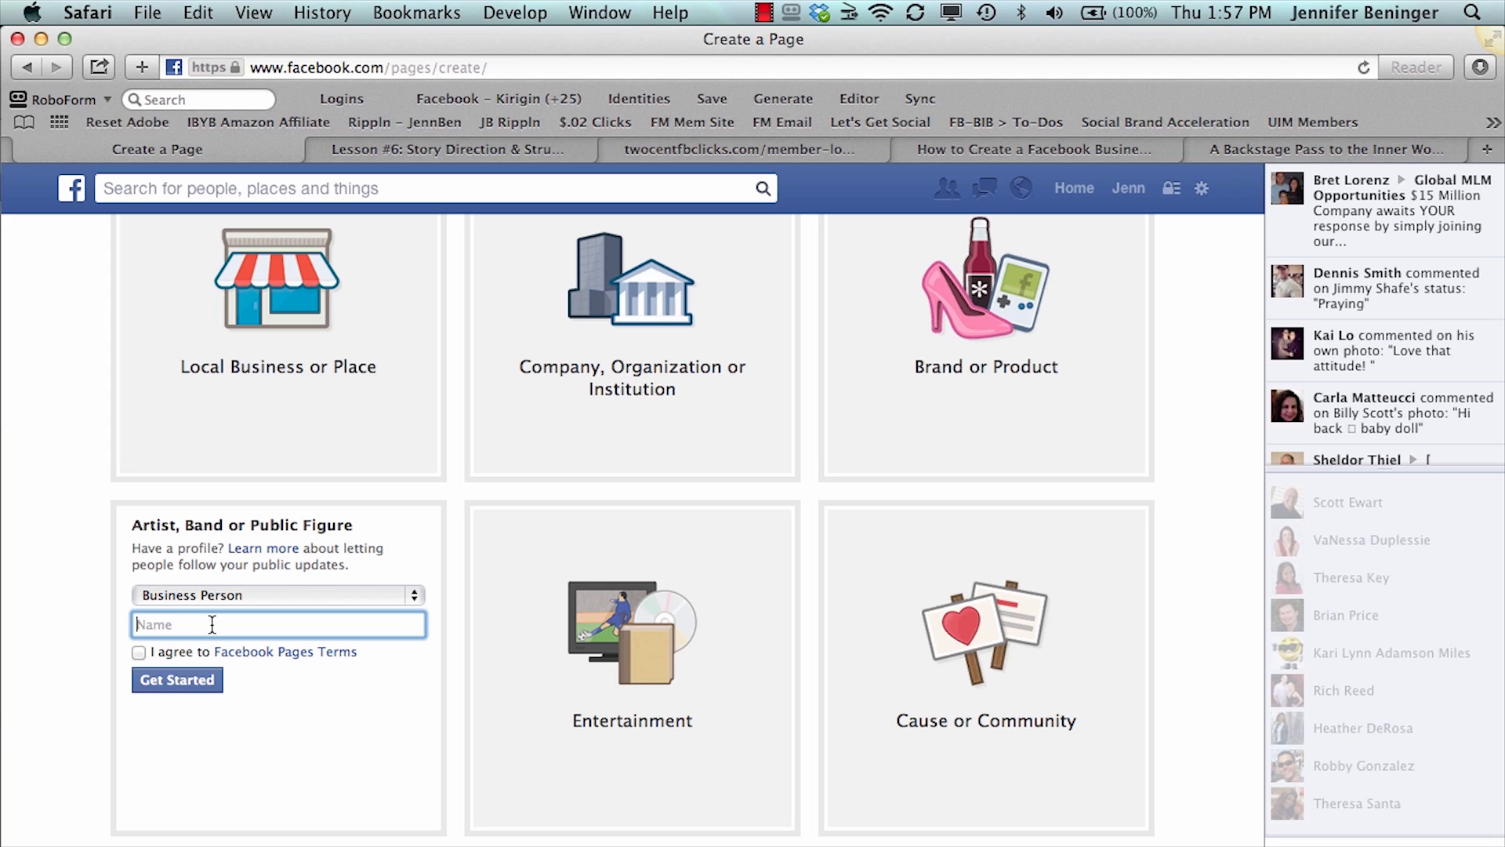
type("IBYB Test FB Page")
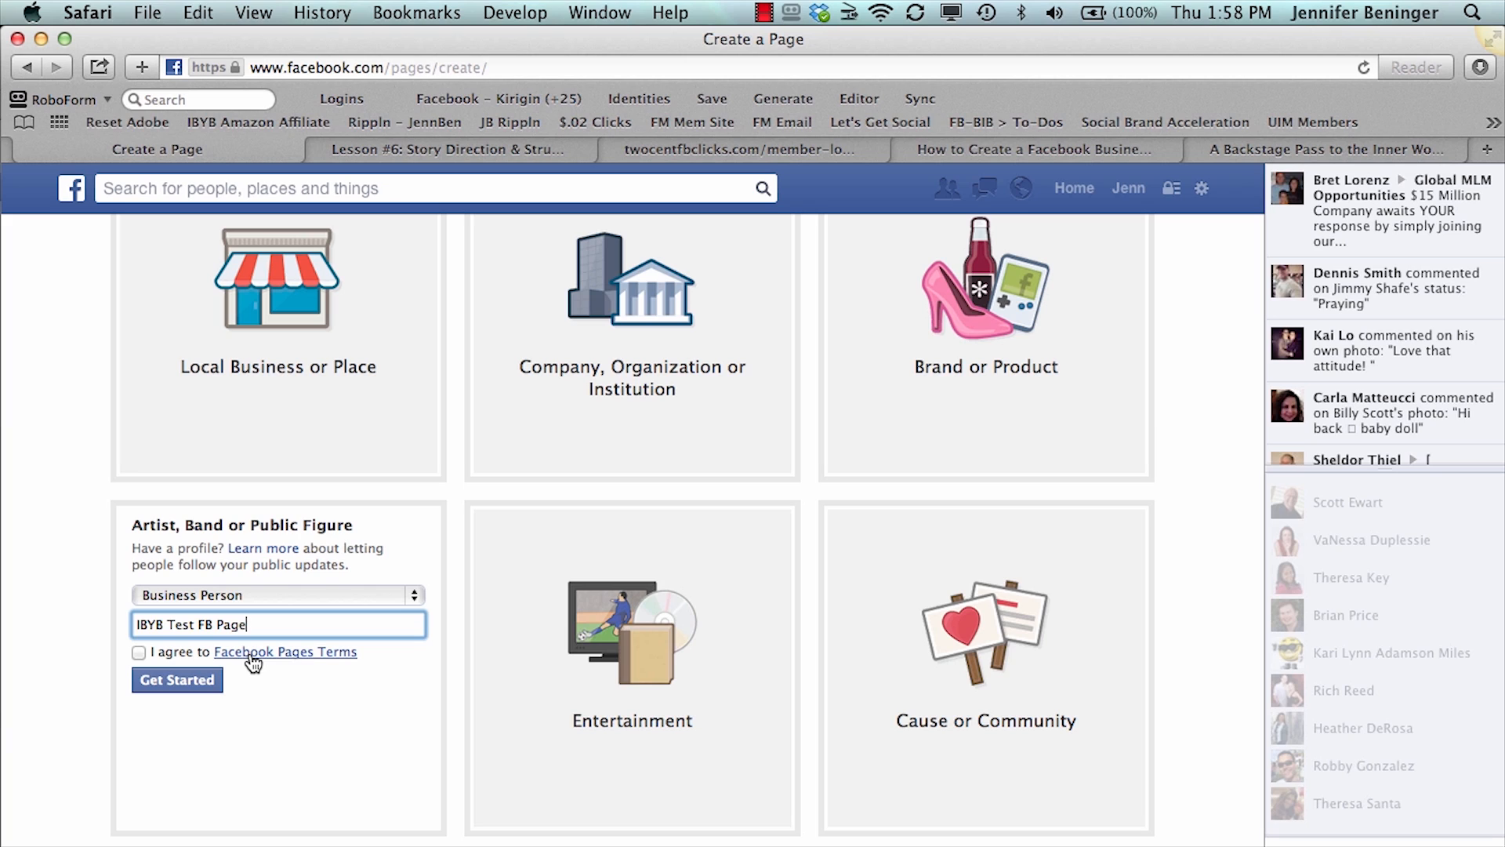
left_click(138, 653)
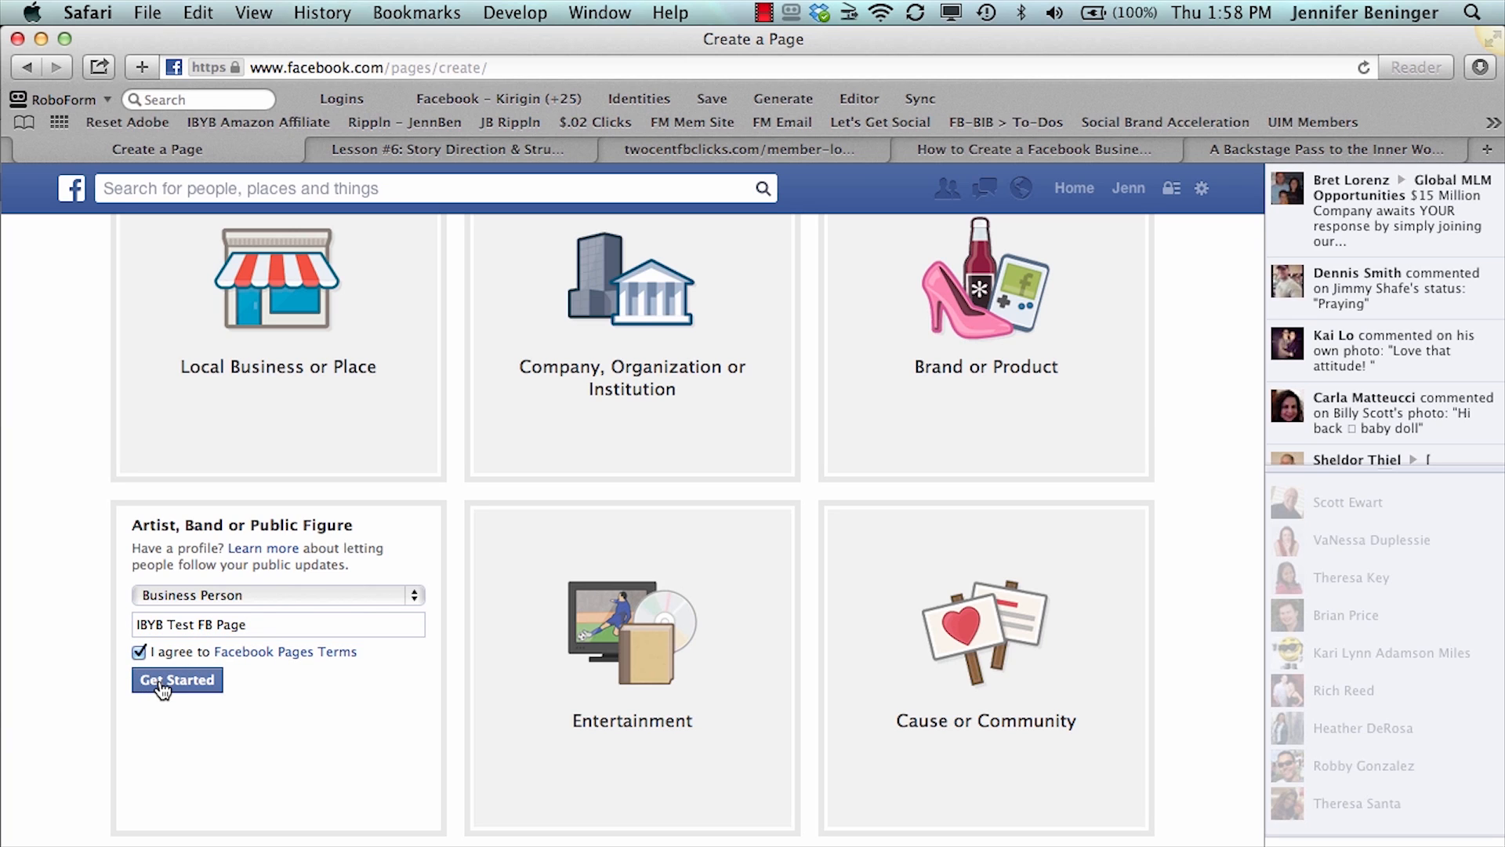
left_click(161, 682)
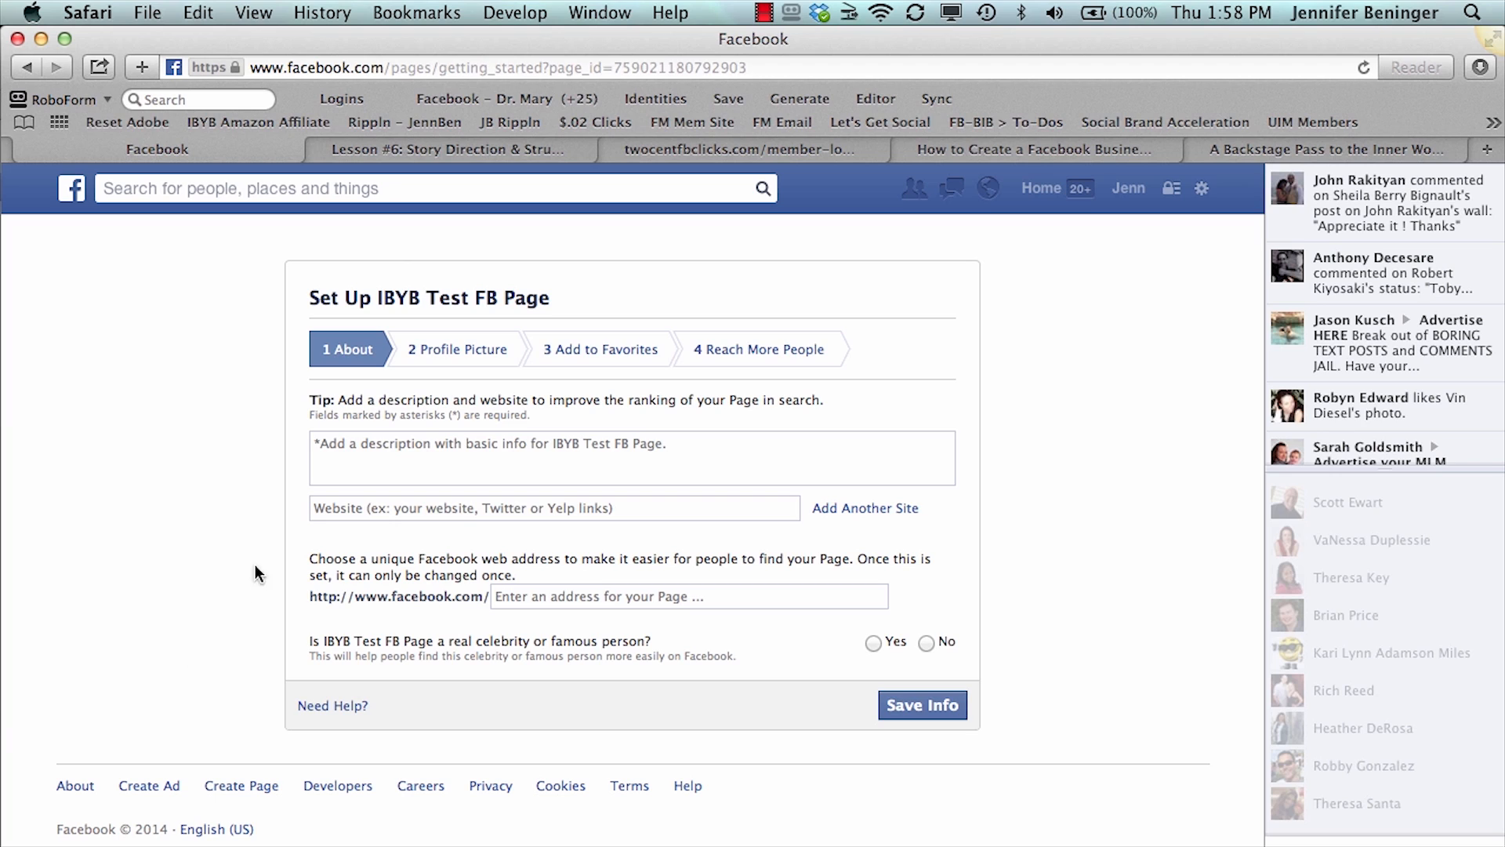
left_click(325, 455)
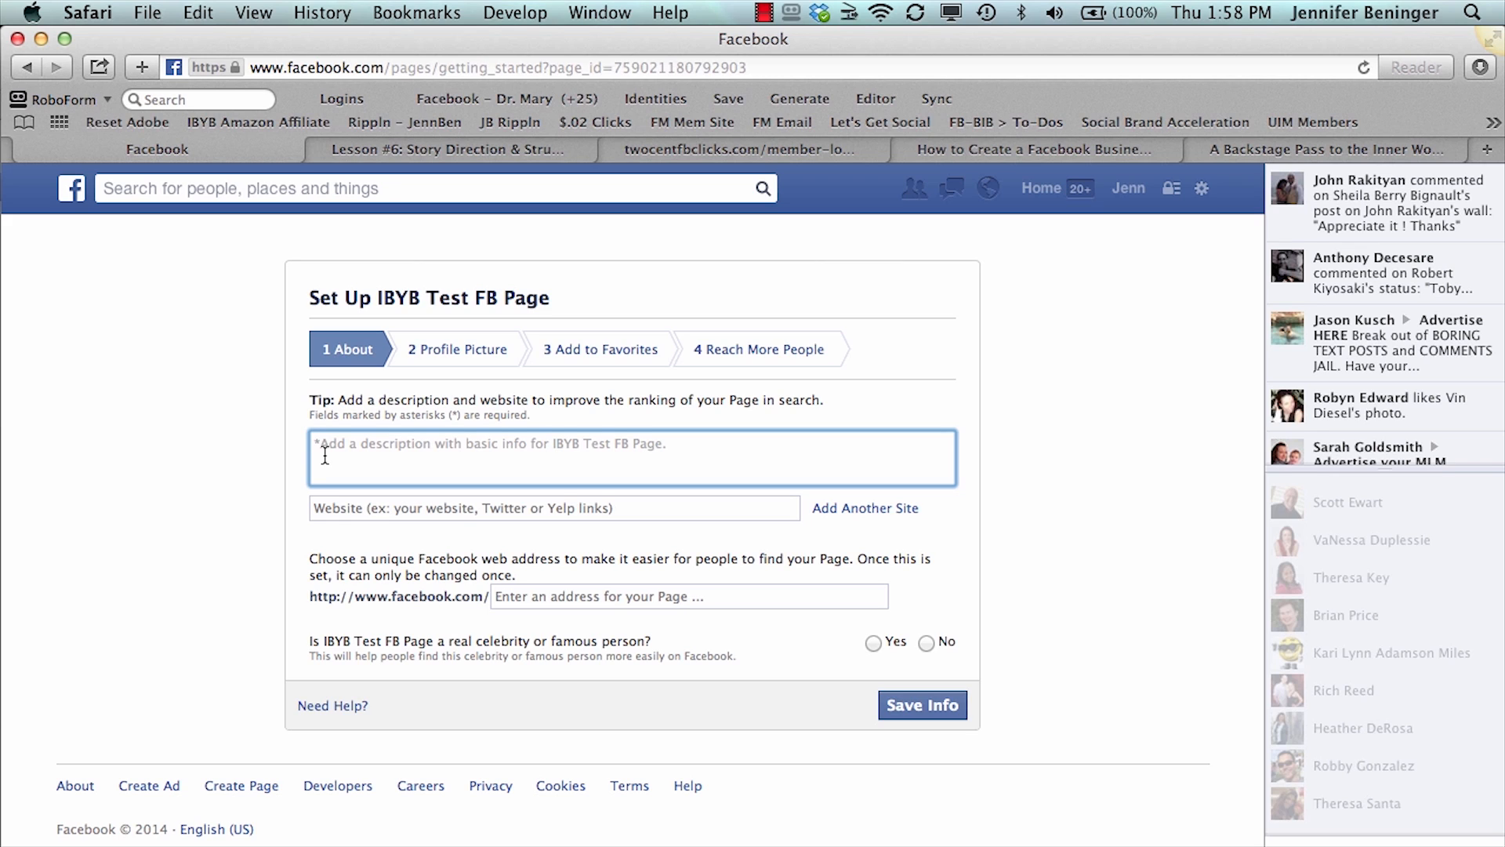
type("http:")
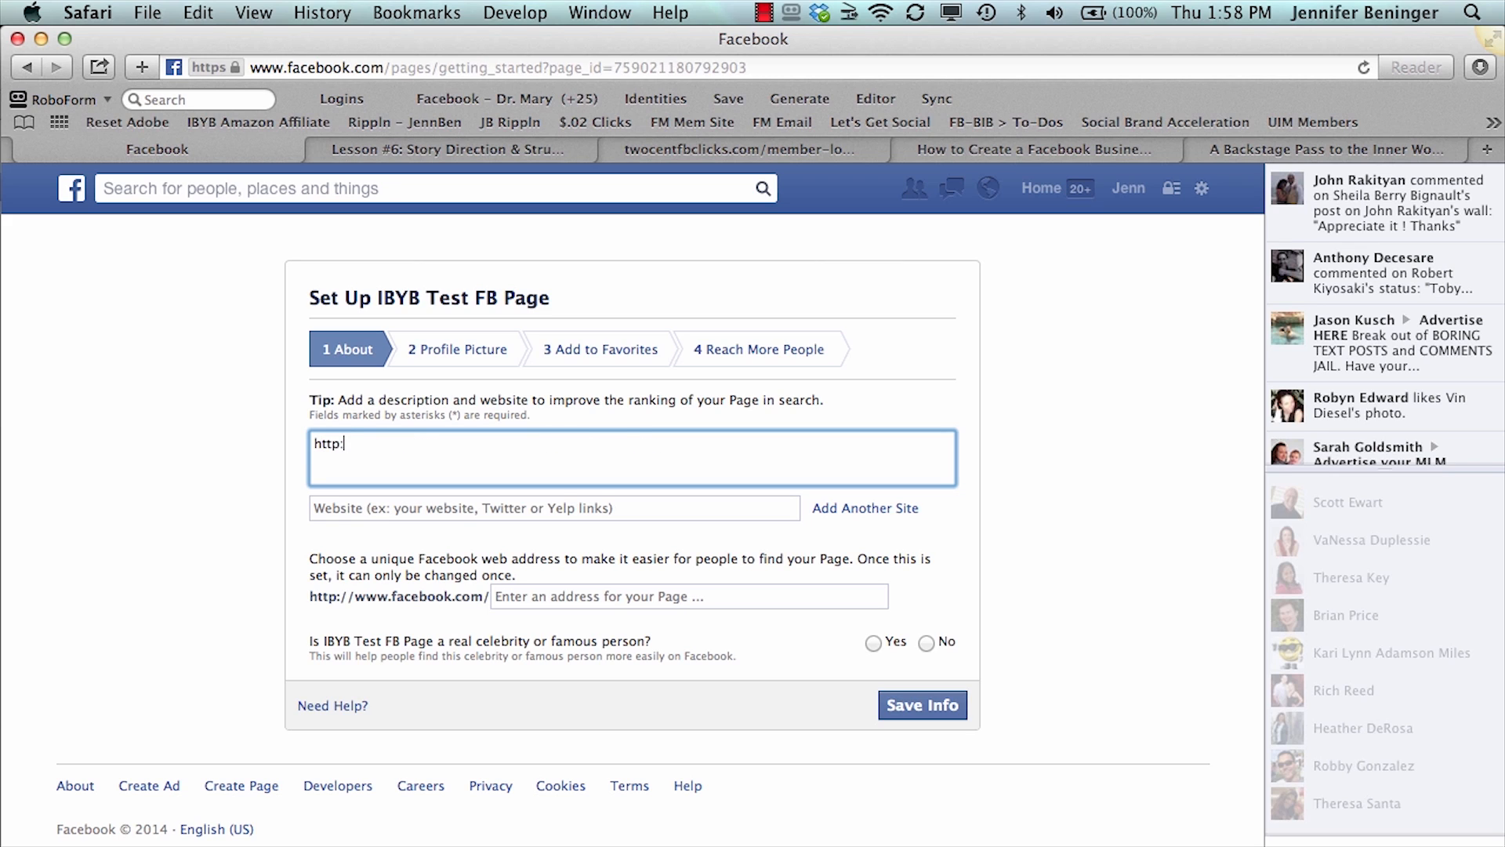
type("//ibrandyourbusiness.com")
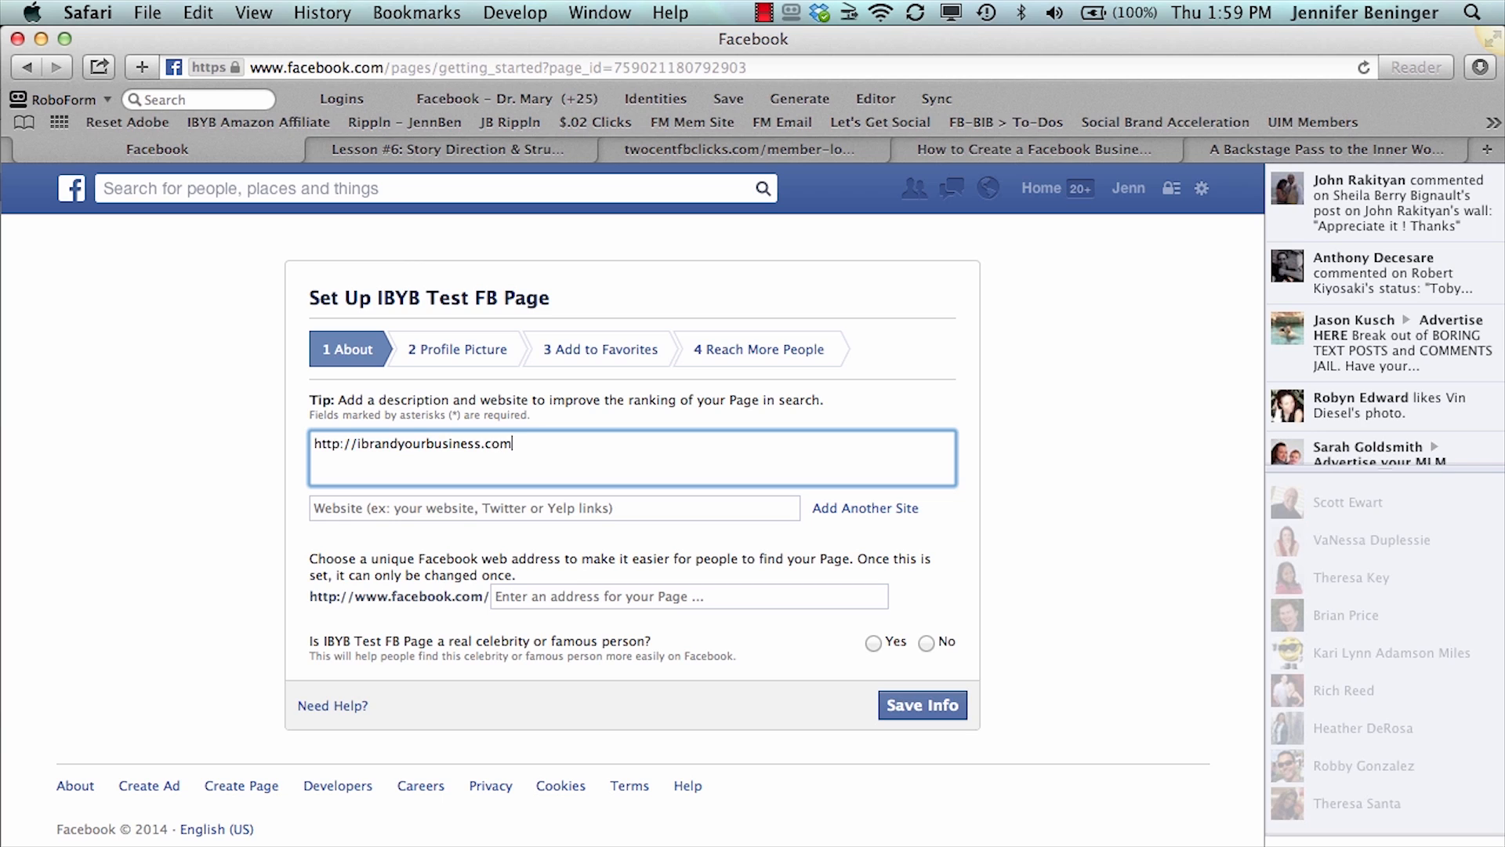
- Add the sentence "We Brand Your Business Online." after the web address in the page description
type("e Bran")
key("BackSpace")
key("BackSpace")
key("BackSpace")
type("a")
key("BackSpace")
type("rand Your Buisness")
key("BackSpace")
key("BackSpace")
key("BackSpace")
key("BackSpace")
key("BackSpace")
key("BackSpace")
type("siness Online.")
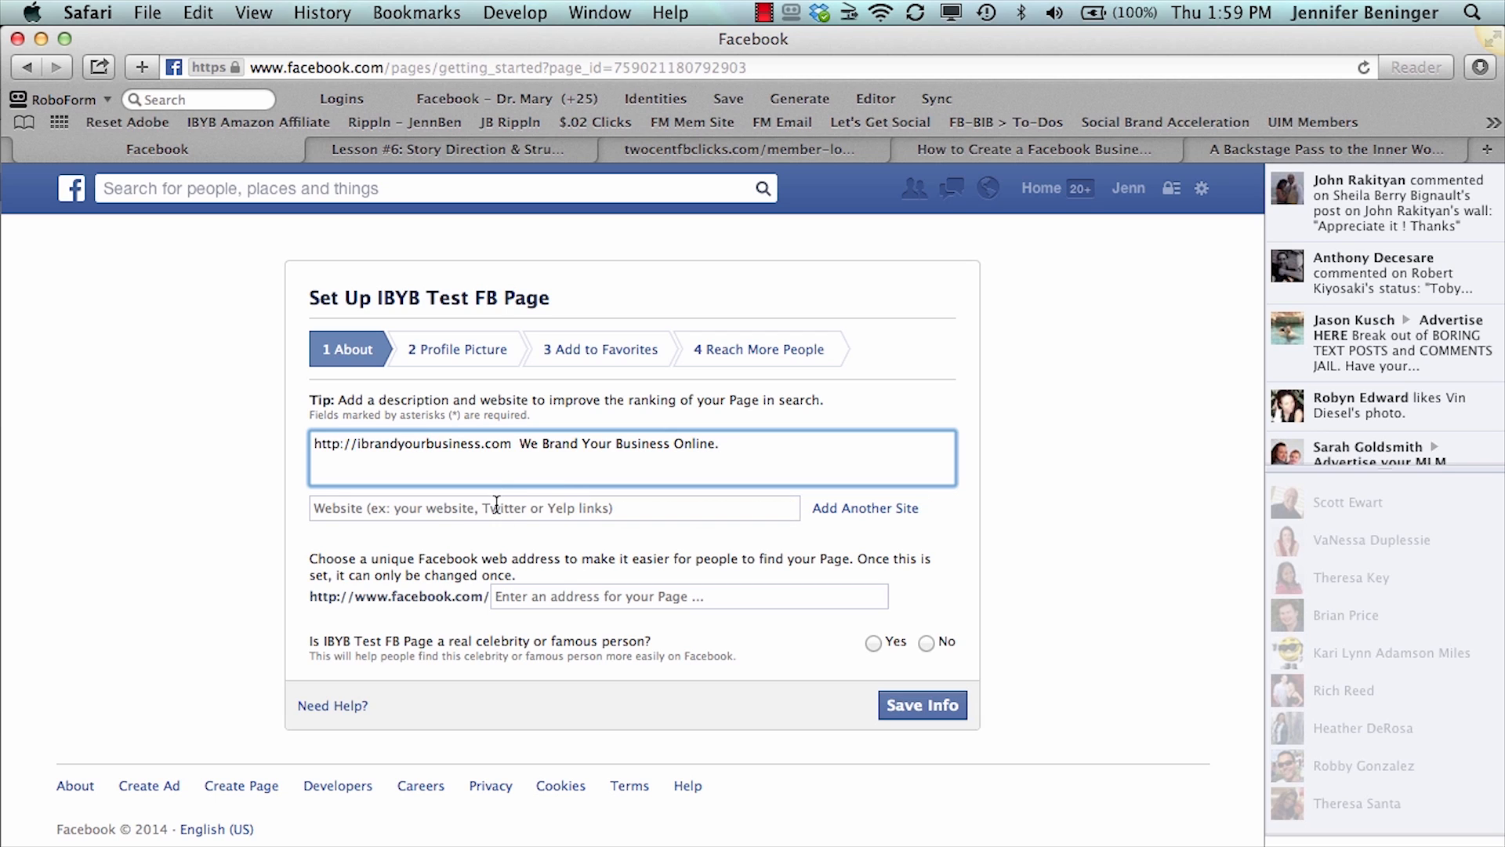
left_click(496, 505)
type("ibr")
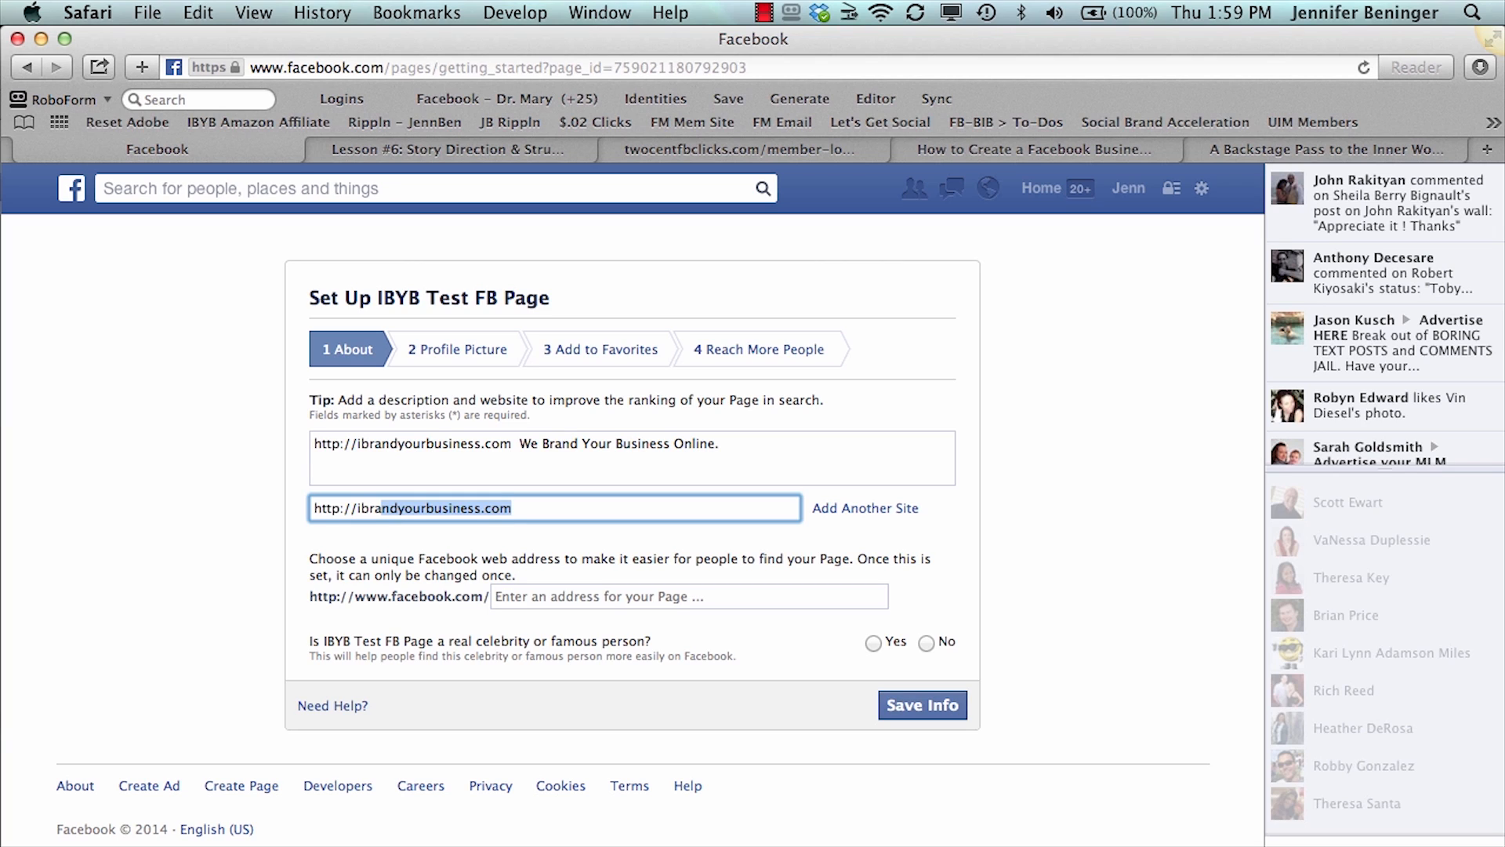
key("Right")
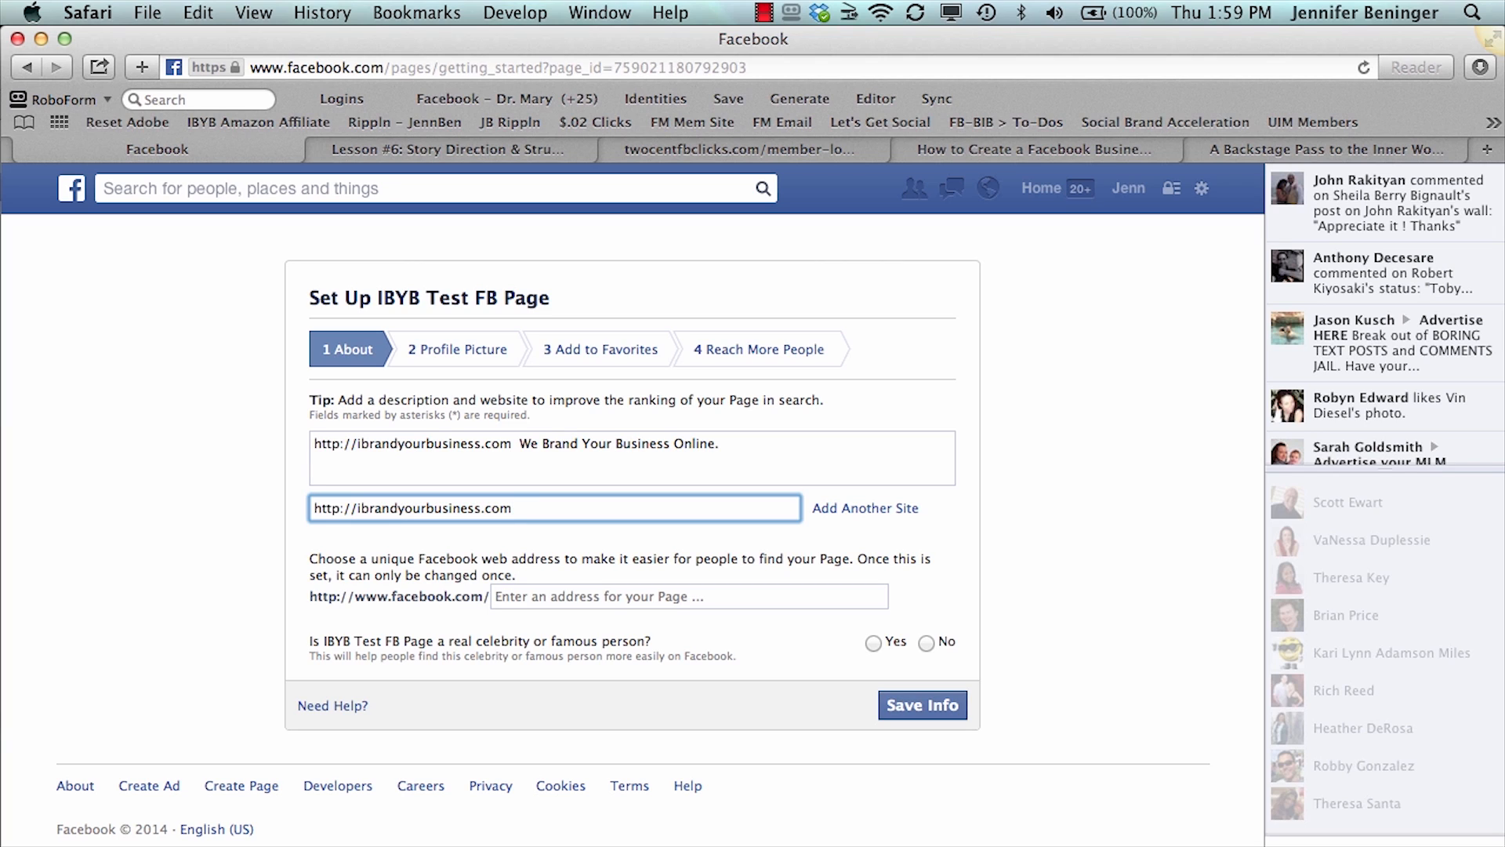
- Answer No to the real celebrity or famous person question and save the About info without a custom Facebook address
left_click(522, 605)
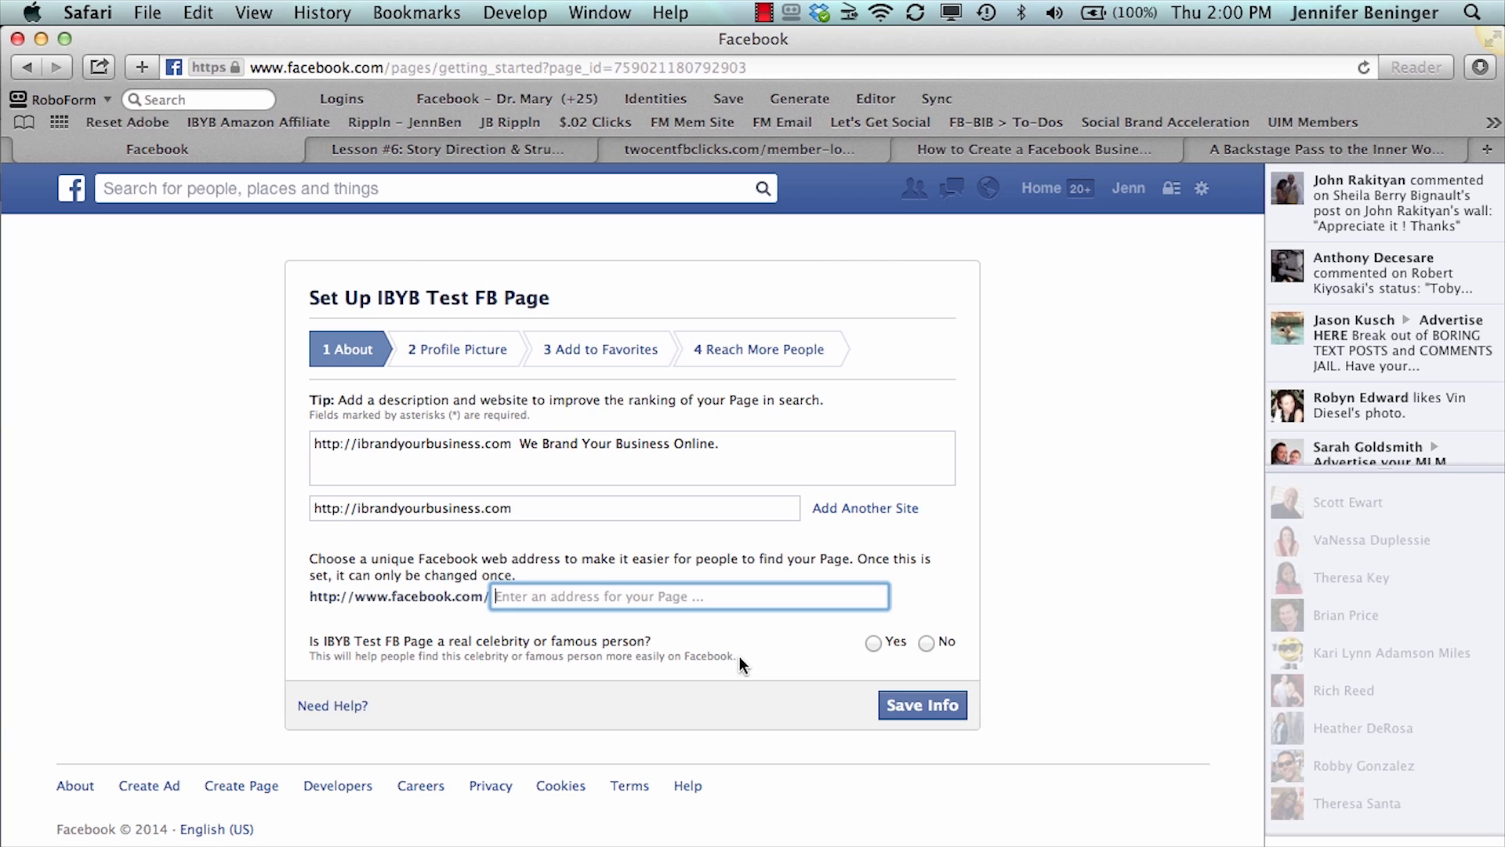
left_click(928, 643)
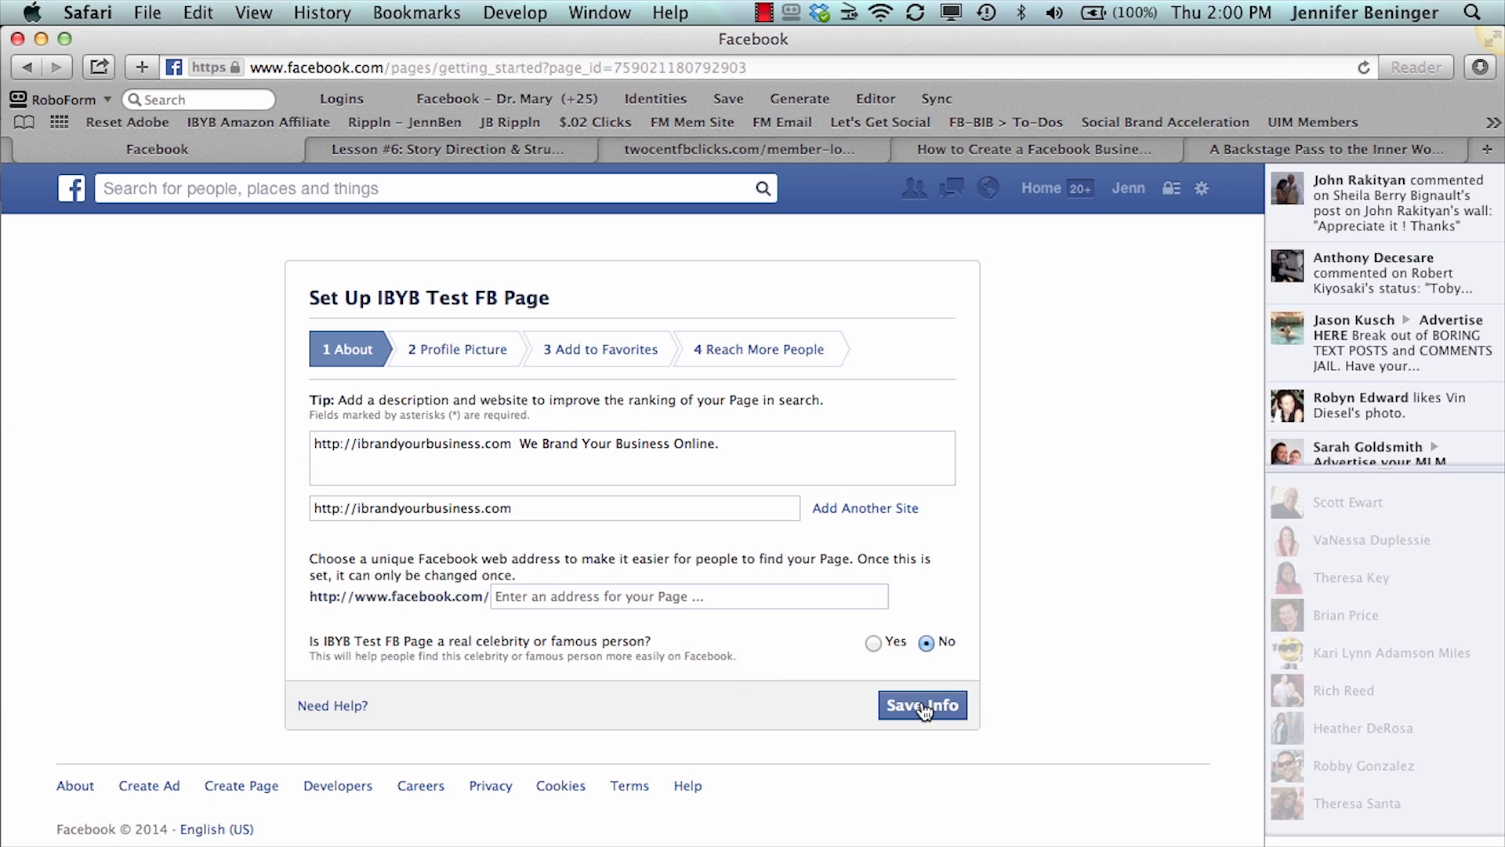
left_click(924, 704)
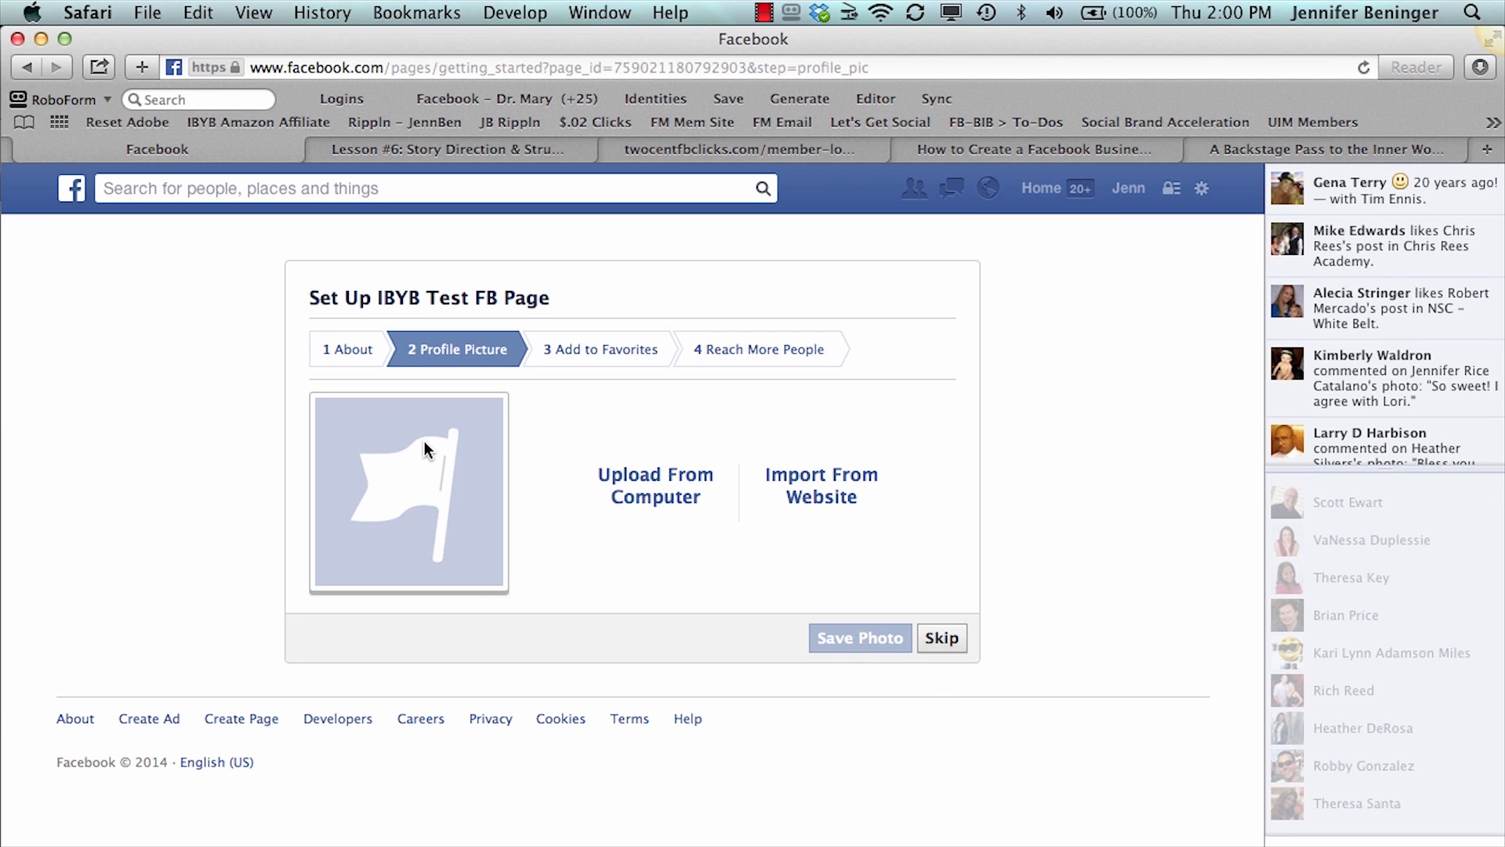
- Upload the IBYBhotmamaSquareLogoSmall image from the IBYB Logos and Pictures folder as the profile picture and continue the setup
left_click(650, 501)
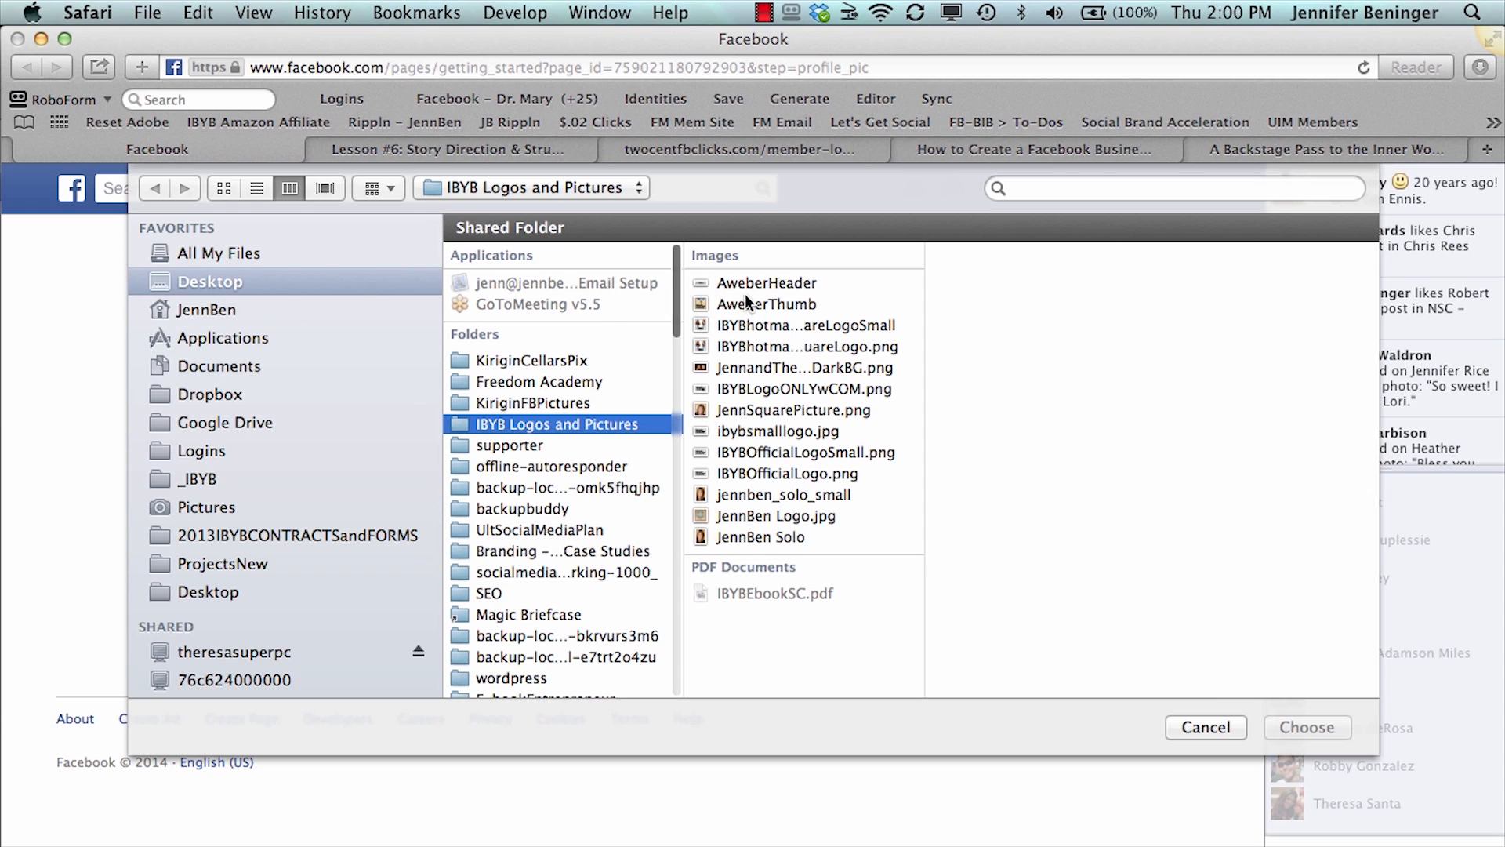
left_click(755, 324)
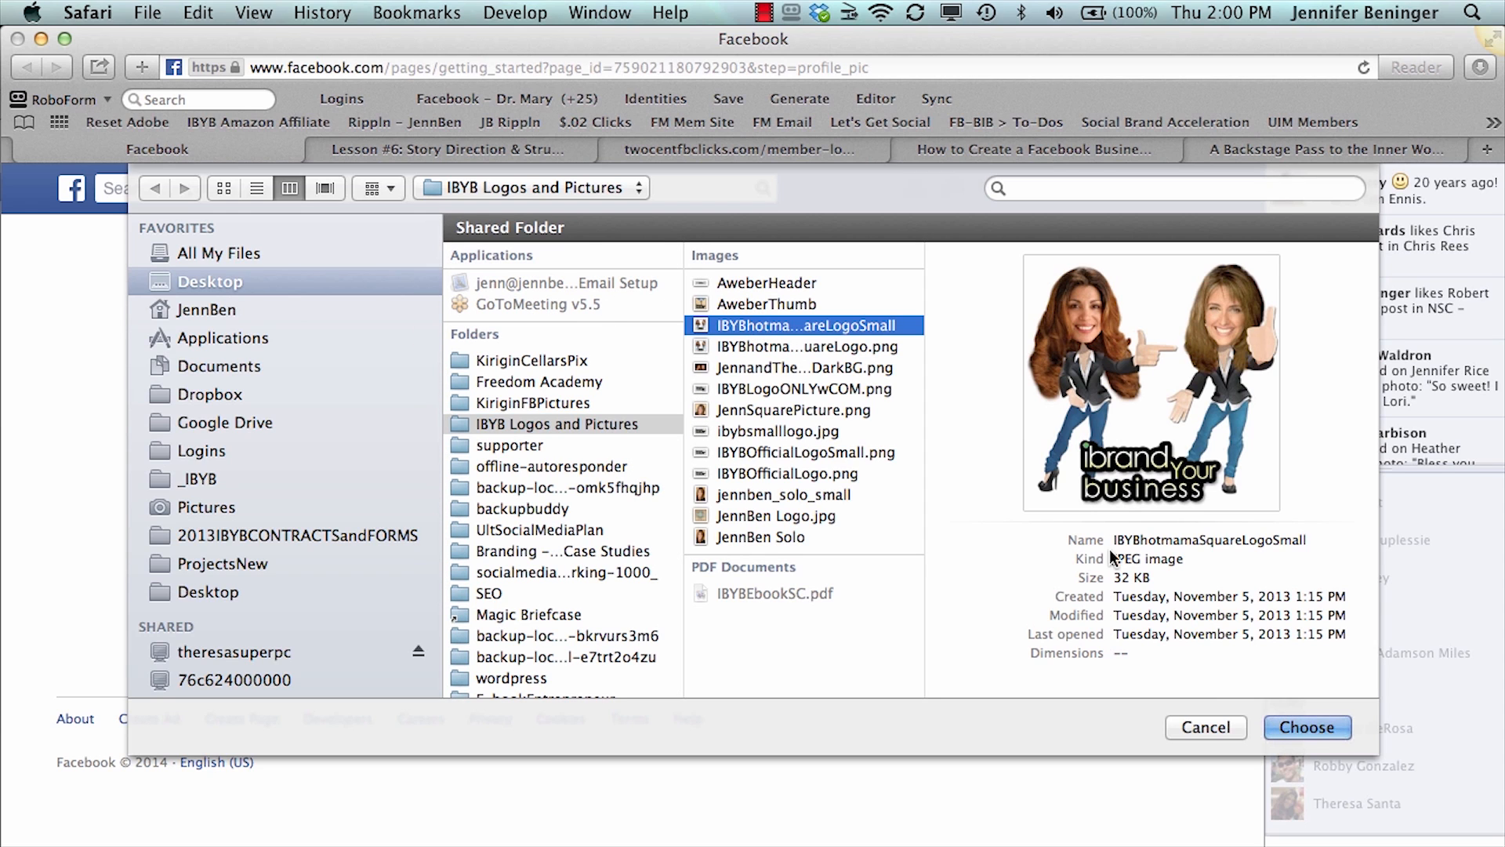
left_click(1297, 726)
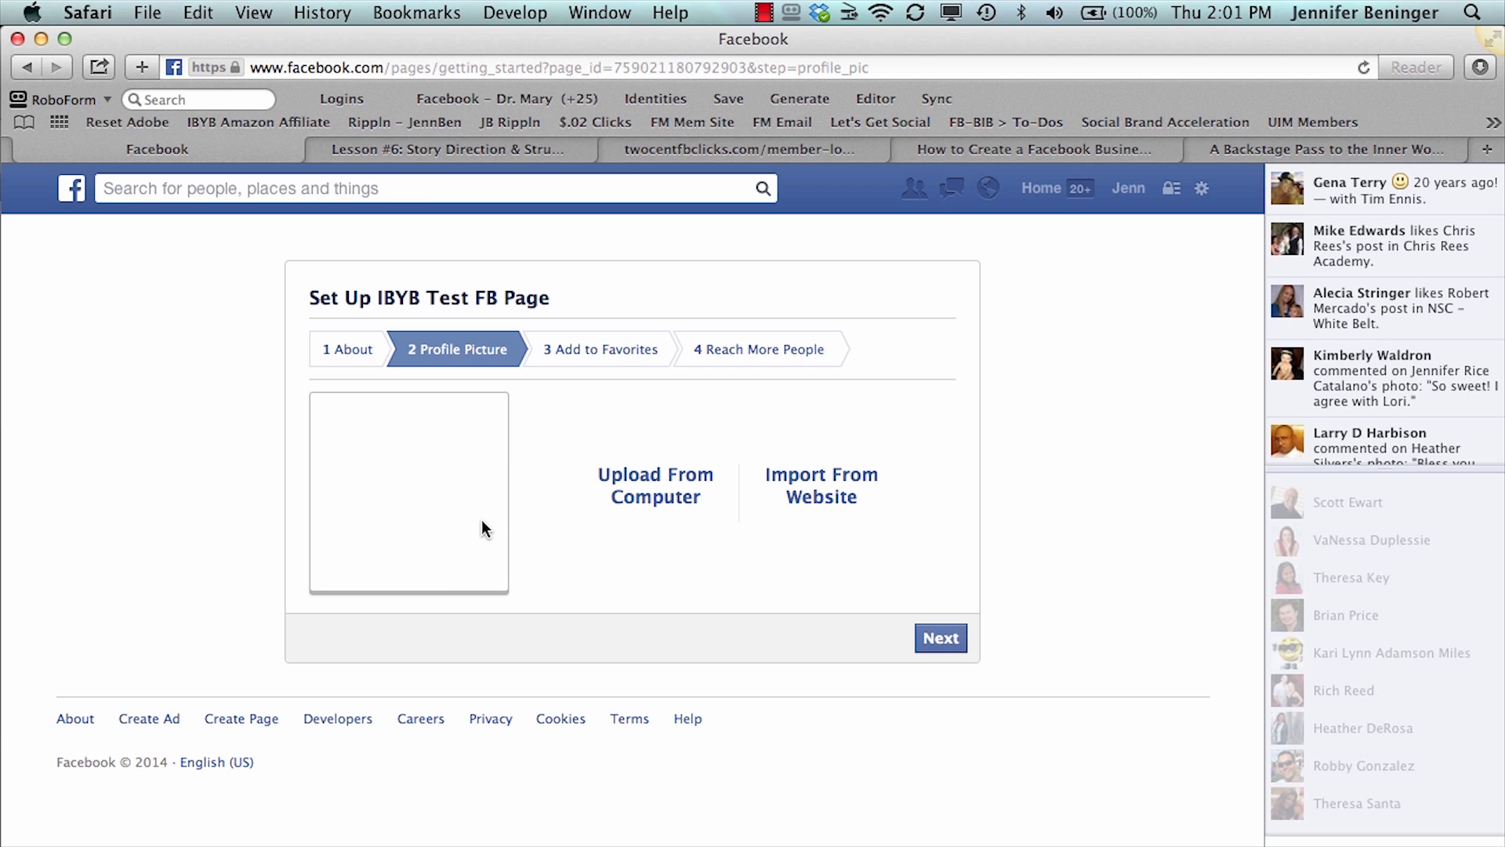
left_click(935, 636)
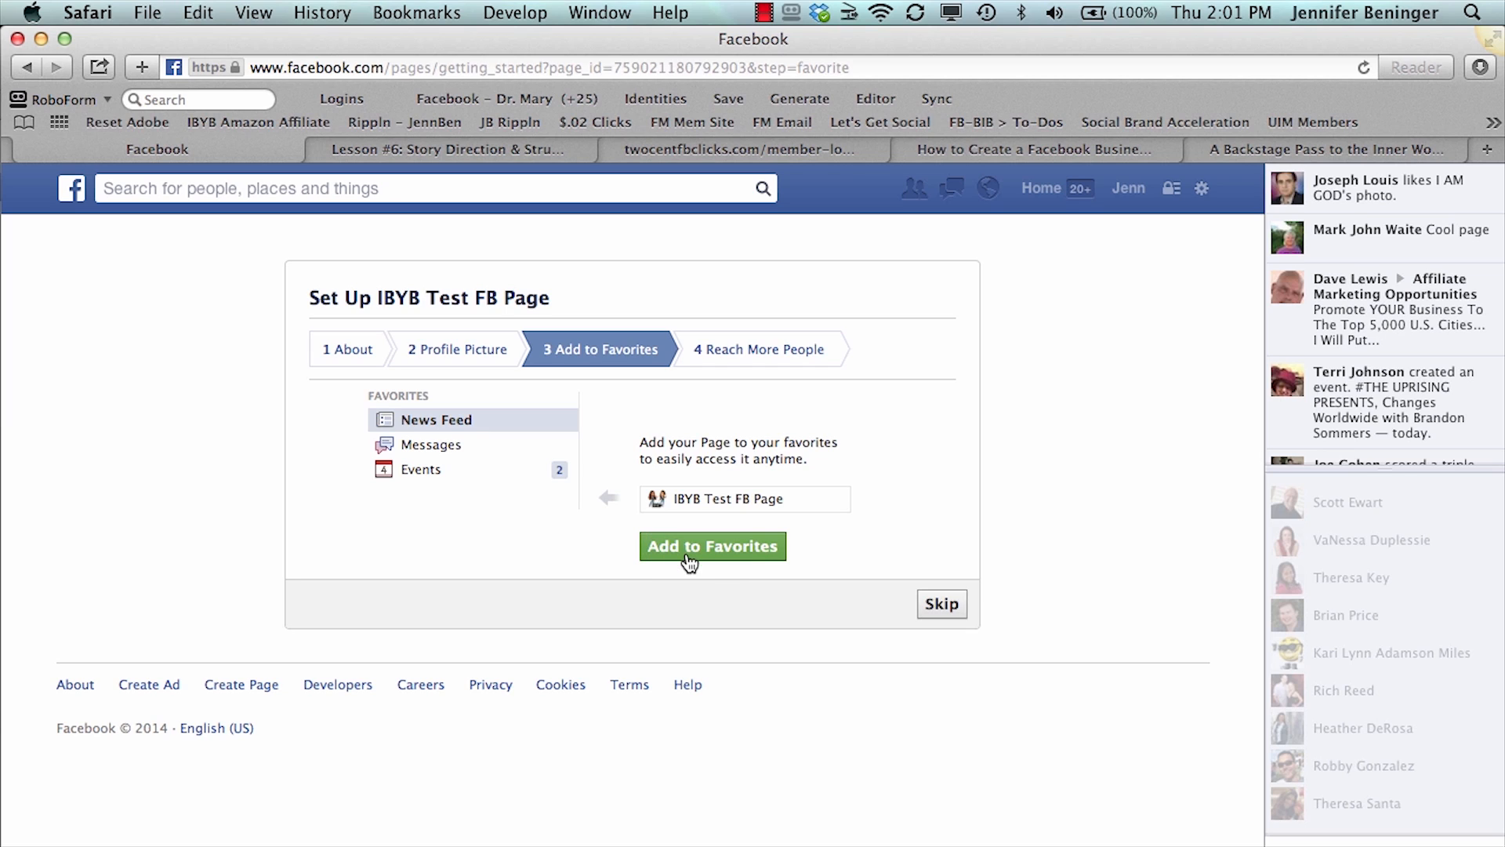
- Skip adding the page to favorites, review the Reach More People ad options and skip promoting the page
left_click(940, 607)
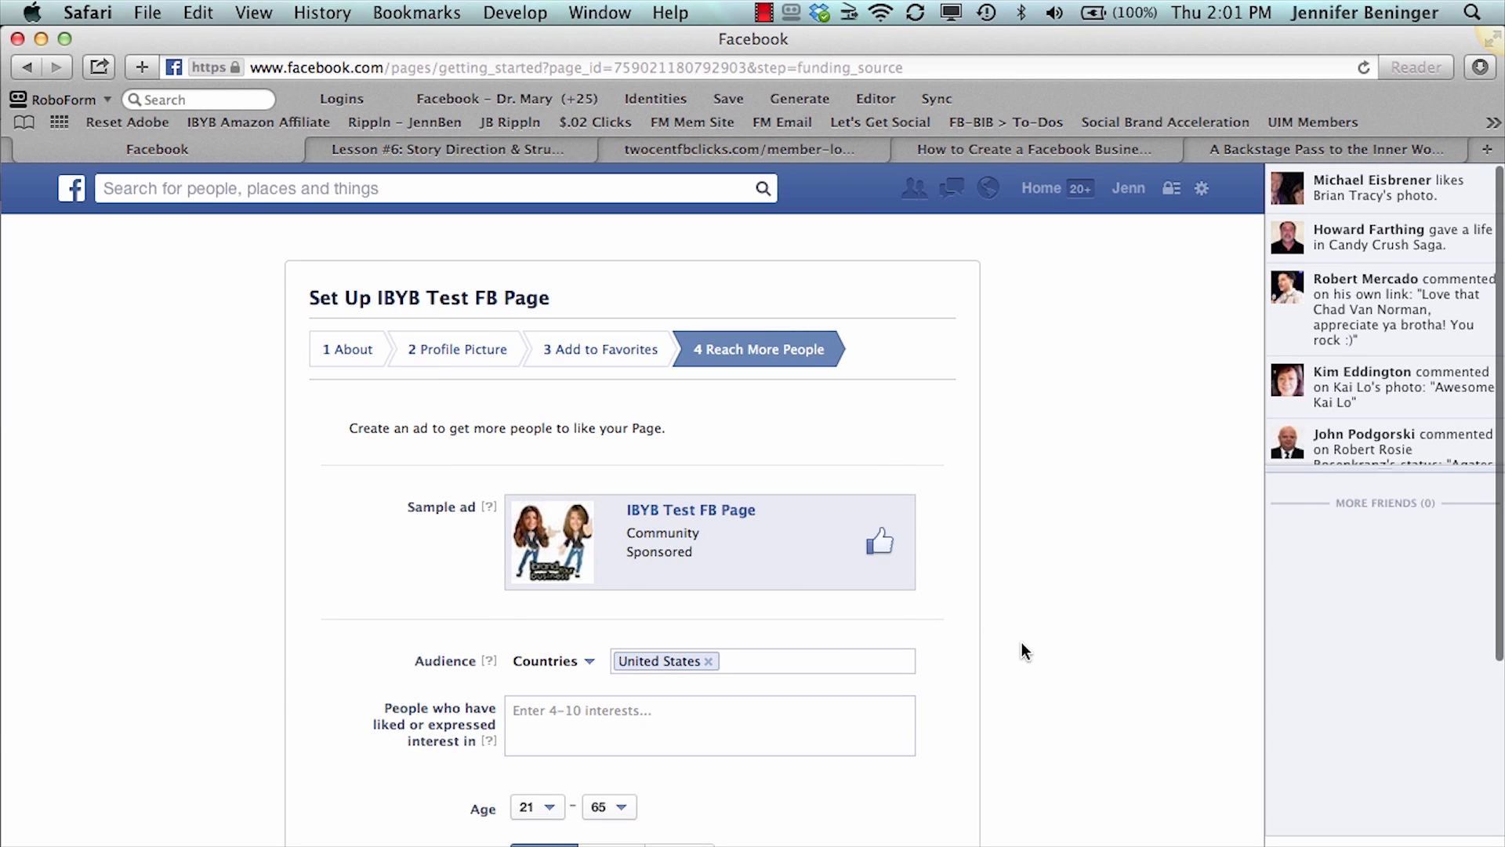
scroll(1022, 650, "down", 4)
scroll(1022, 651, "down", 1)
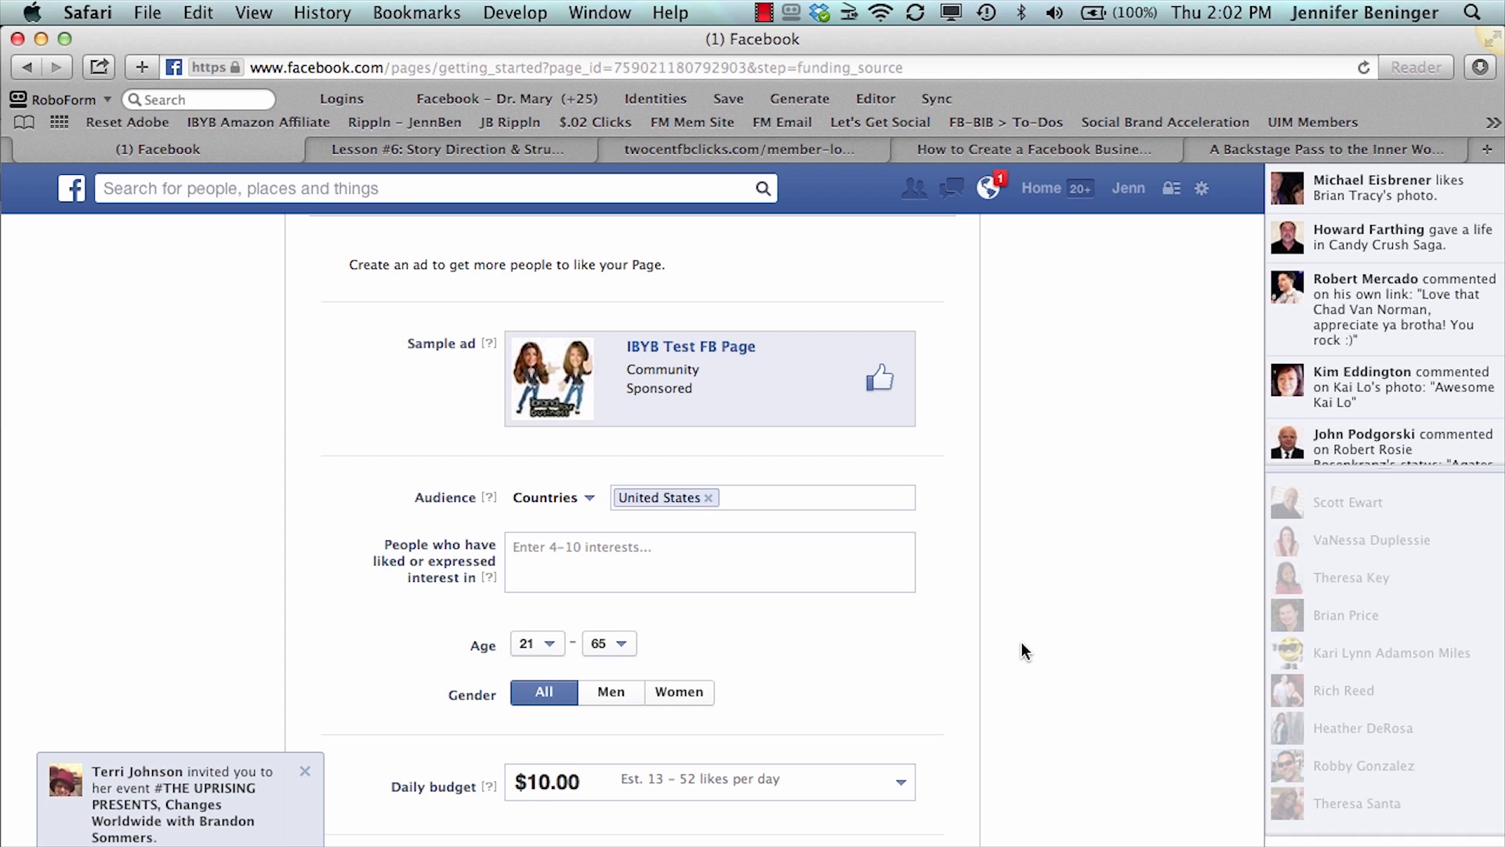
scroll(1022, 642, "down", 5)
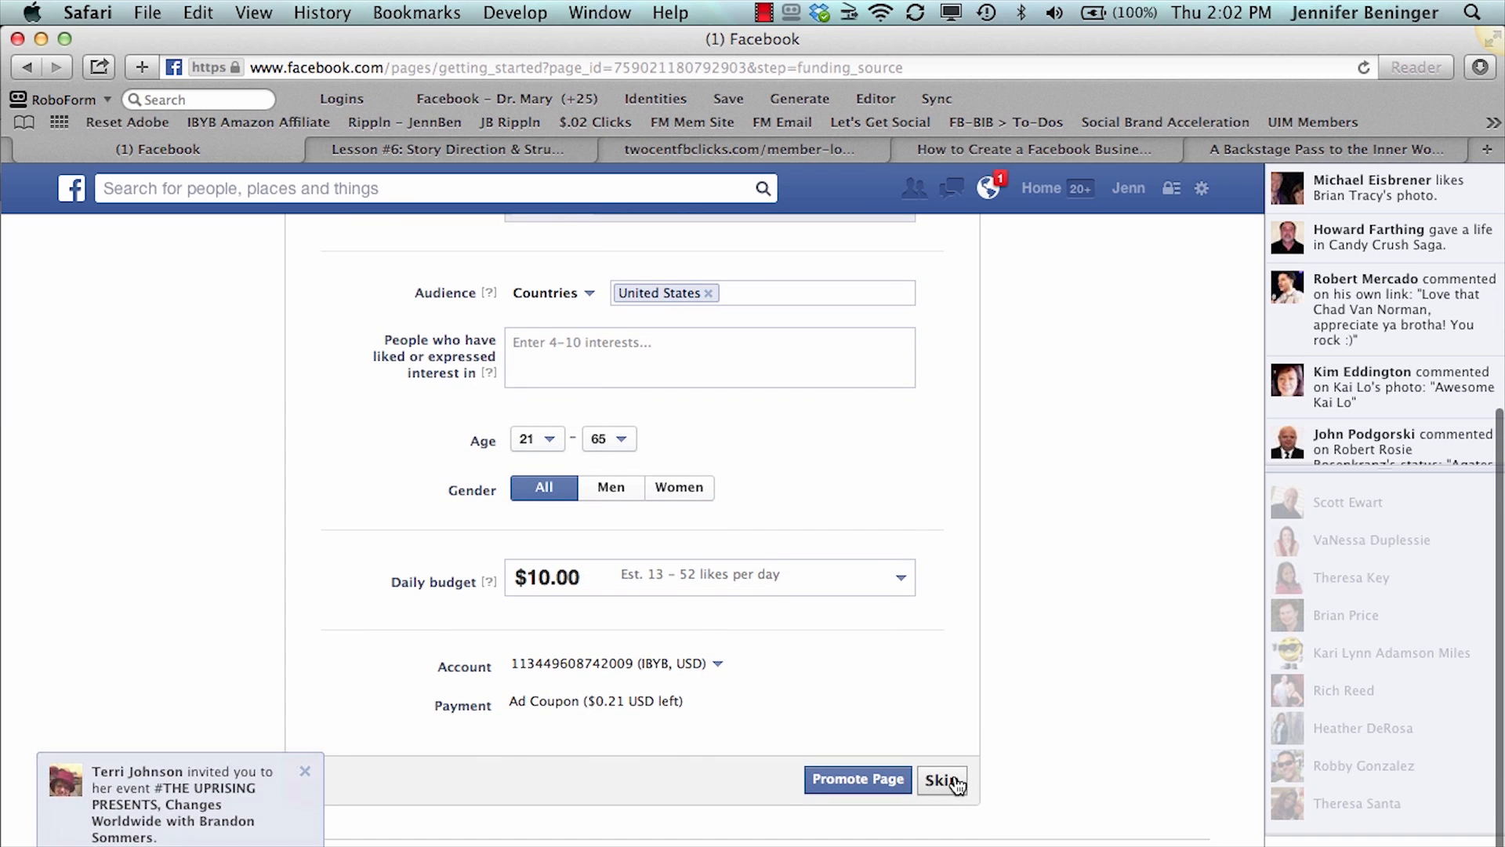
scroll(1078, 573, "up", 6)
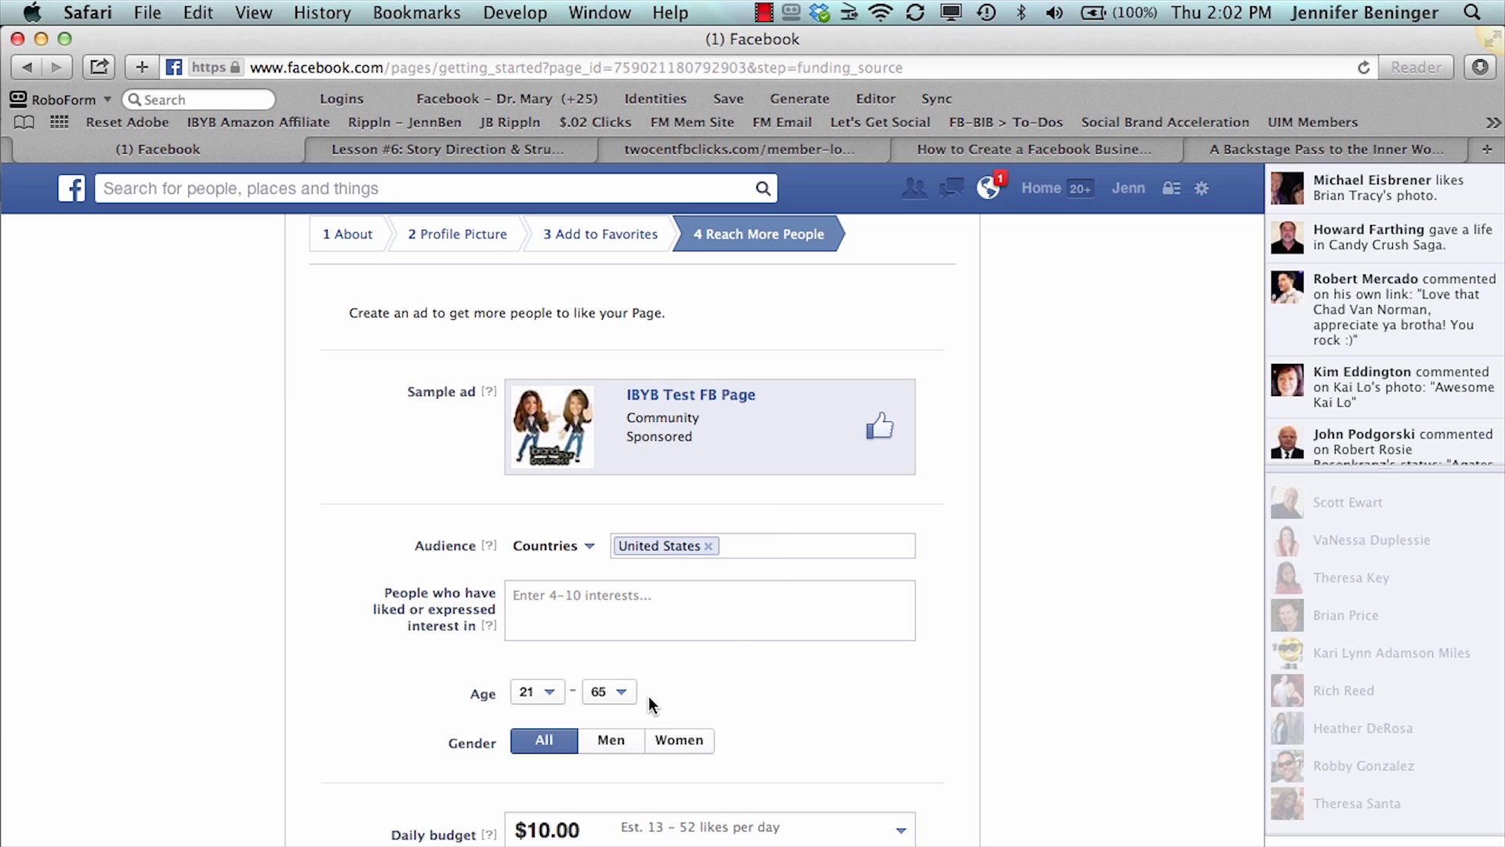
scroll(757, 741, "down", 3)
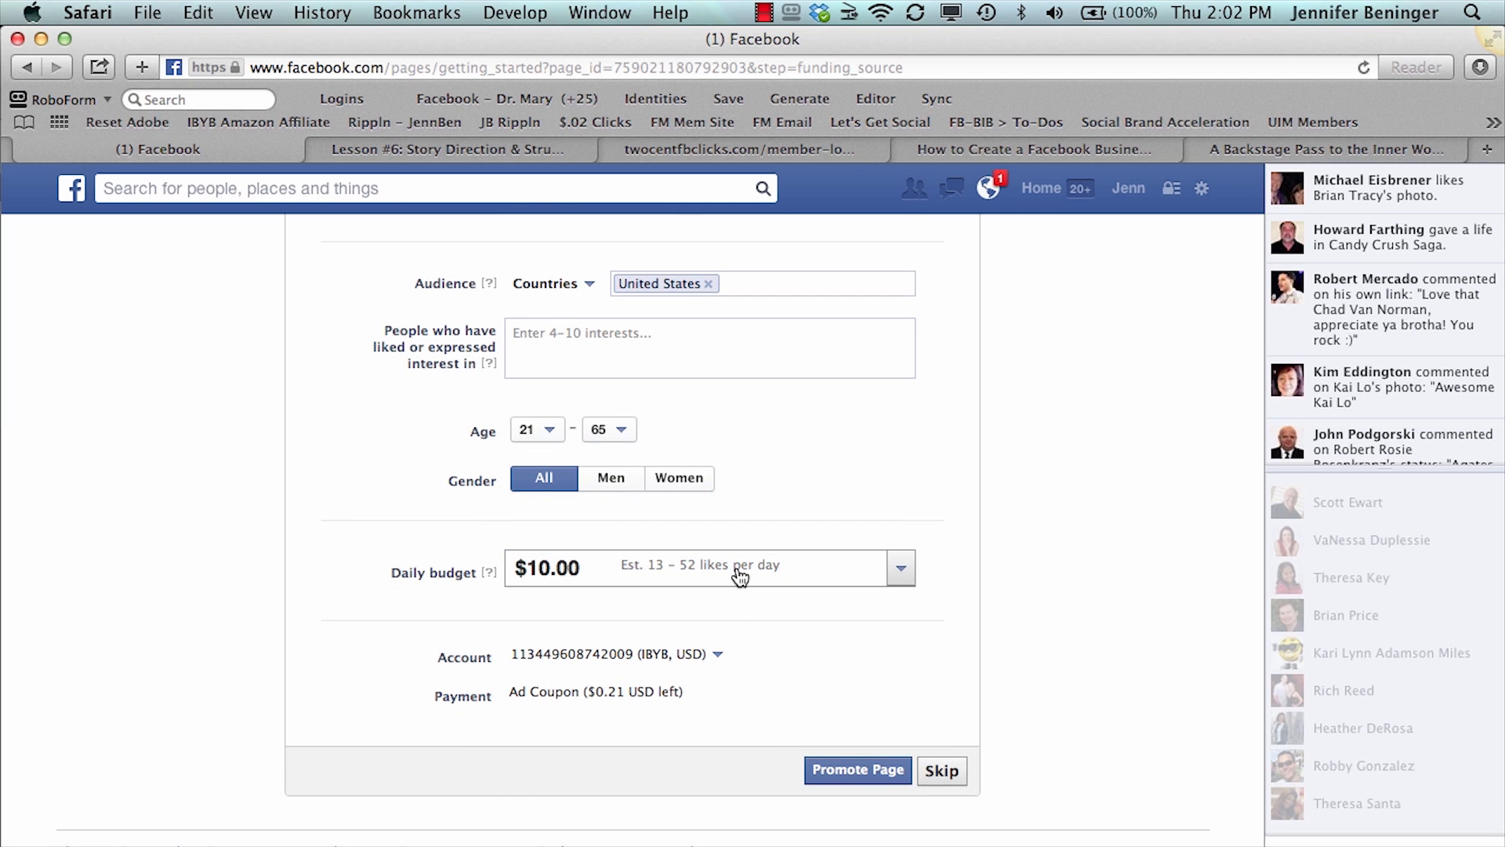
scroll(738, 576, "up", 2)
scroll(739, 575, "down", 3)
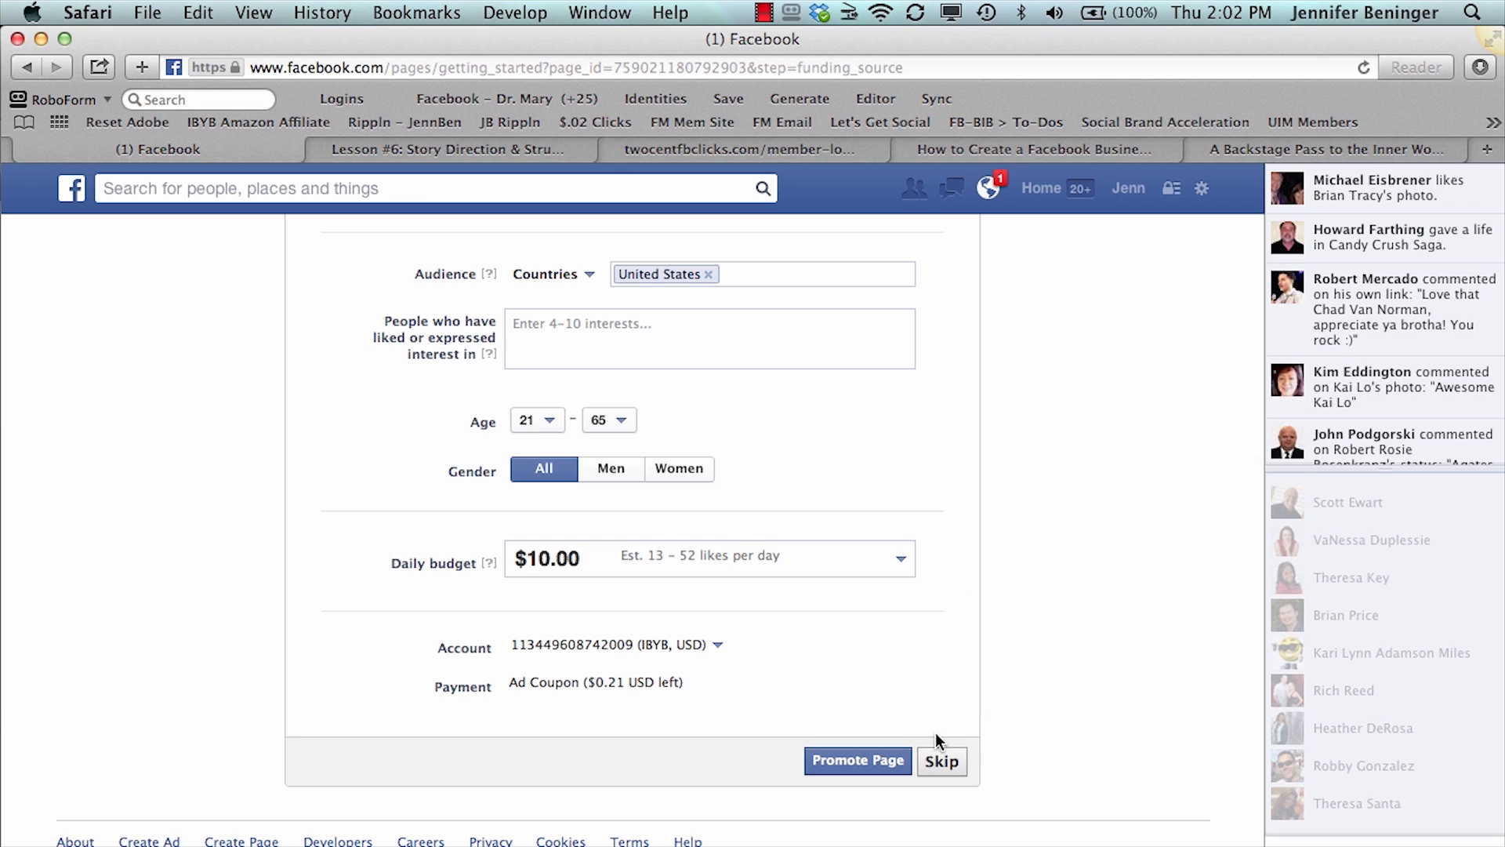
left_click(944, 765)
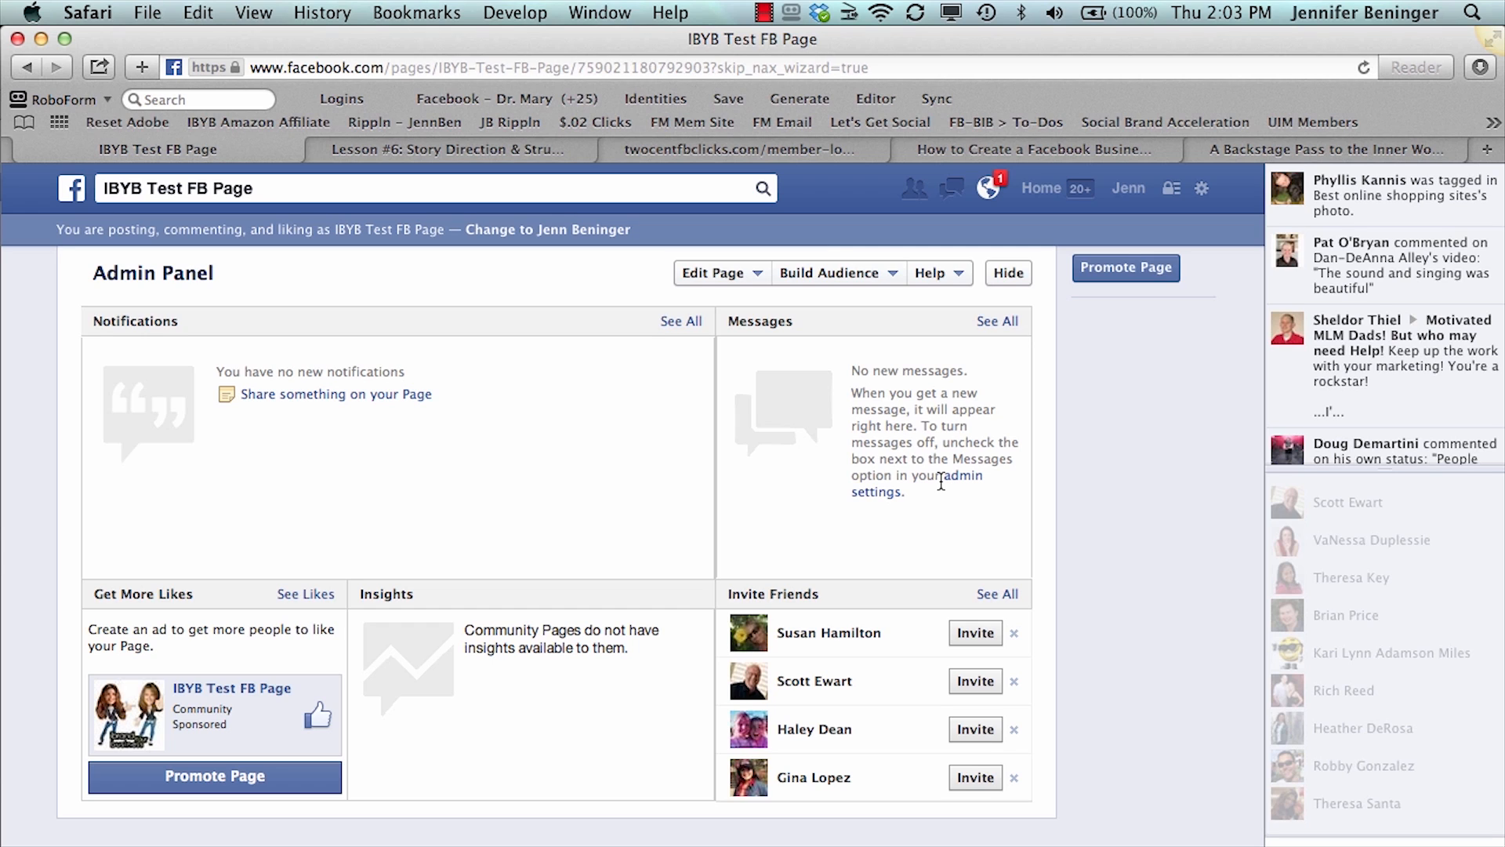
- Examine the thumbnail version of the page's profile picture and leave it without saving
scroll(941, 483, "down", 4)
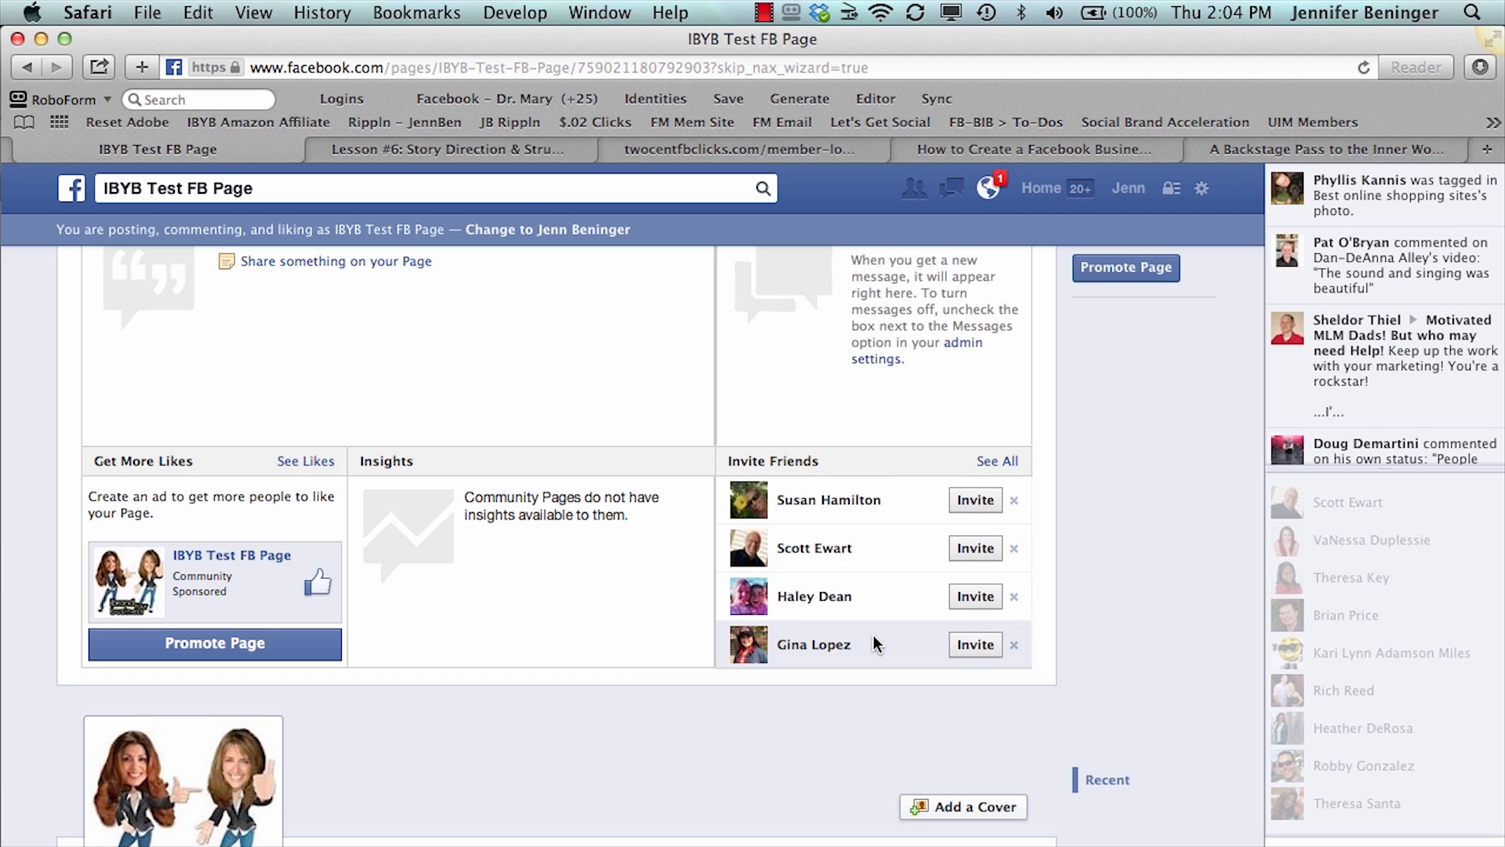
scroll(1108, 560, "up", 3)
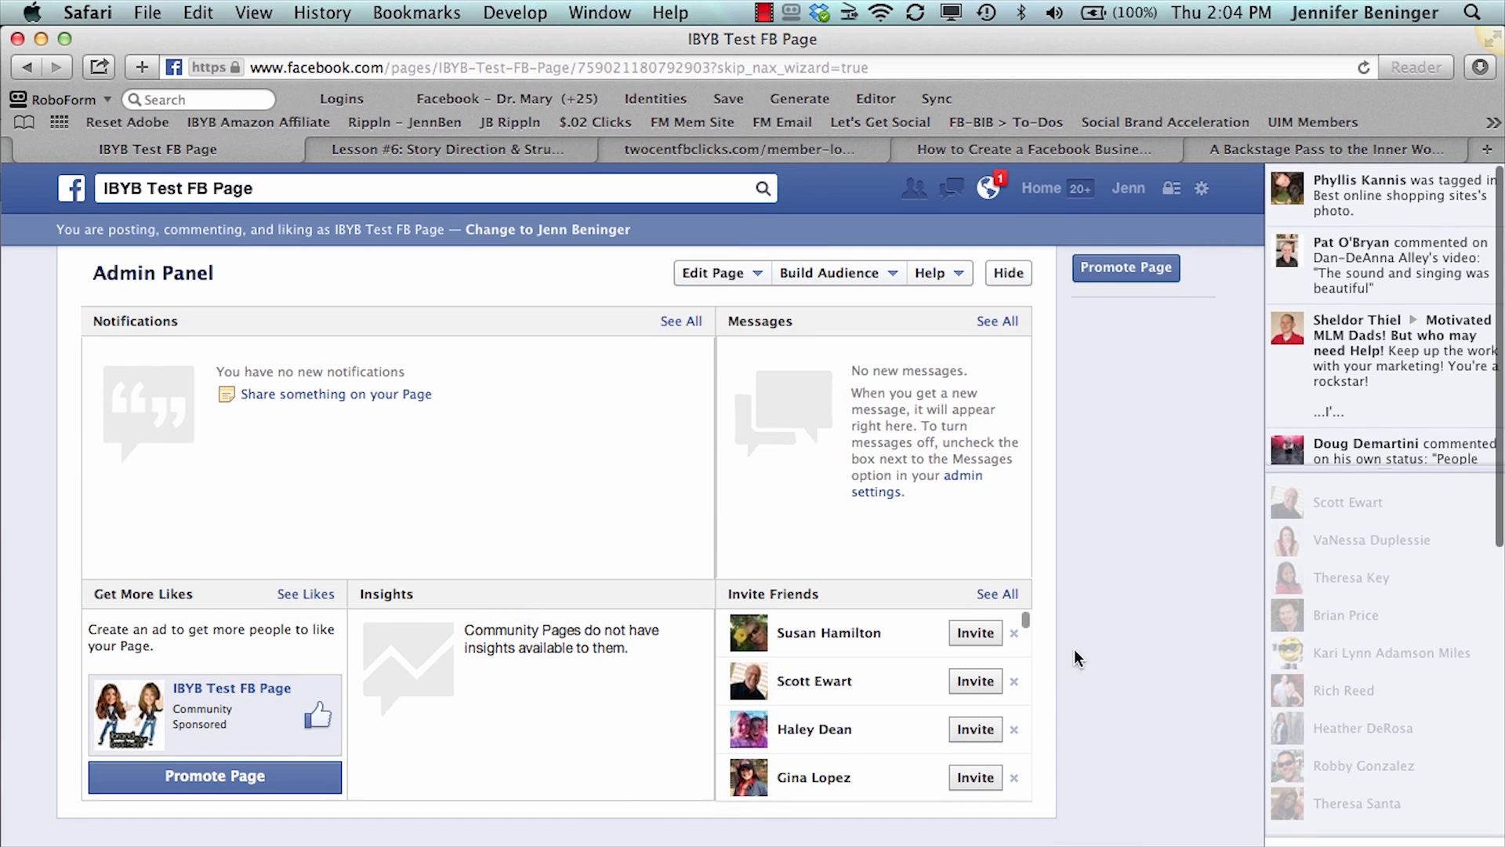
scroll(1127, 673, "down", 4)
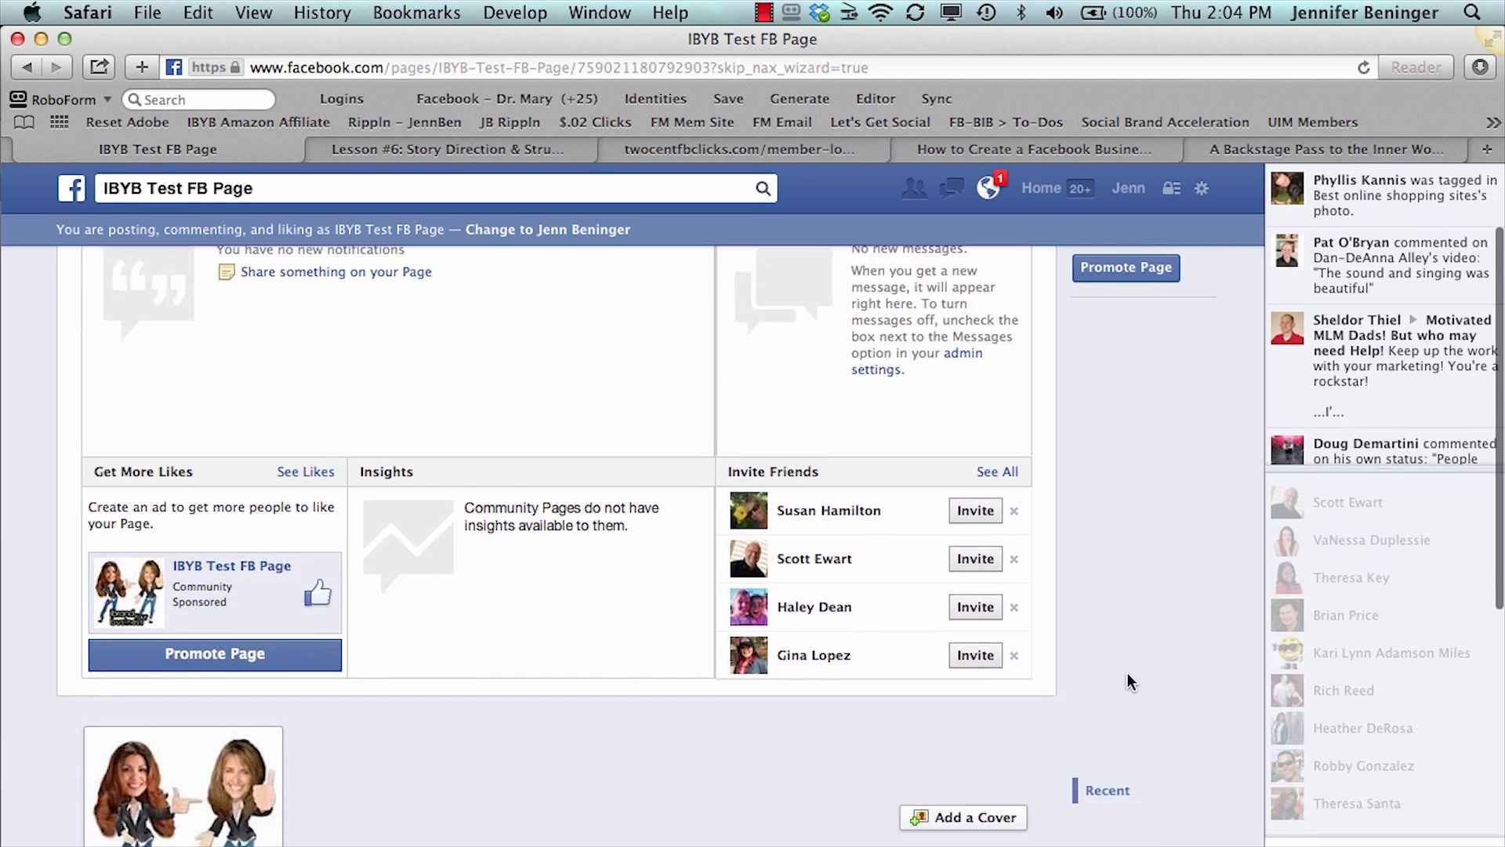
scroll(1122, 661, "down", 3)
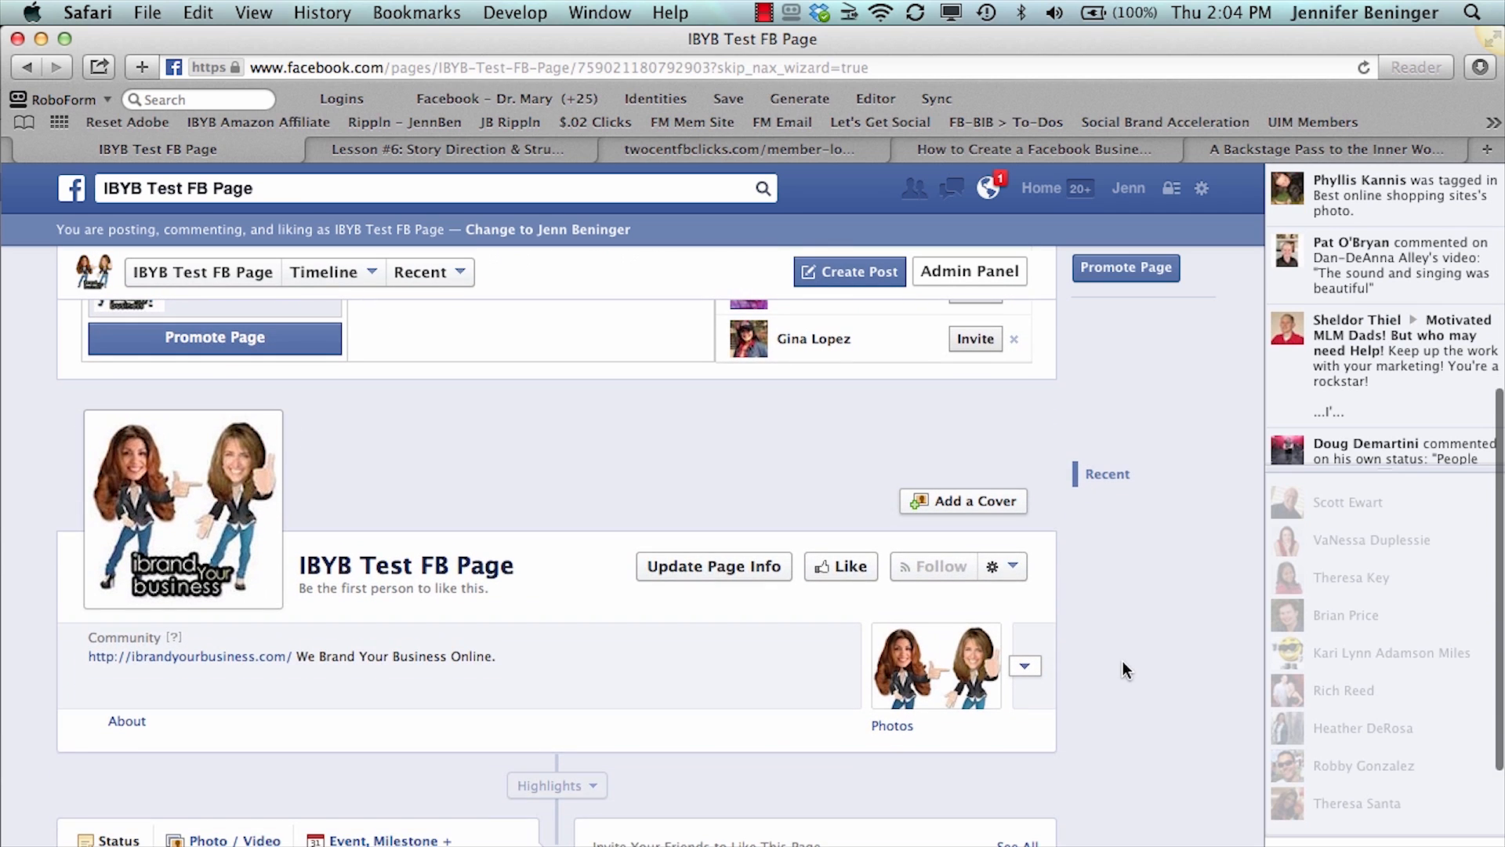
mouse_move(251, 505)
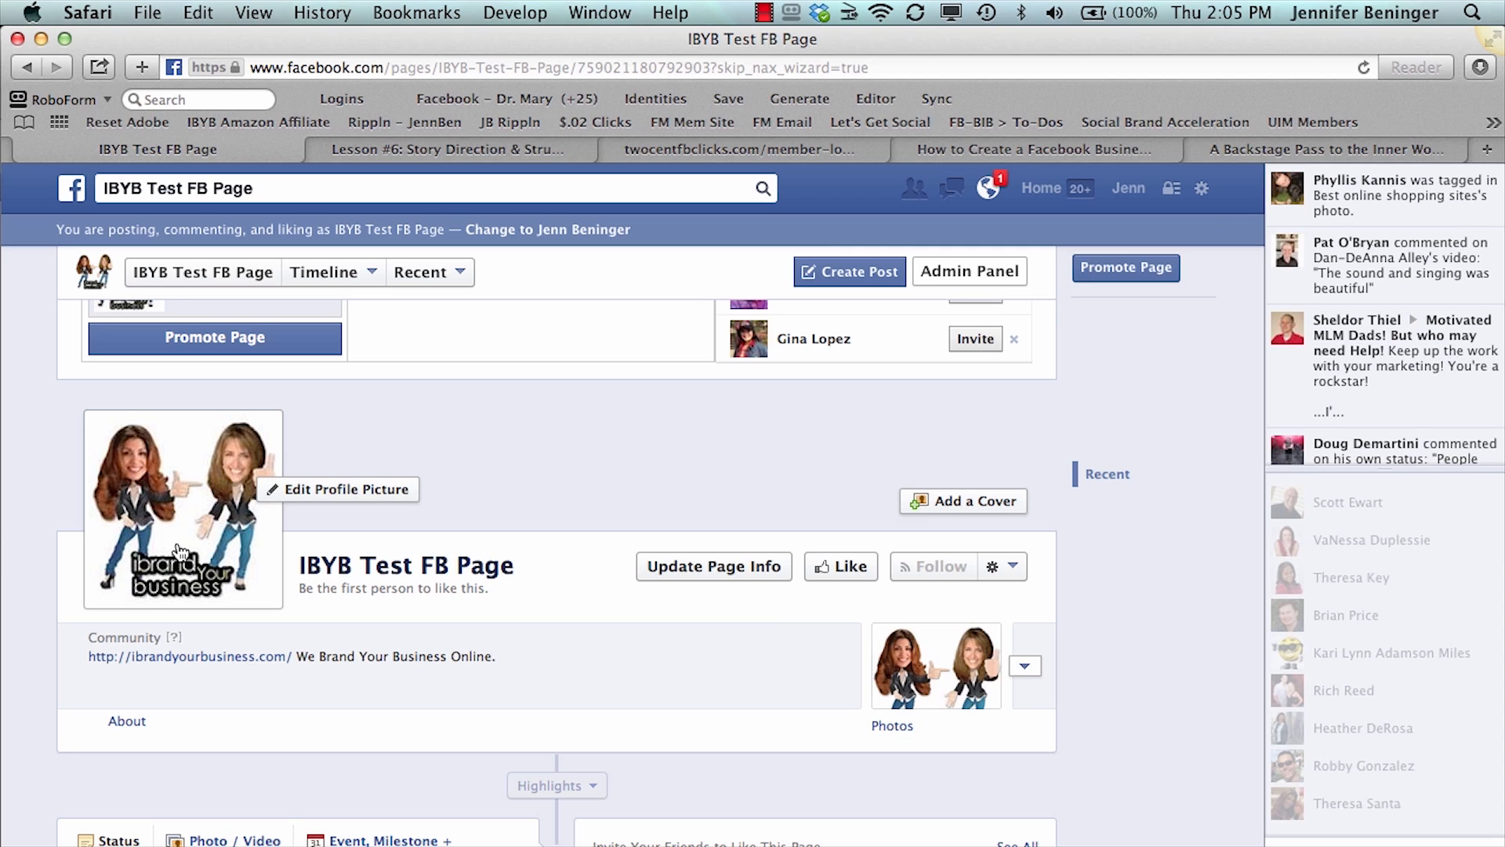
left_click(311, 490)
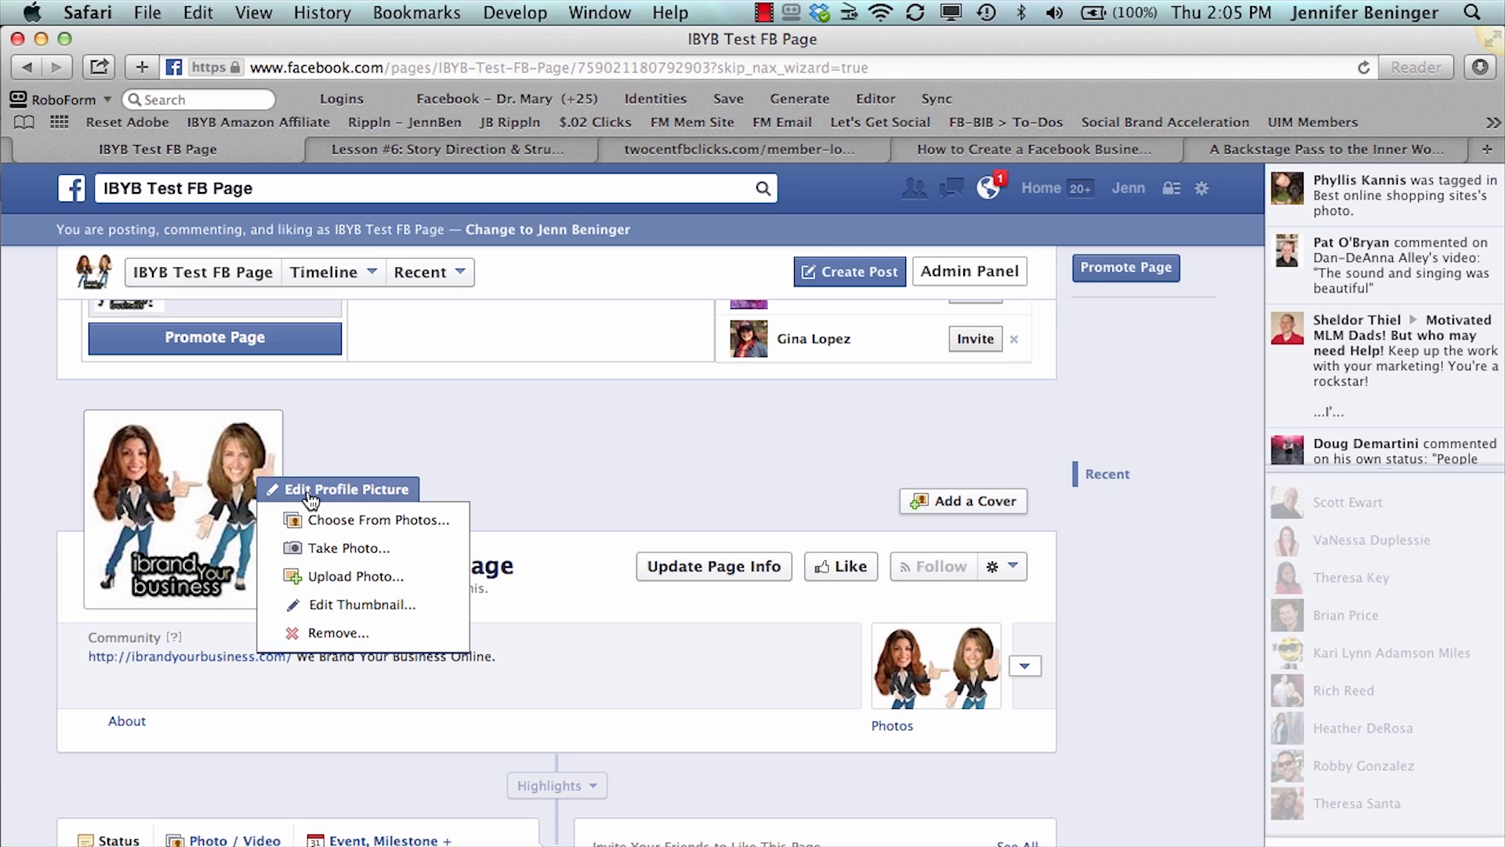
left_click(333, 605)
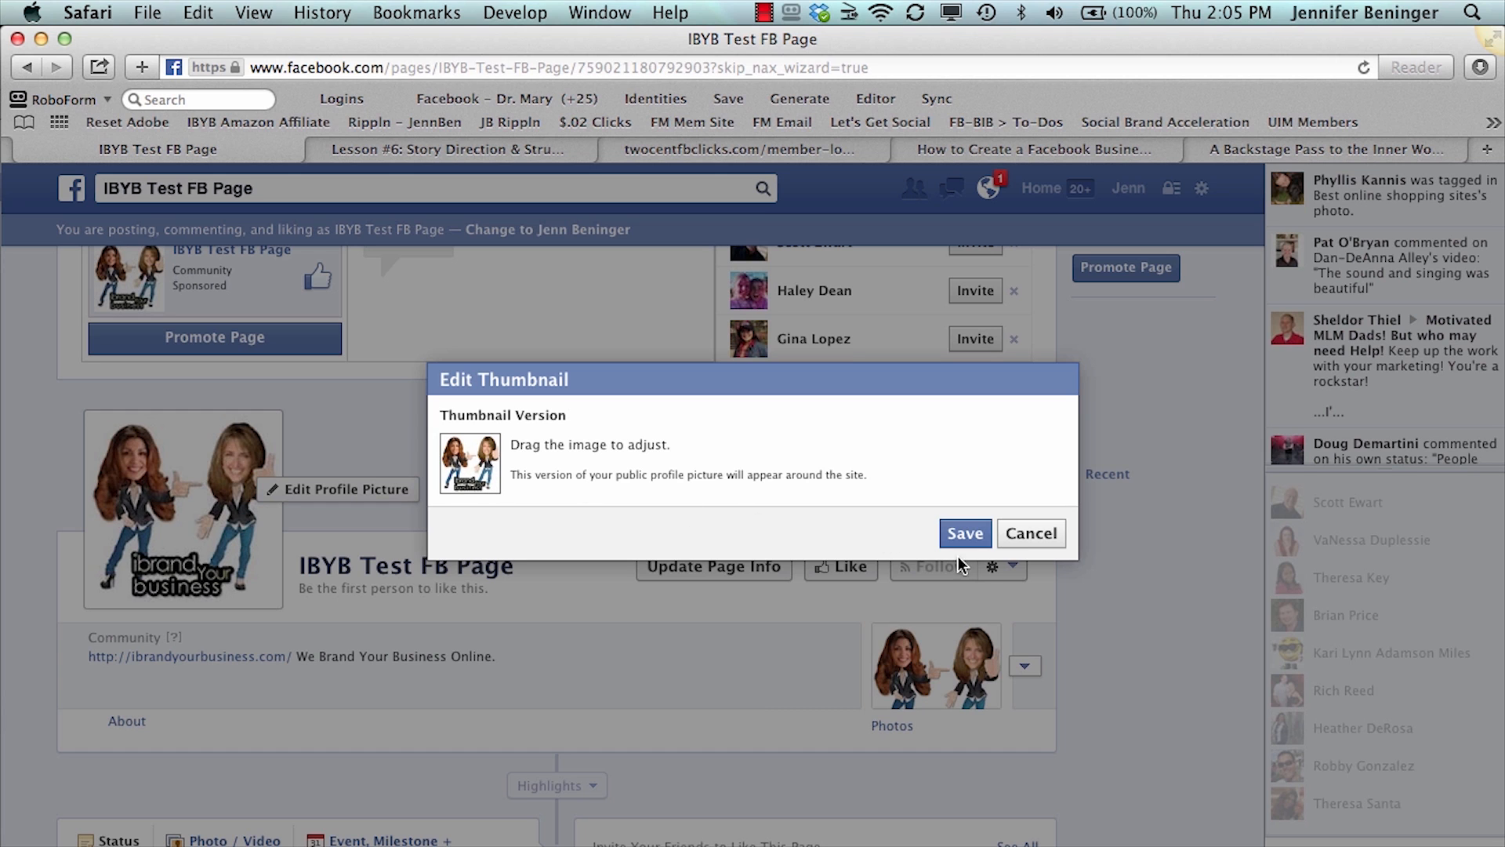
left_click(1031, 535)
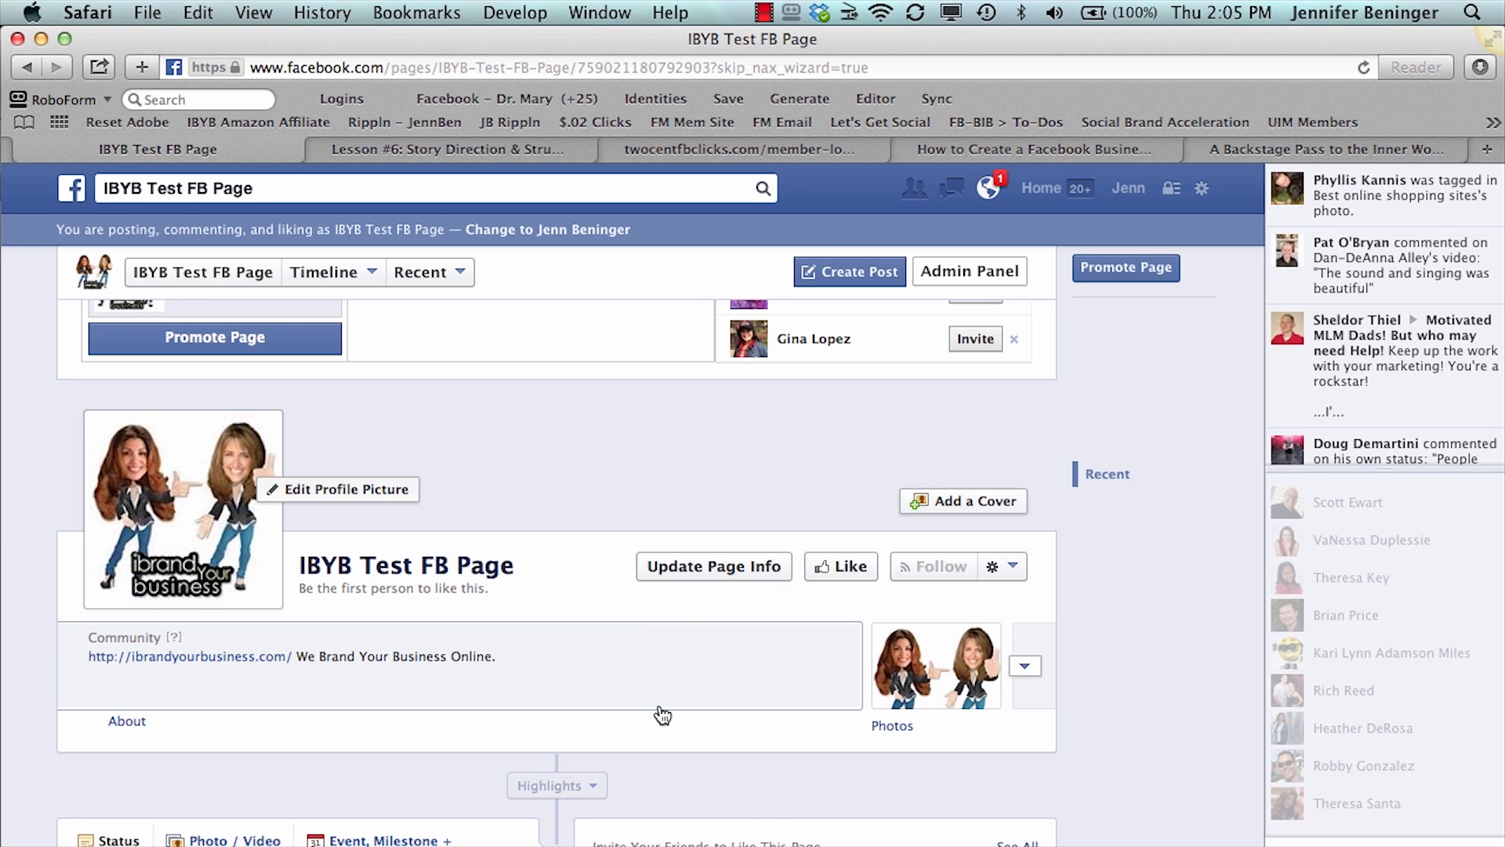
- Look over the rest of the page and open its page info for updating from the Admin Panel
scroll(663, 713, "down", 3)
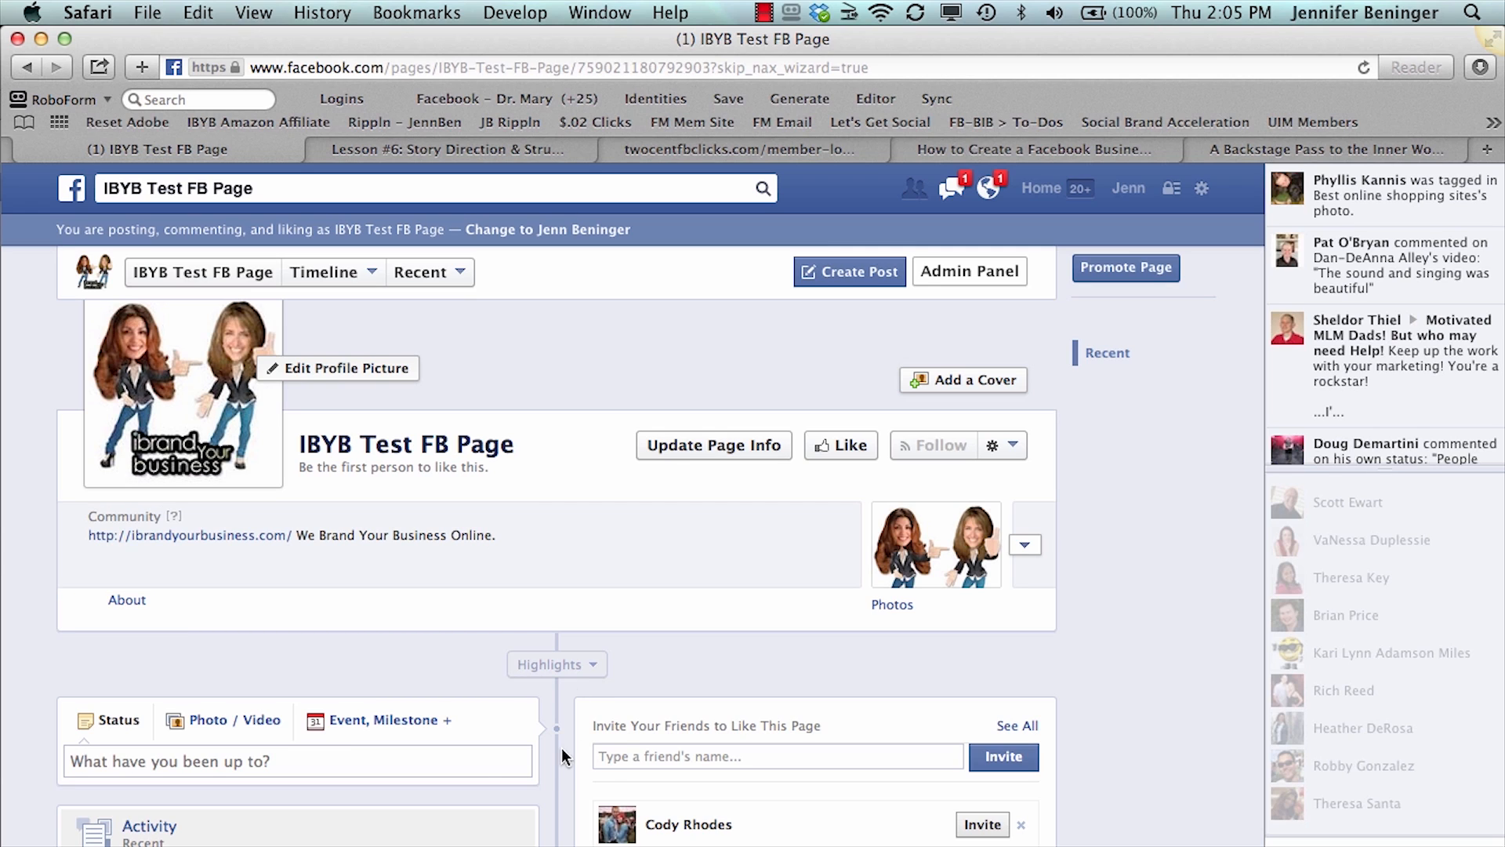
scroll(562, 759, "down", 3)
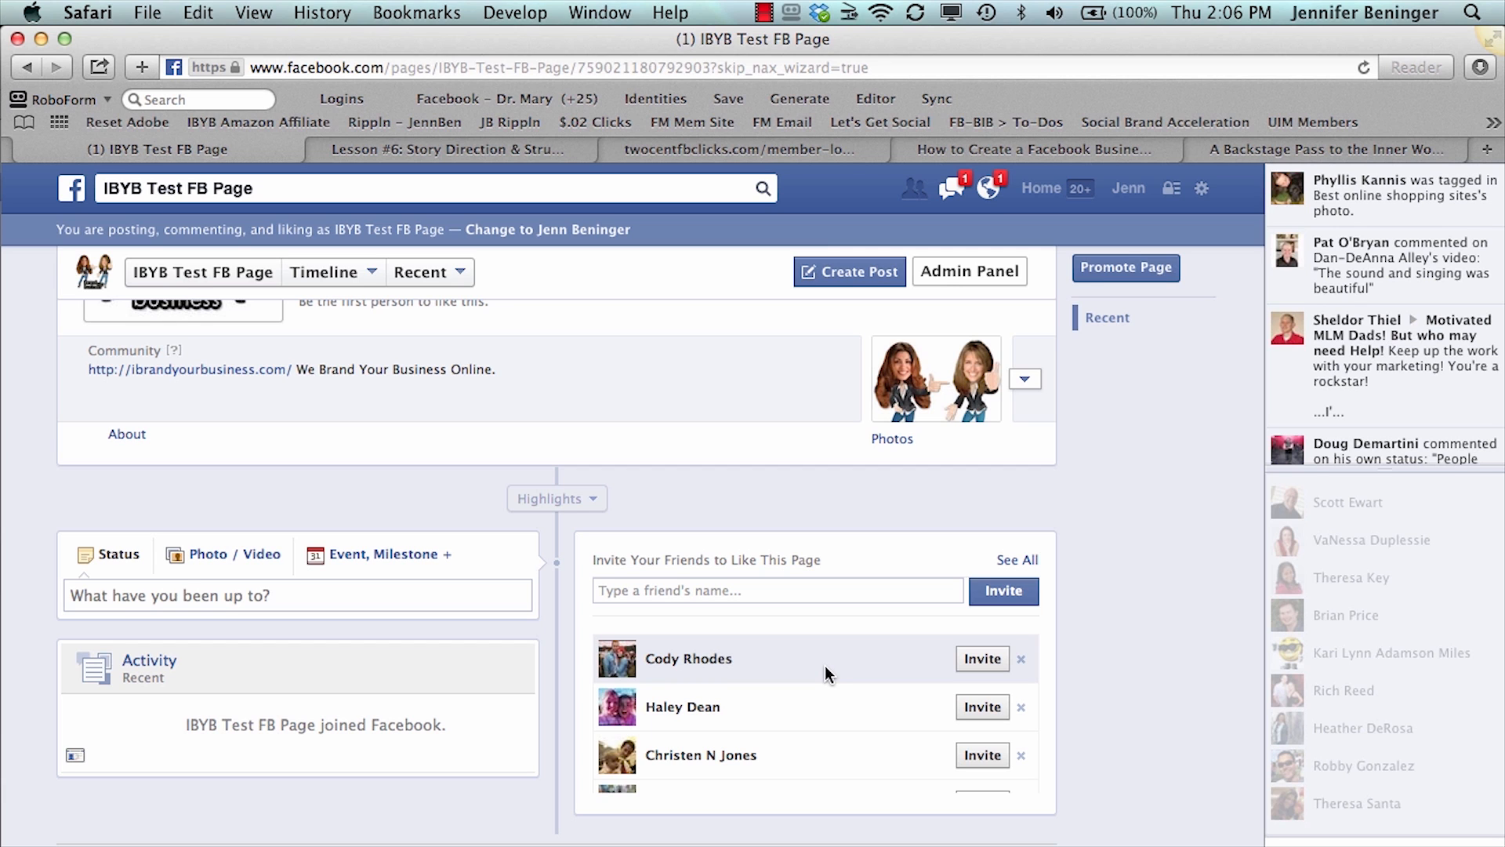
scroll(1099, 515, "up", 5)
scroll(1099, 515, "up", 5)
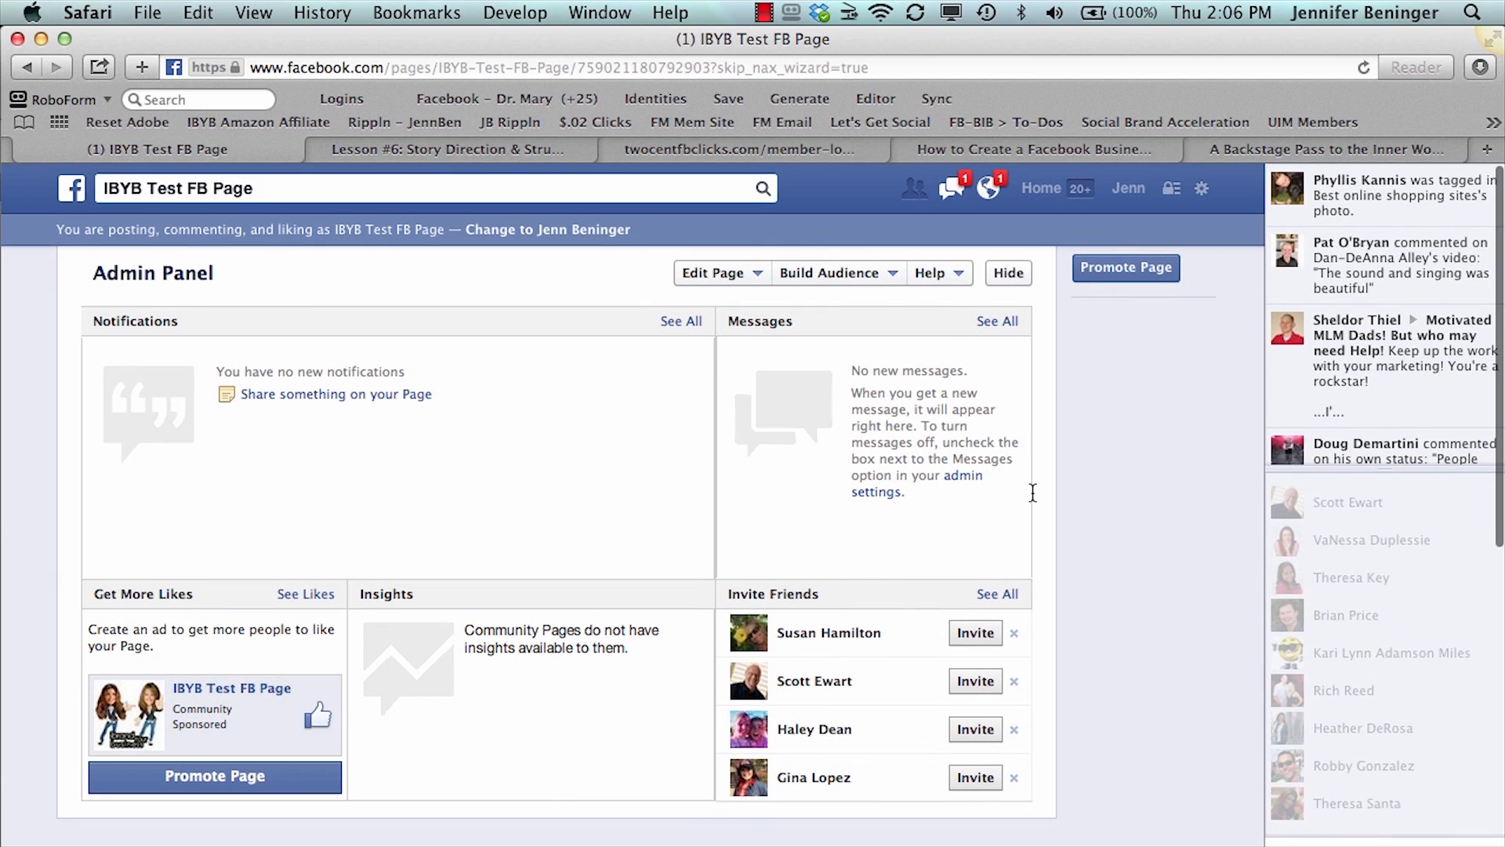
left_click(729, 270)
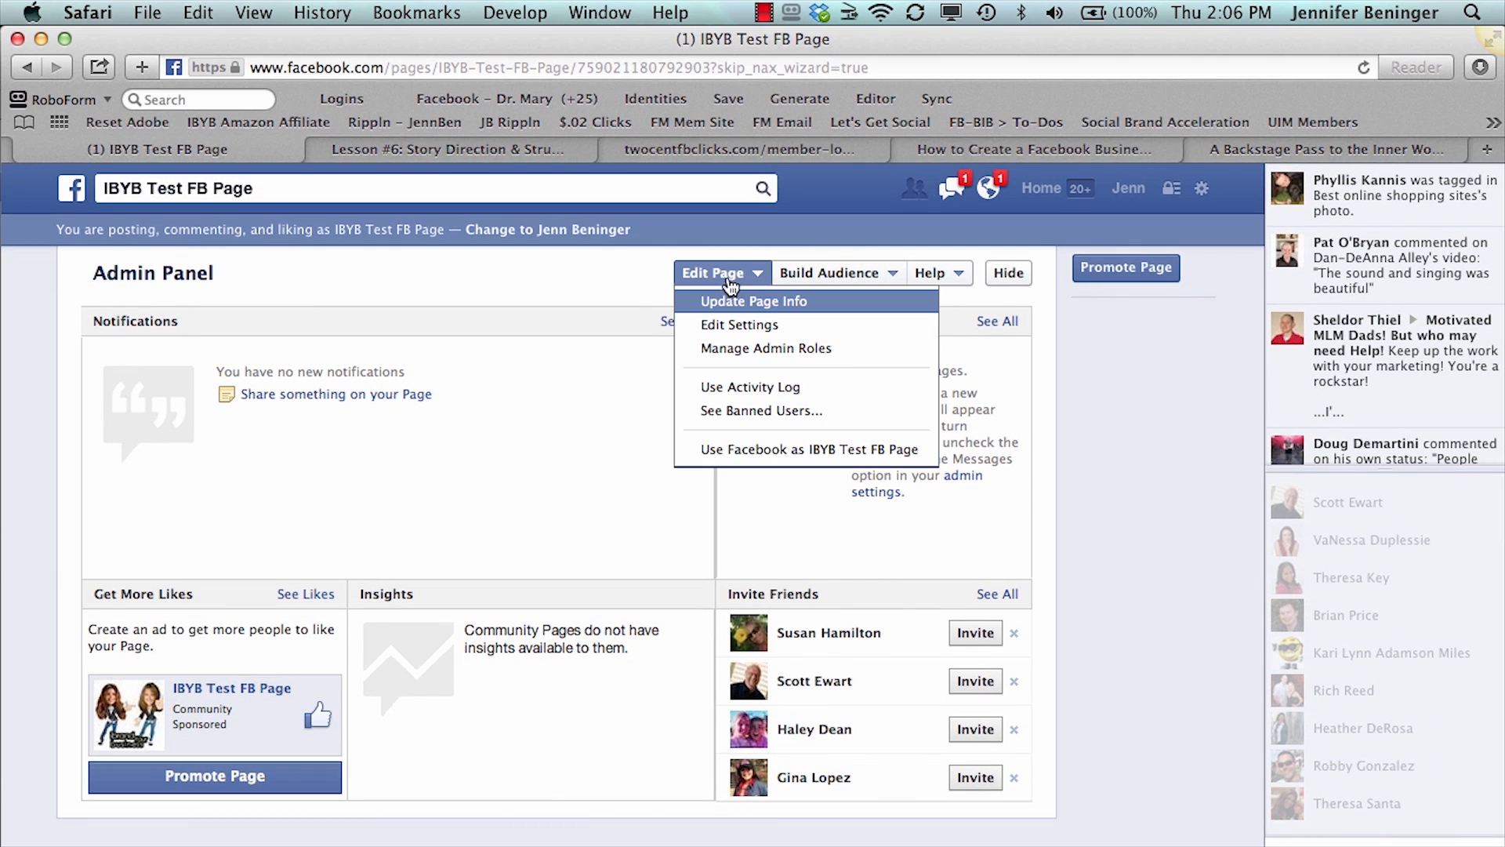
left_click(728, 303)
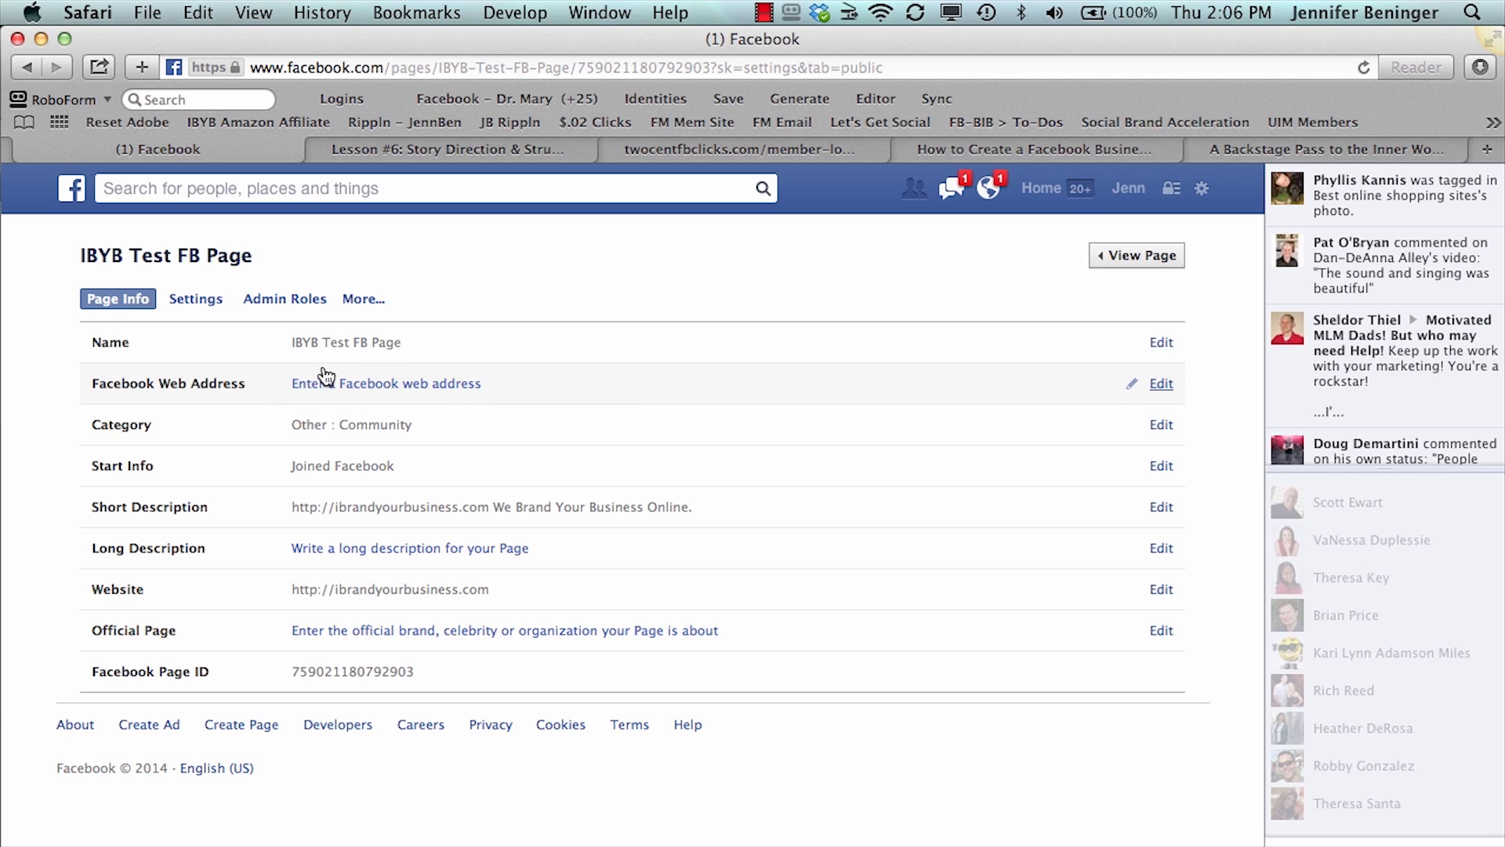
- View the form for creating the page's Facebook web address and return to the page info
left_click(1162, 384)
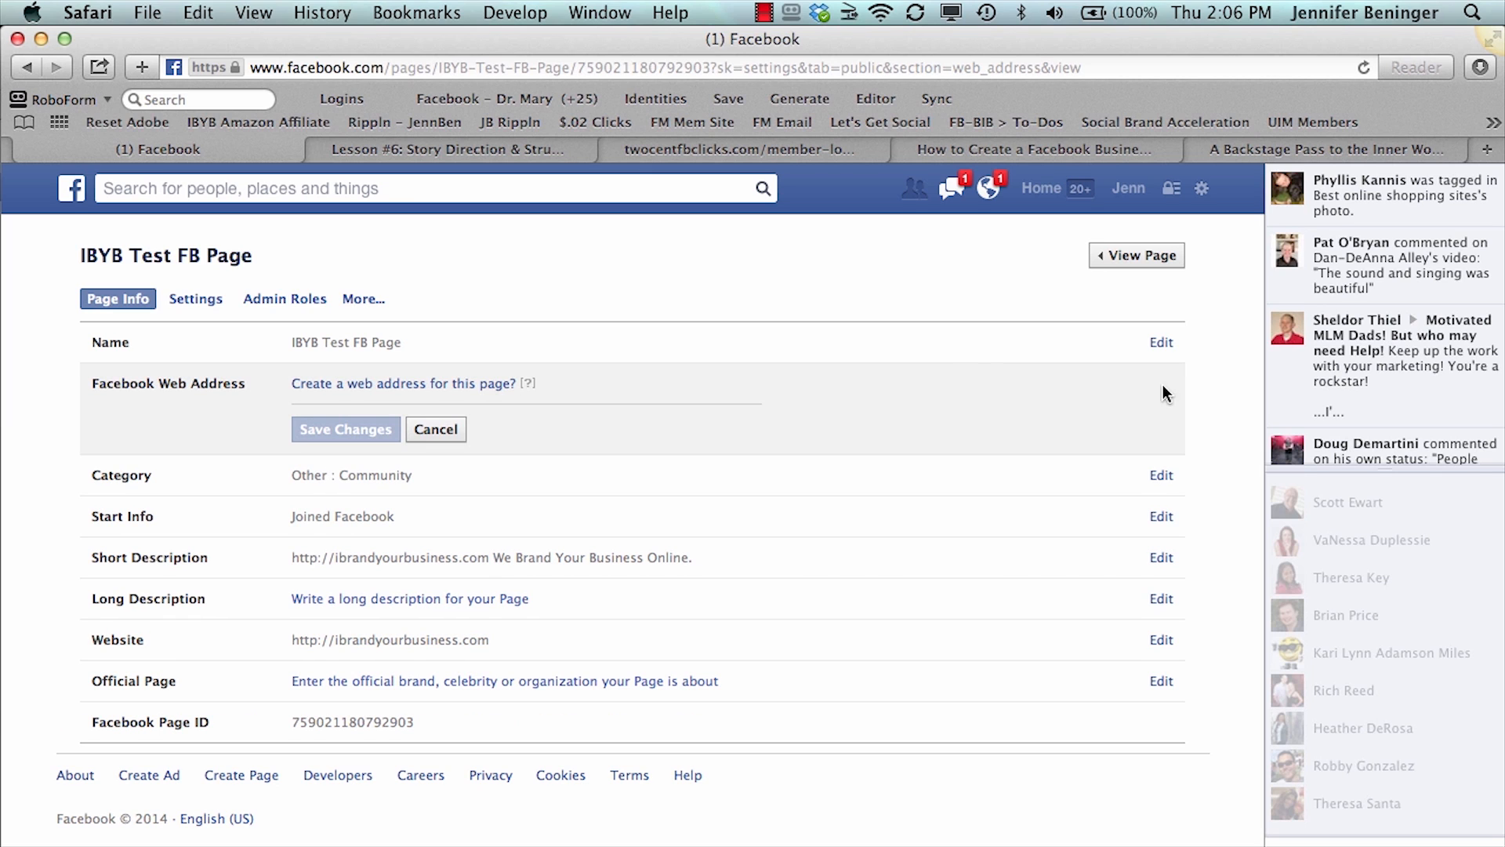
left_click(357, 385)
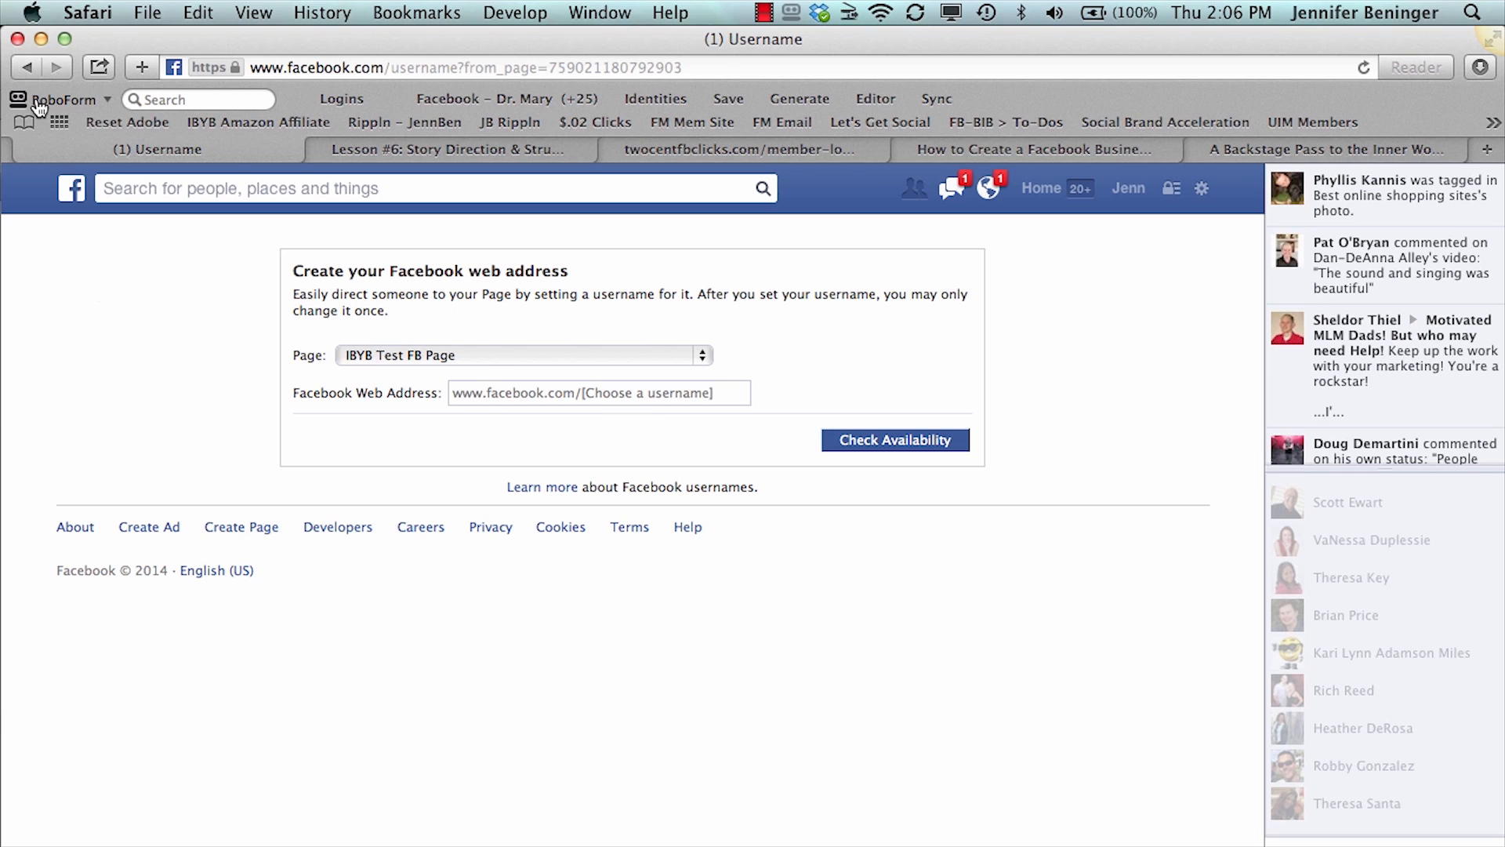
left_click(26, 69)
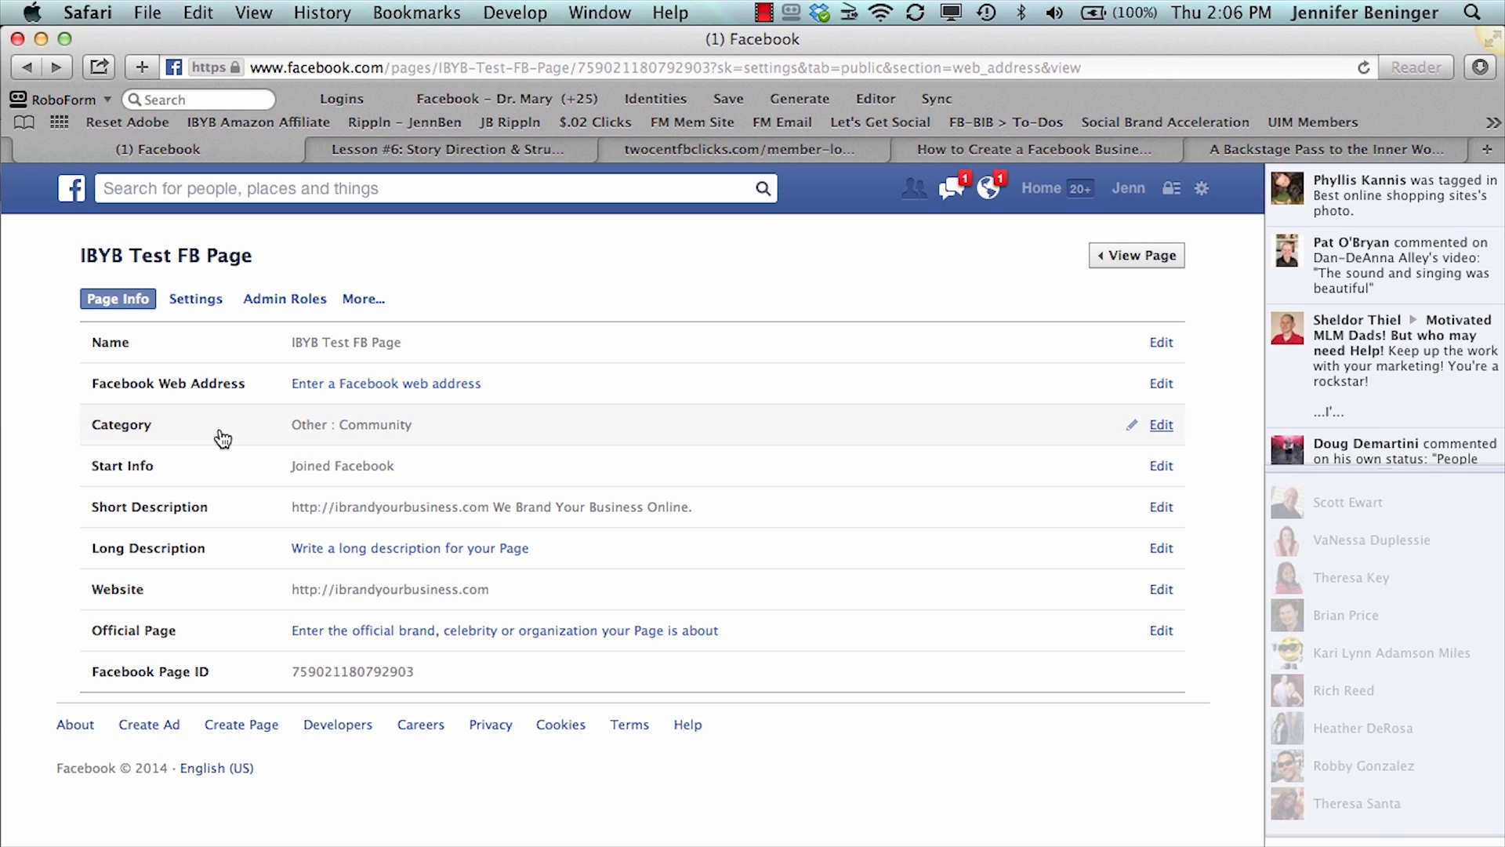
- Set the page's category to People with the subcategory Business Person and save the change
left_click(1161, 425)
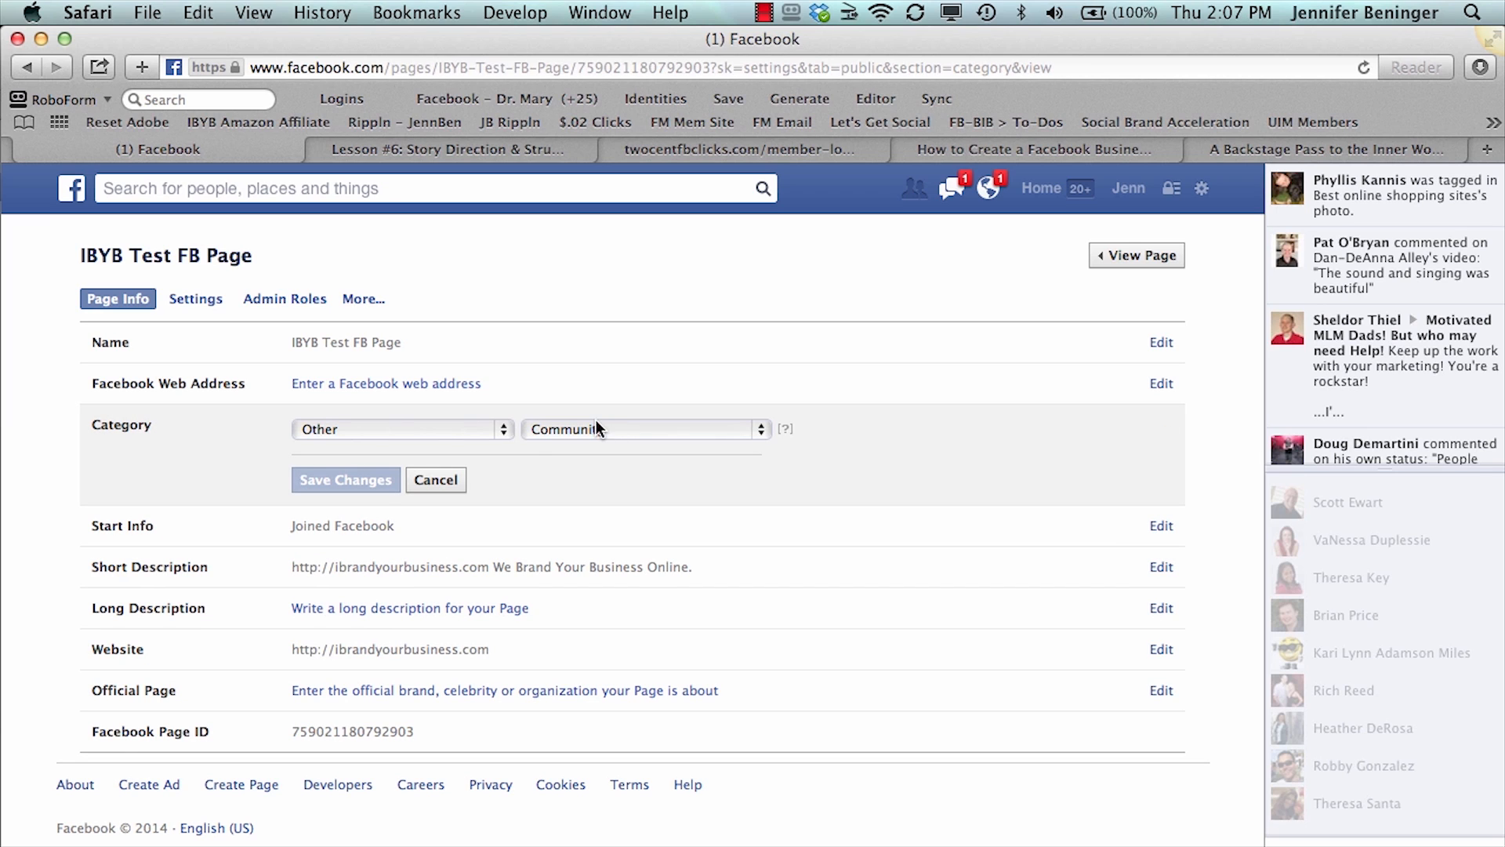
left_click(482, 433)
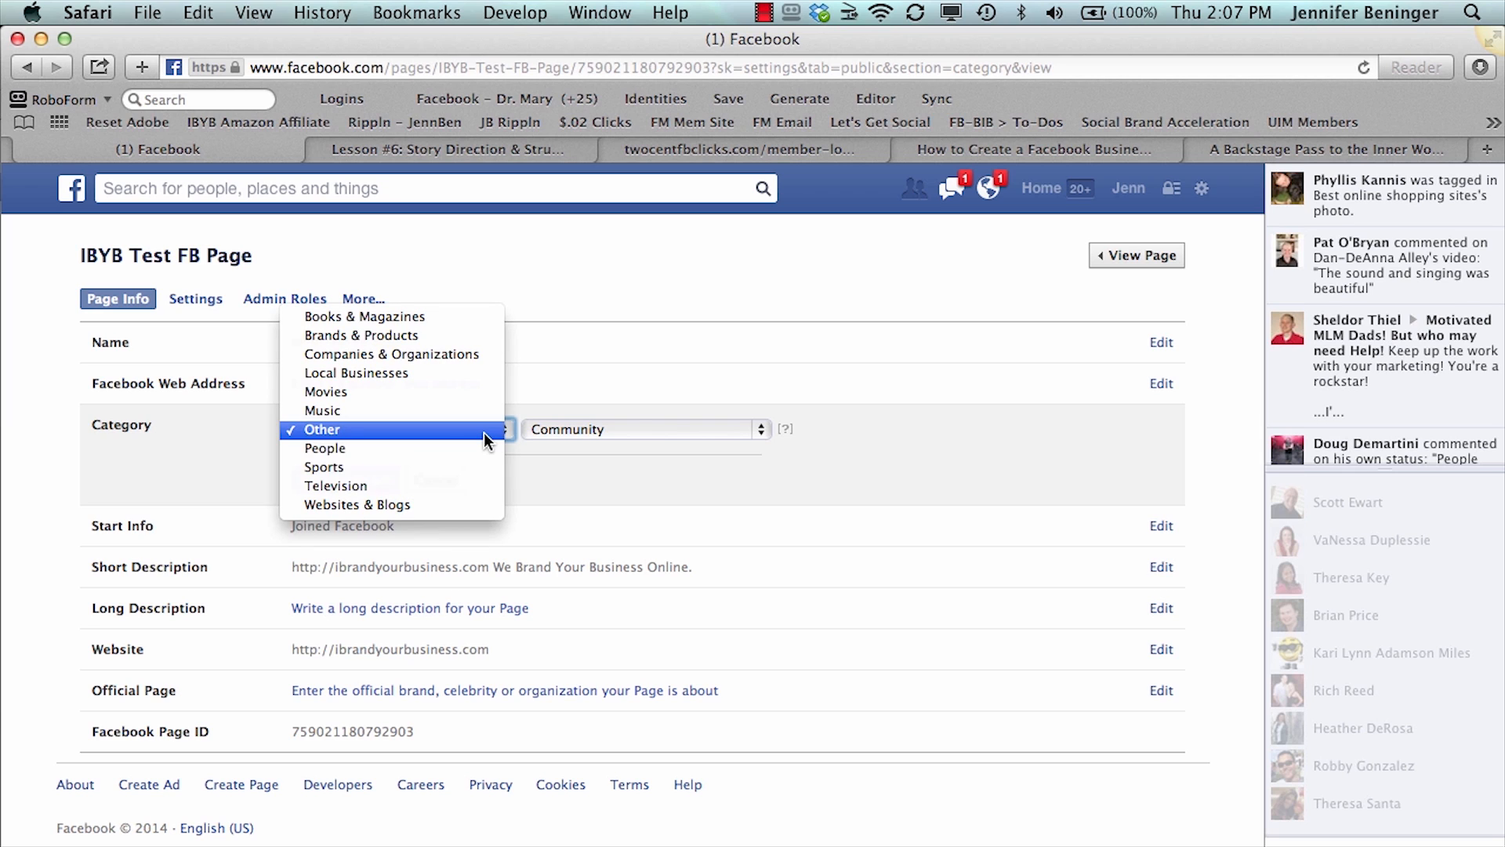
left_click(481, 448)
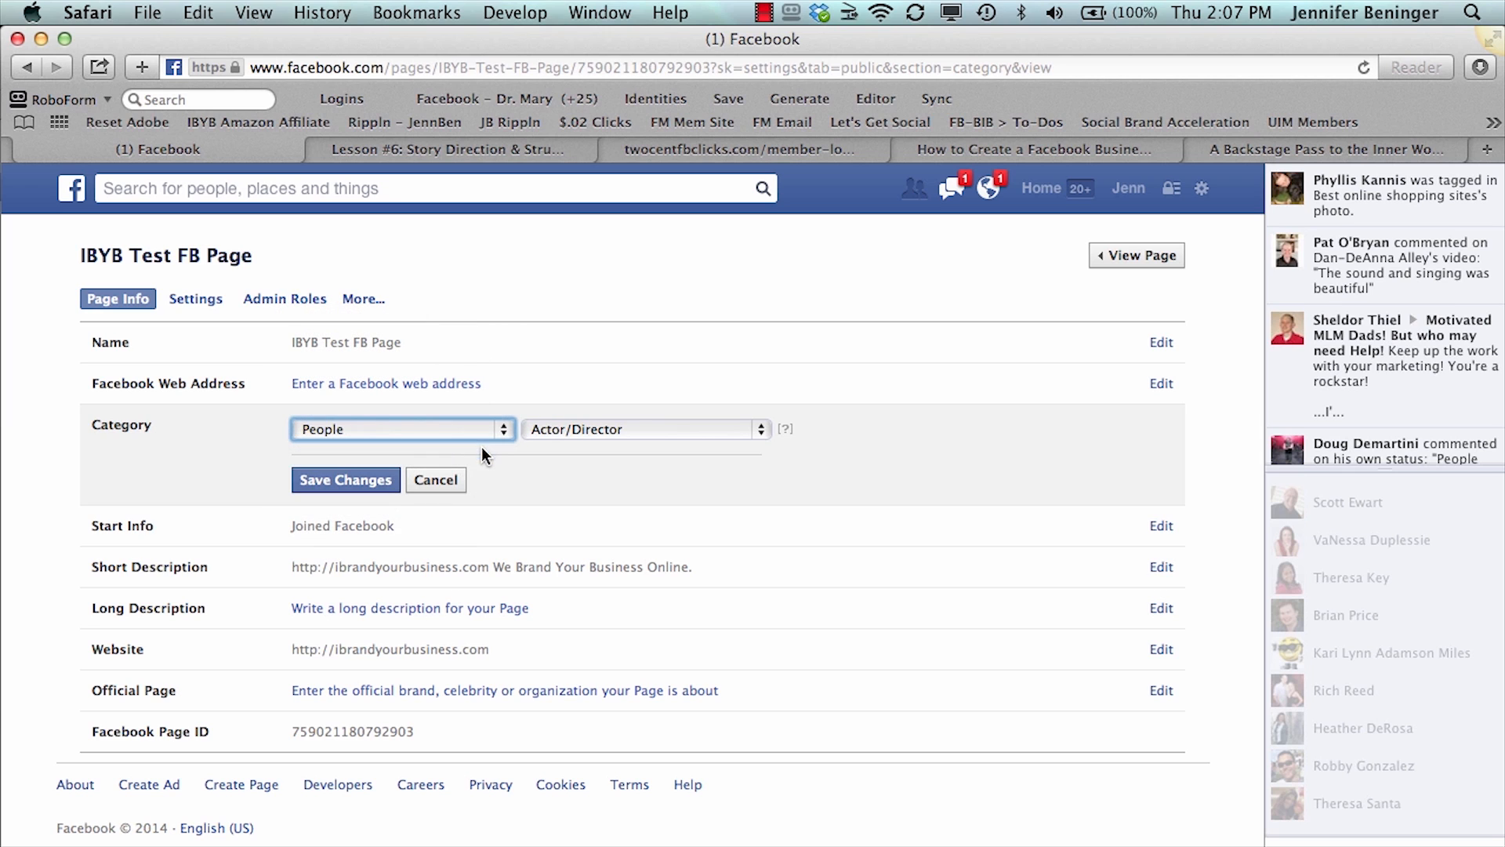
left_click(549, 433)
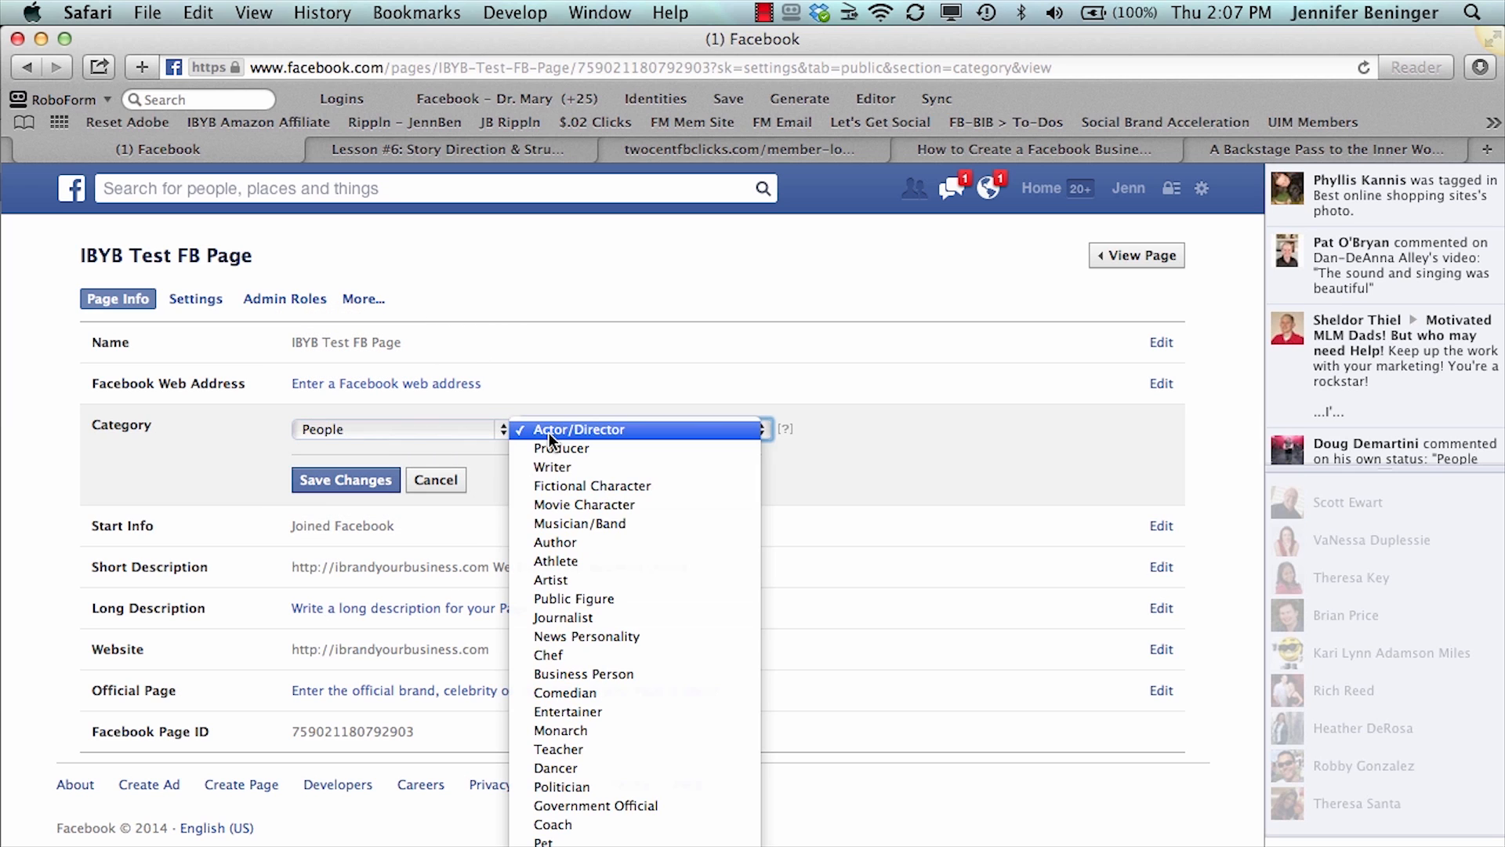
left_click(581, 674)
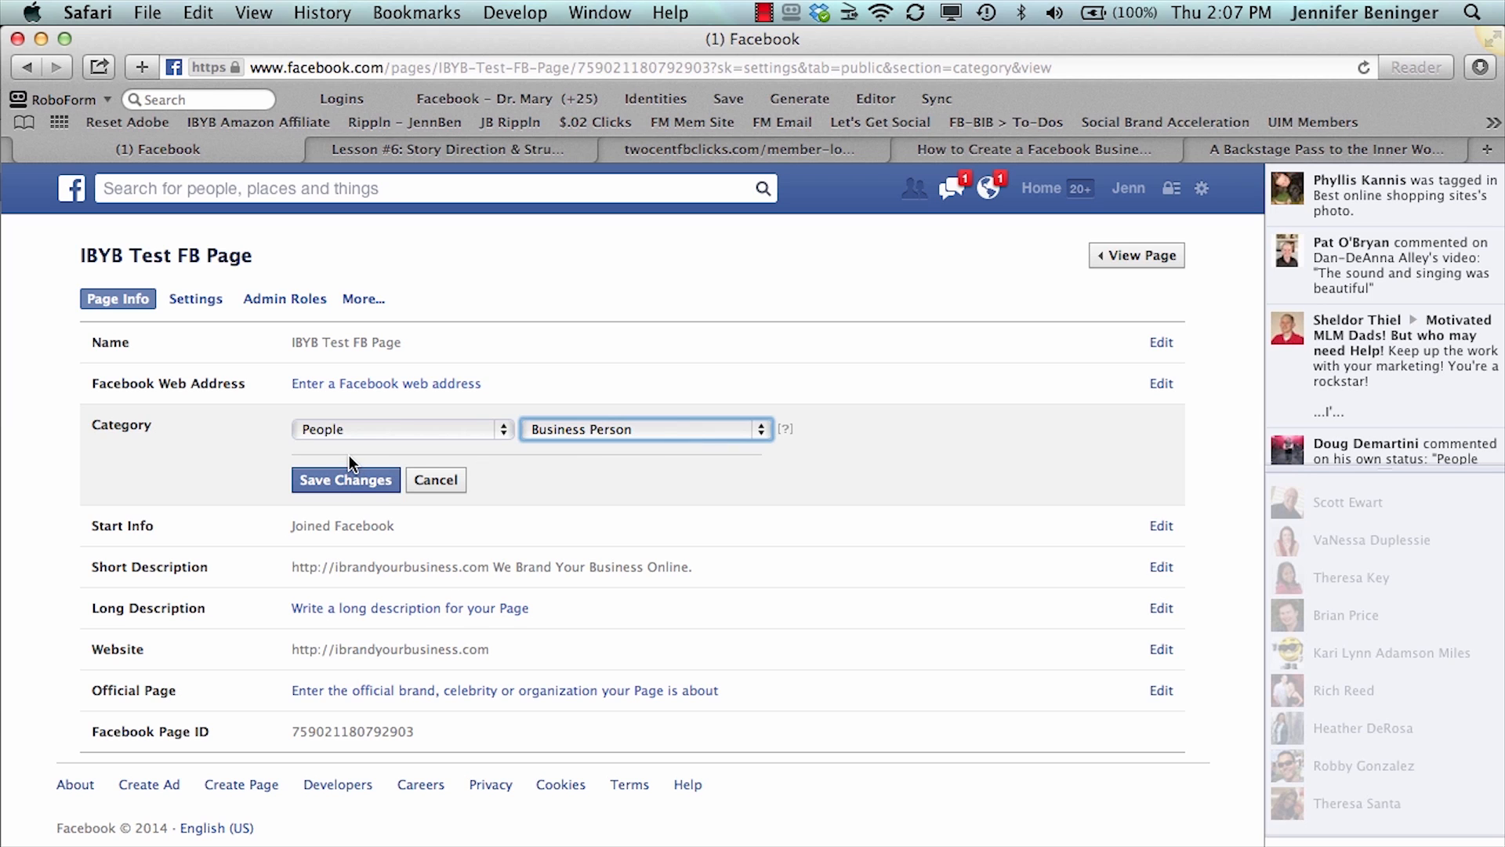
left_click(339, 479)
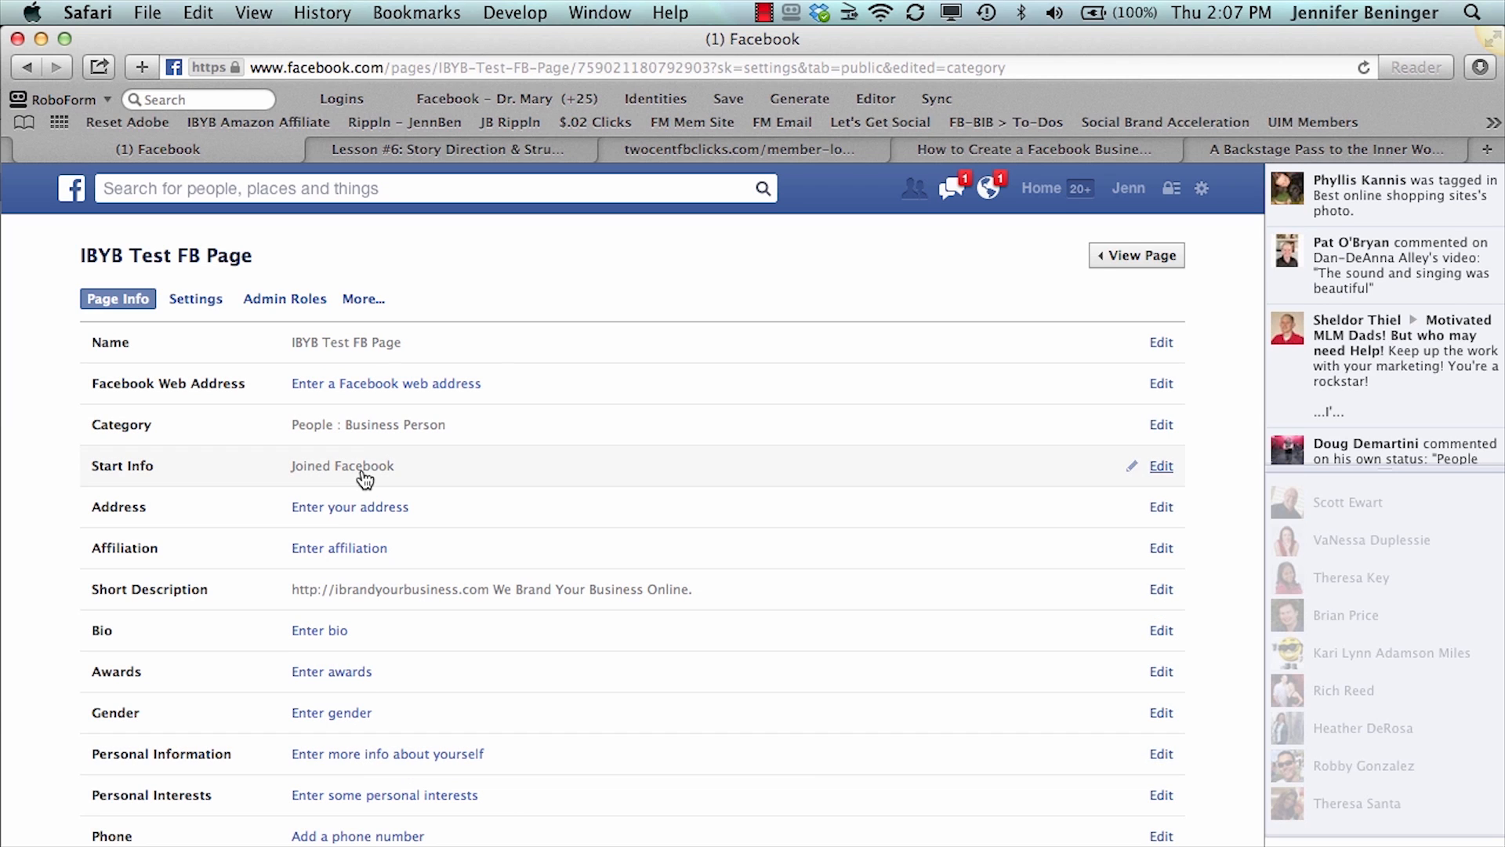
- Set the page's category to Local Businesses with the subcategory Book Store and save the change
left_click(364, 423)
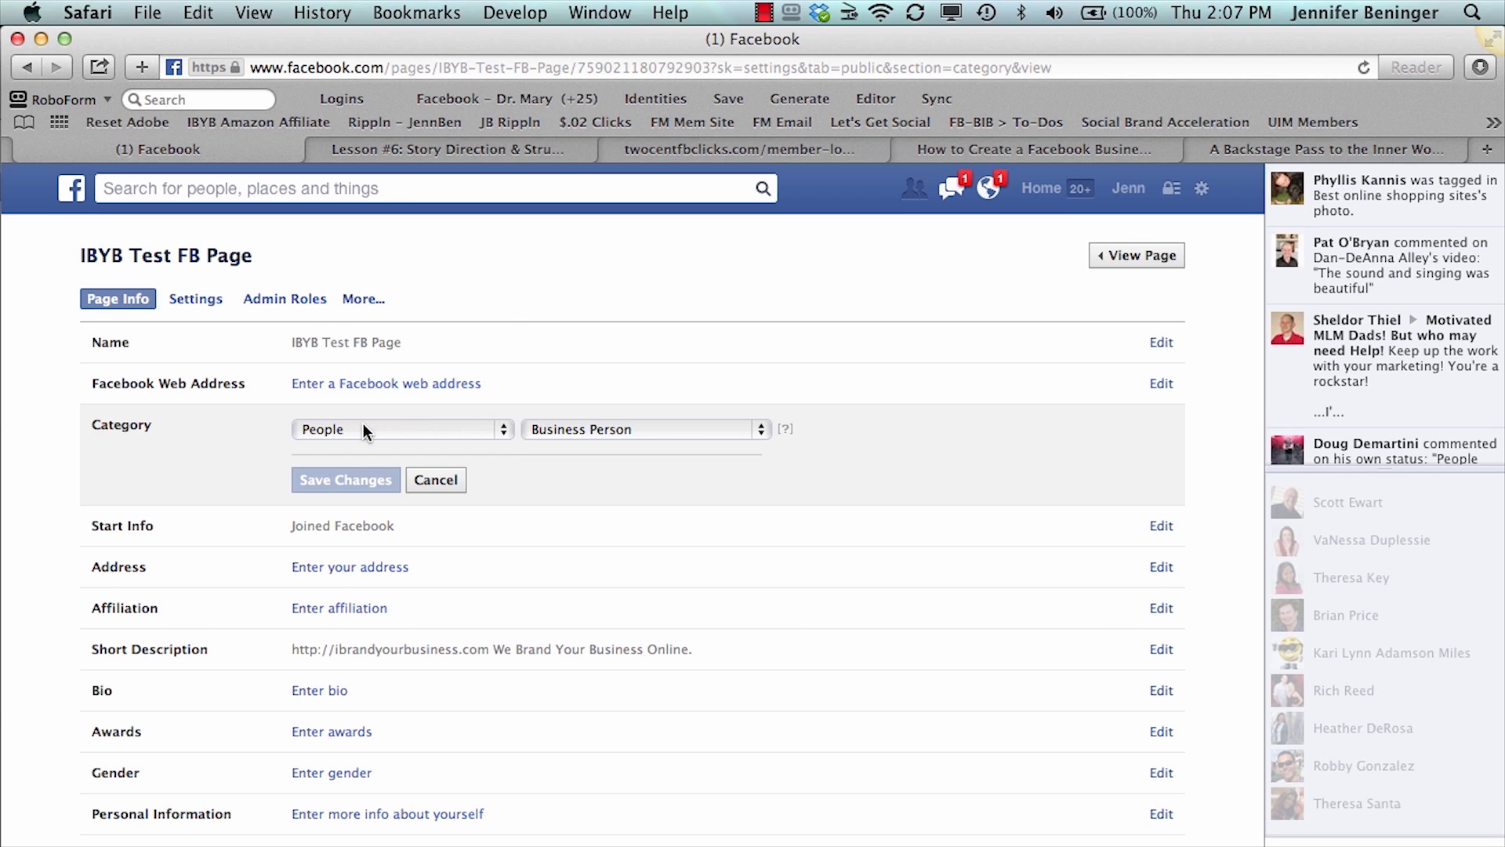
left_click(364, 427)
left_click(364, 355)
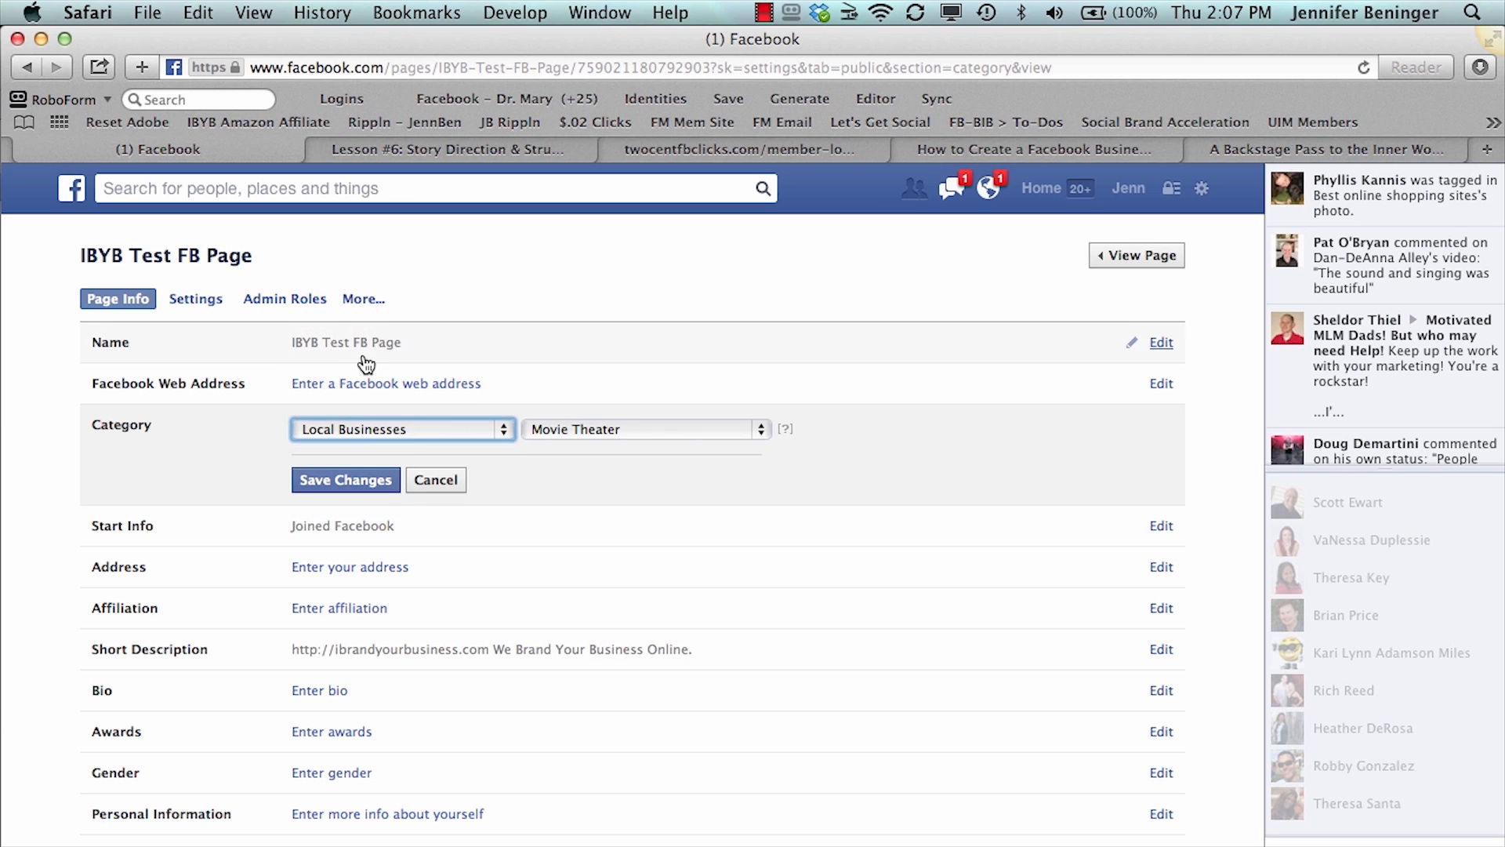
left_click(538, 431)
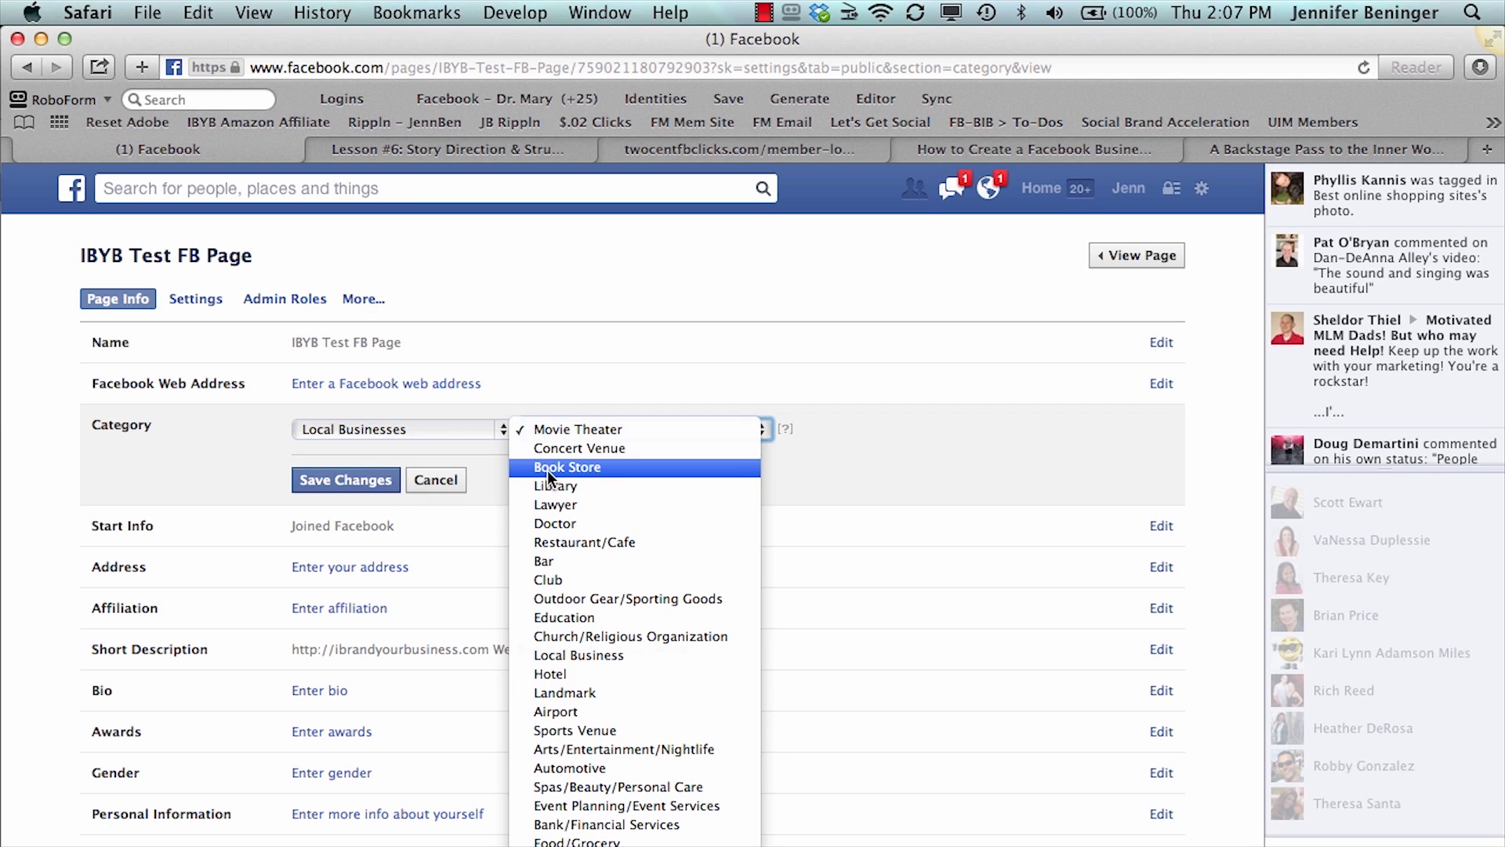
left_click(547, 467)
left_click(361, 475)
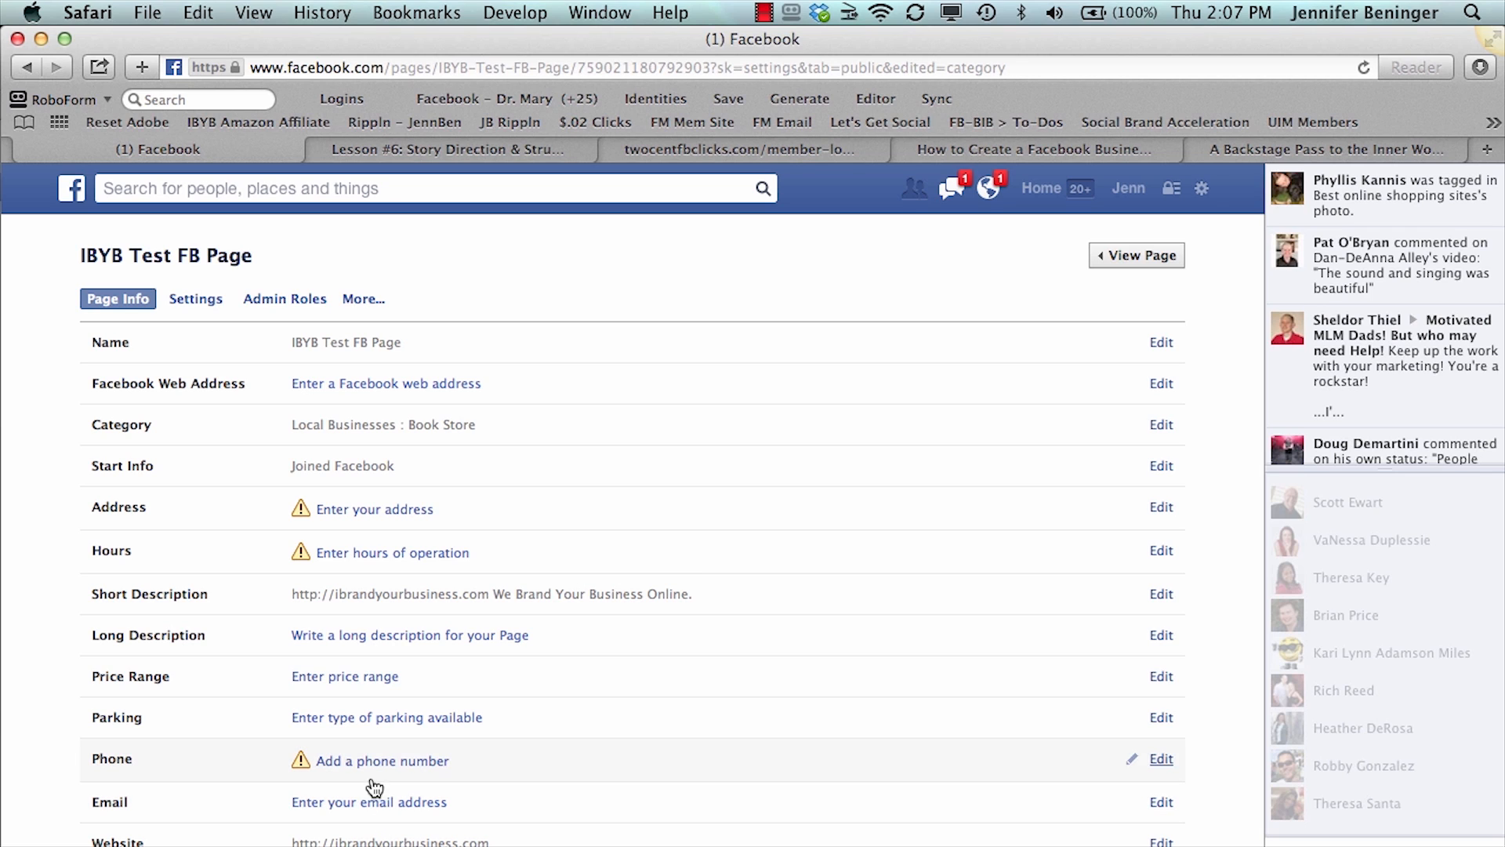
- Change the page's category back to People with the subcategory Business Person and save it
left_click(352, 426)
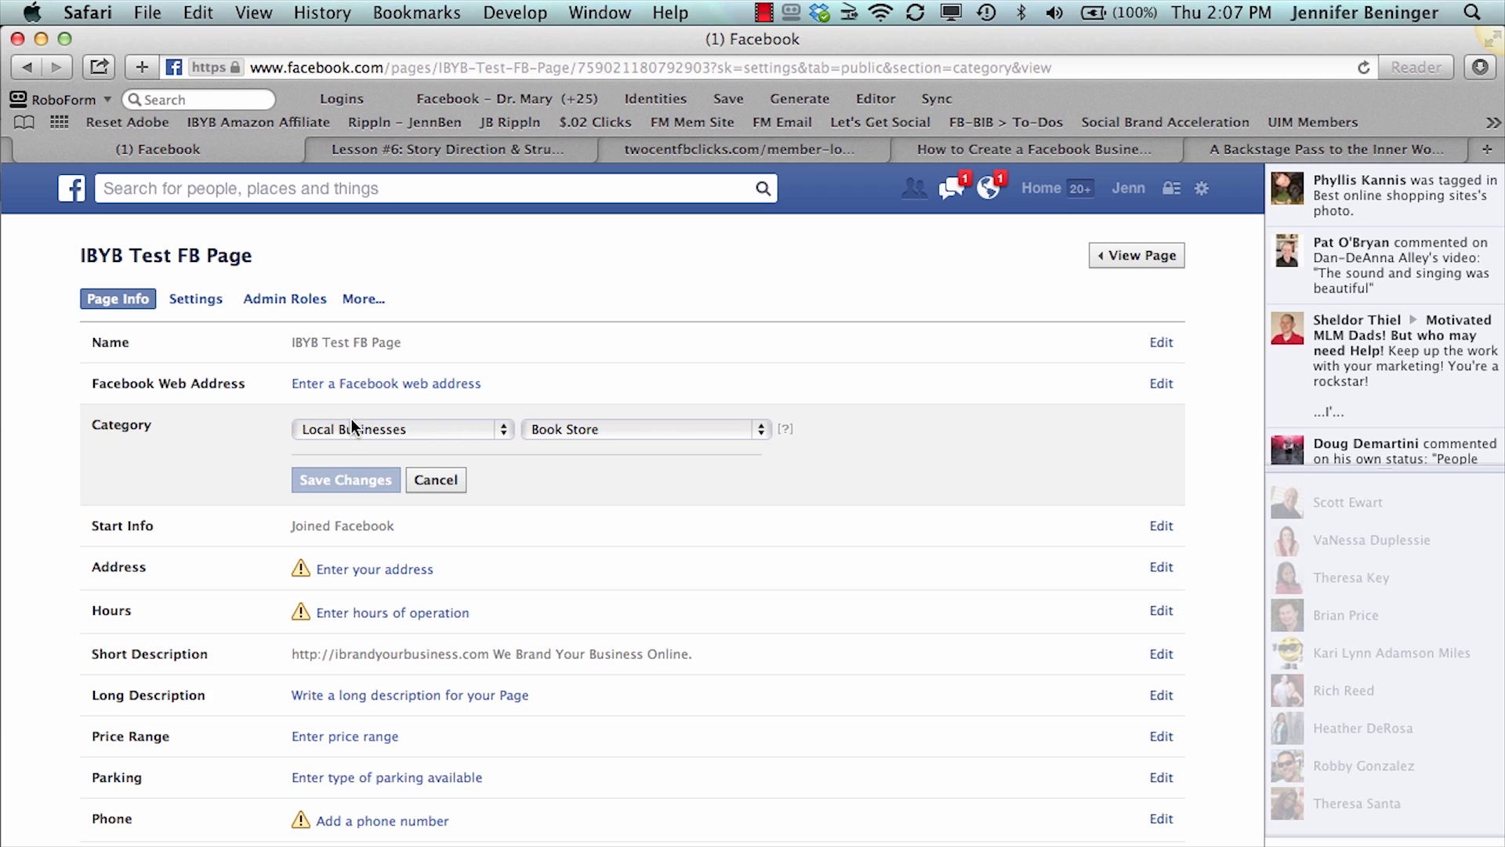
left_click(353, 429)
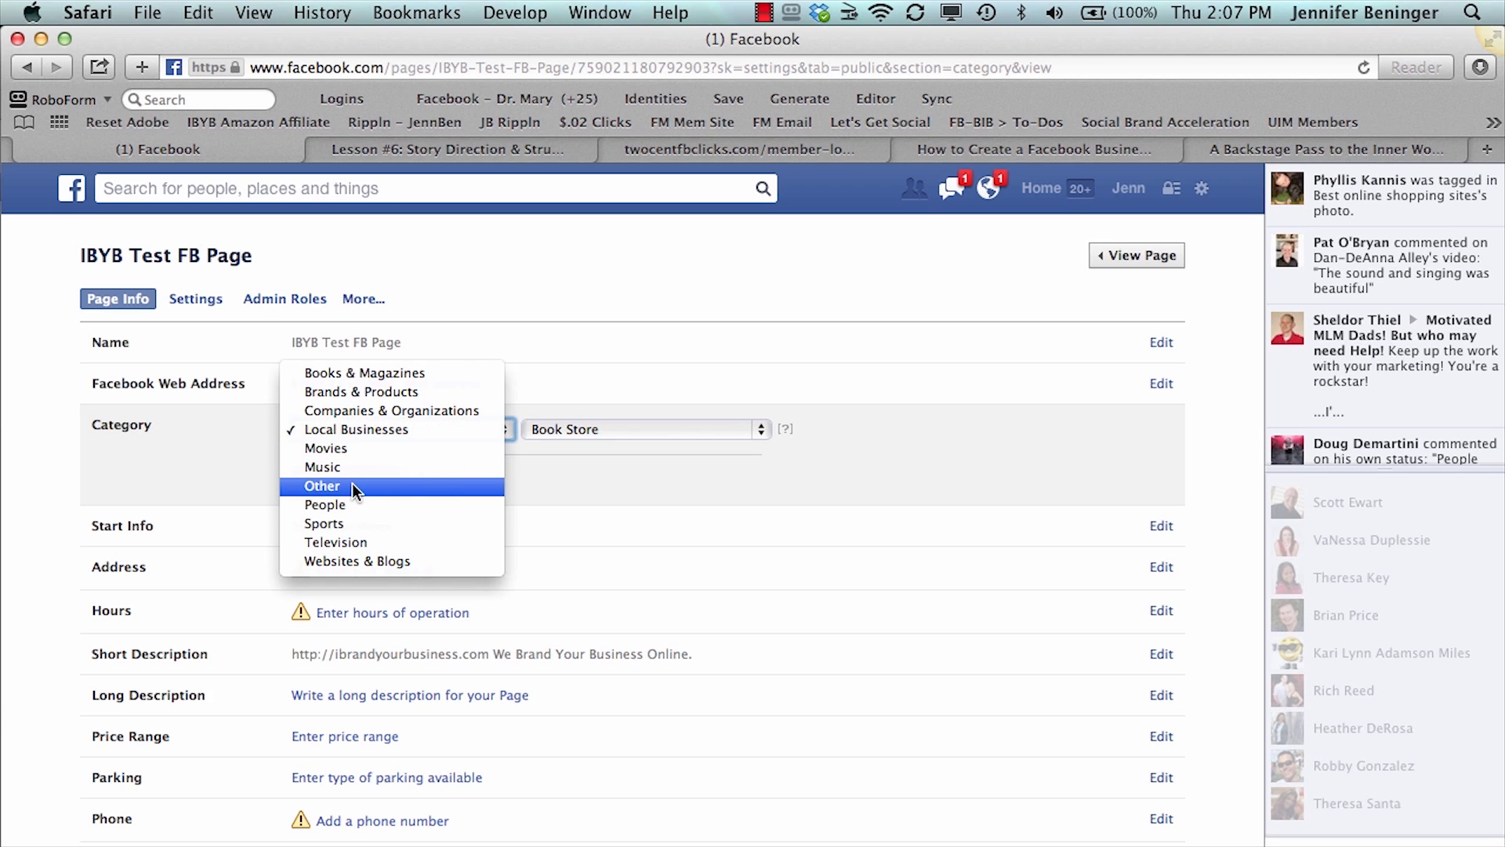
left_click(351, 505)
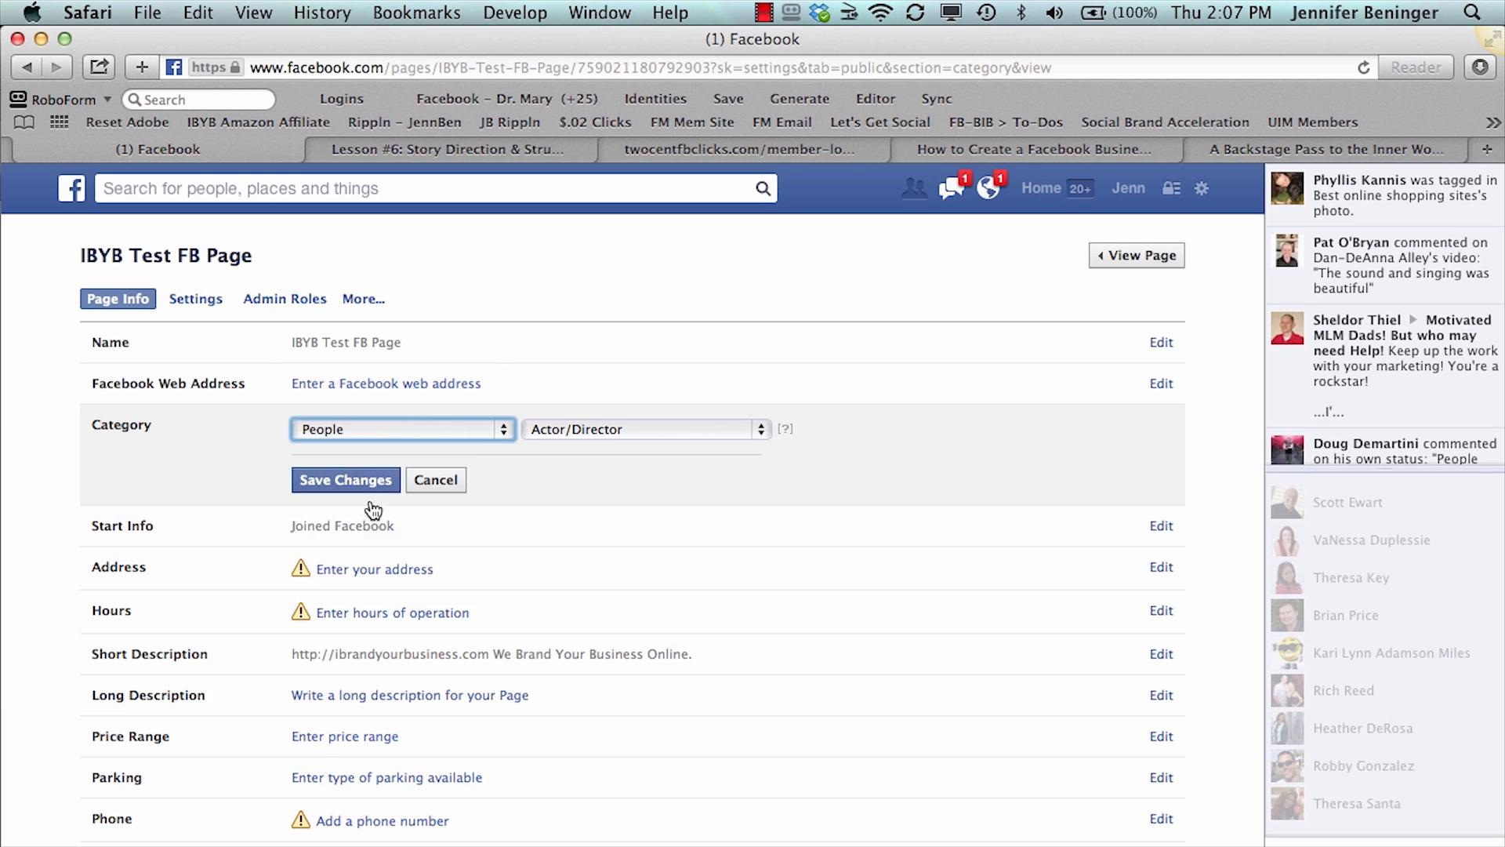
left_click(571, 434)
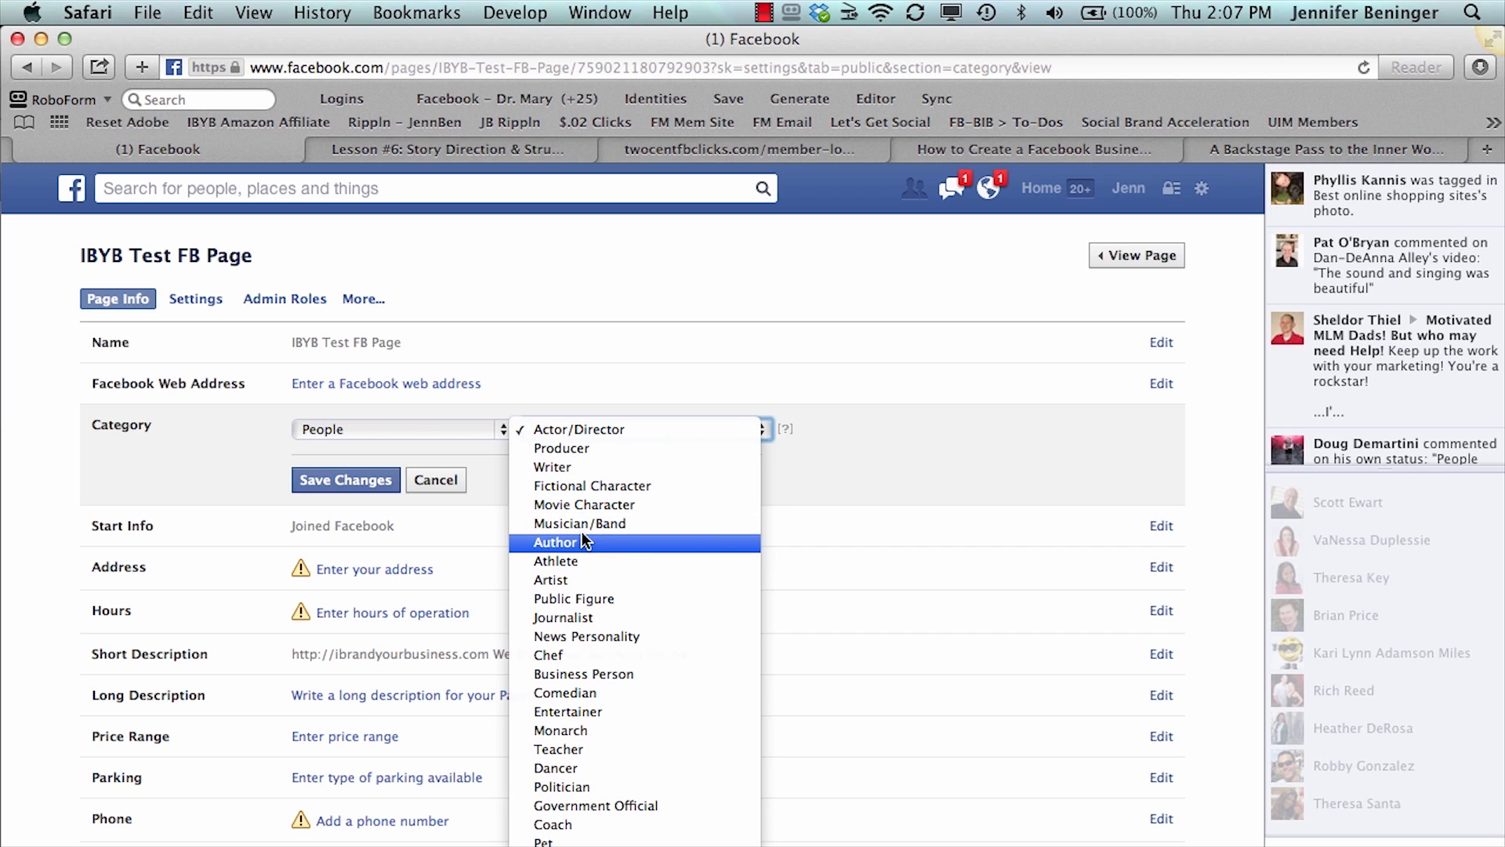
left_click(586, 676)
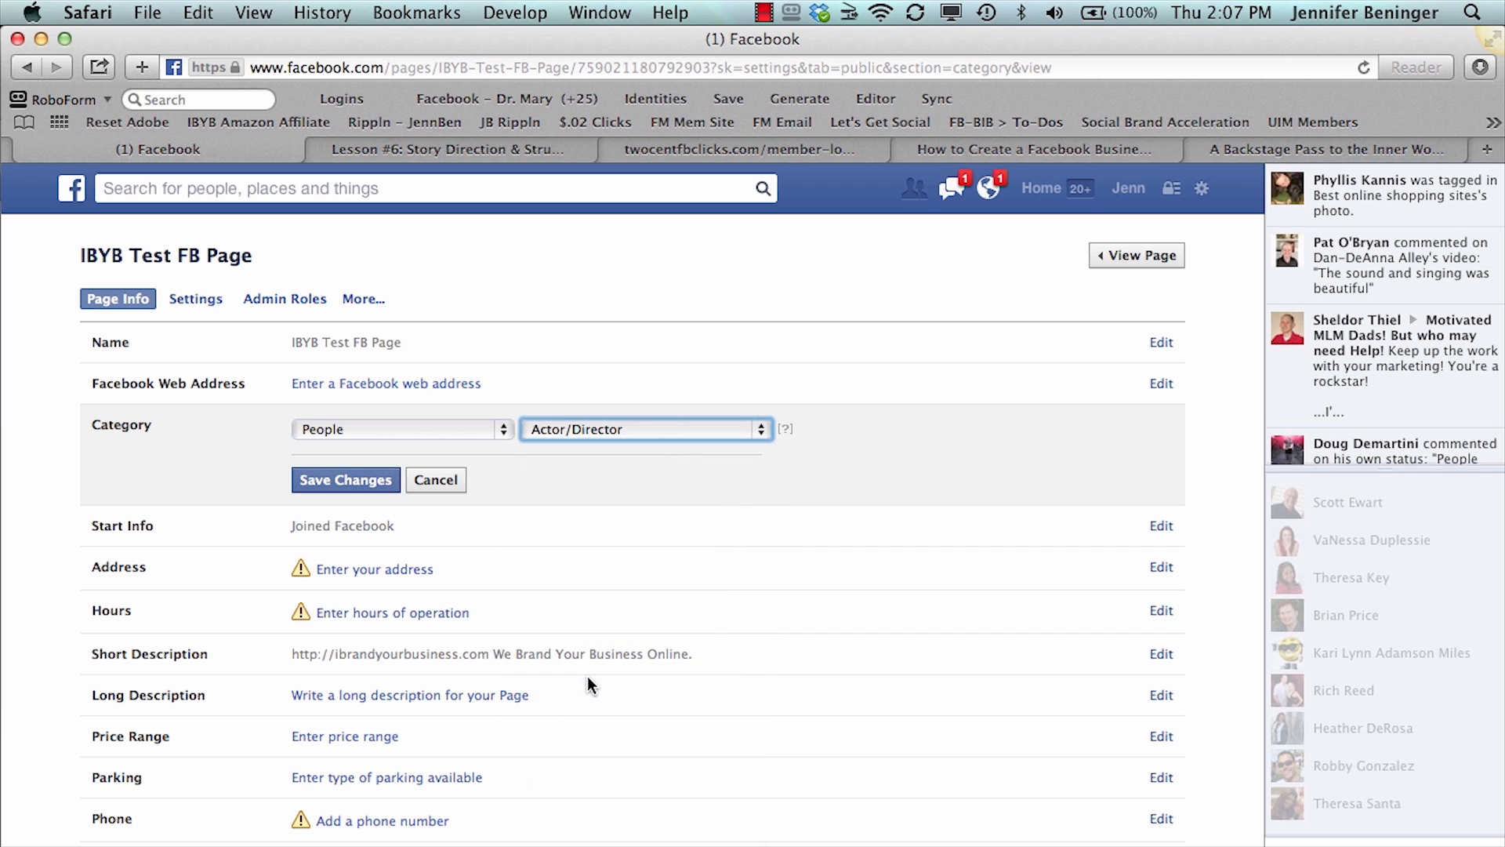
left_click(359, 480)
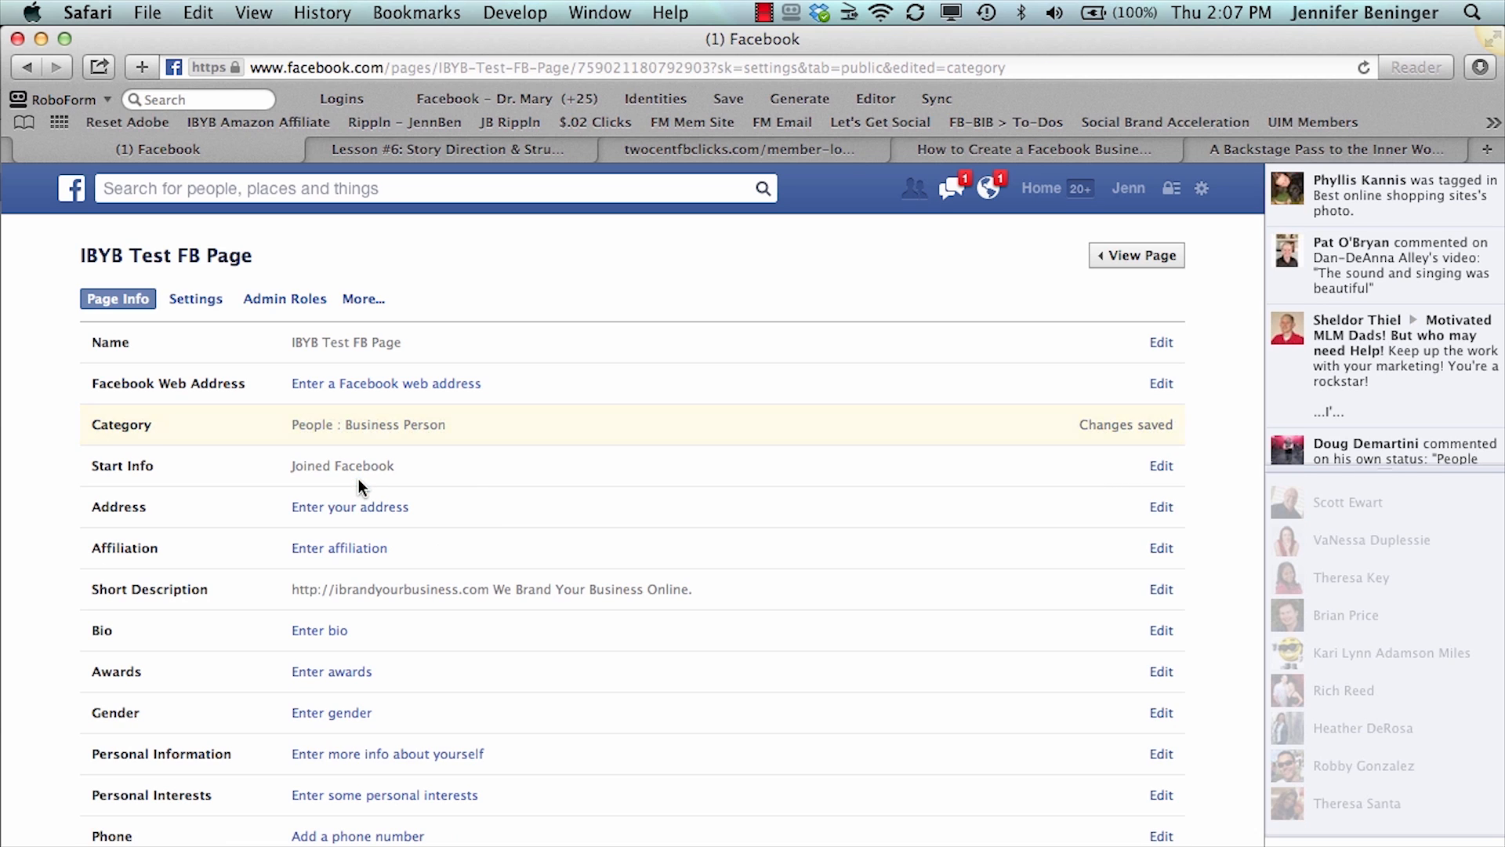
- View the start type choices for the page's start info and leave without saving
left_click(343, 469)
left_click(342, 468)
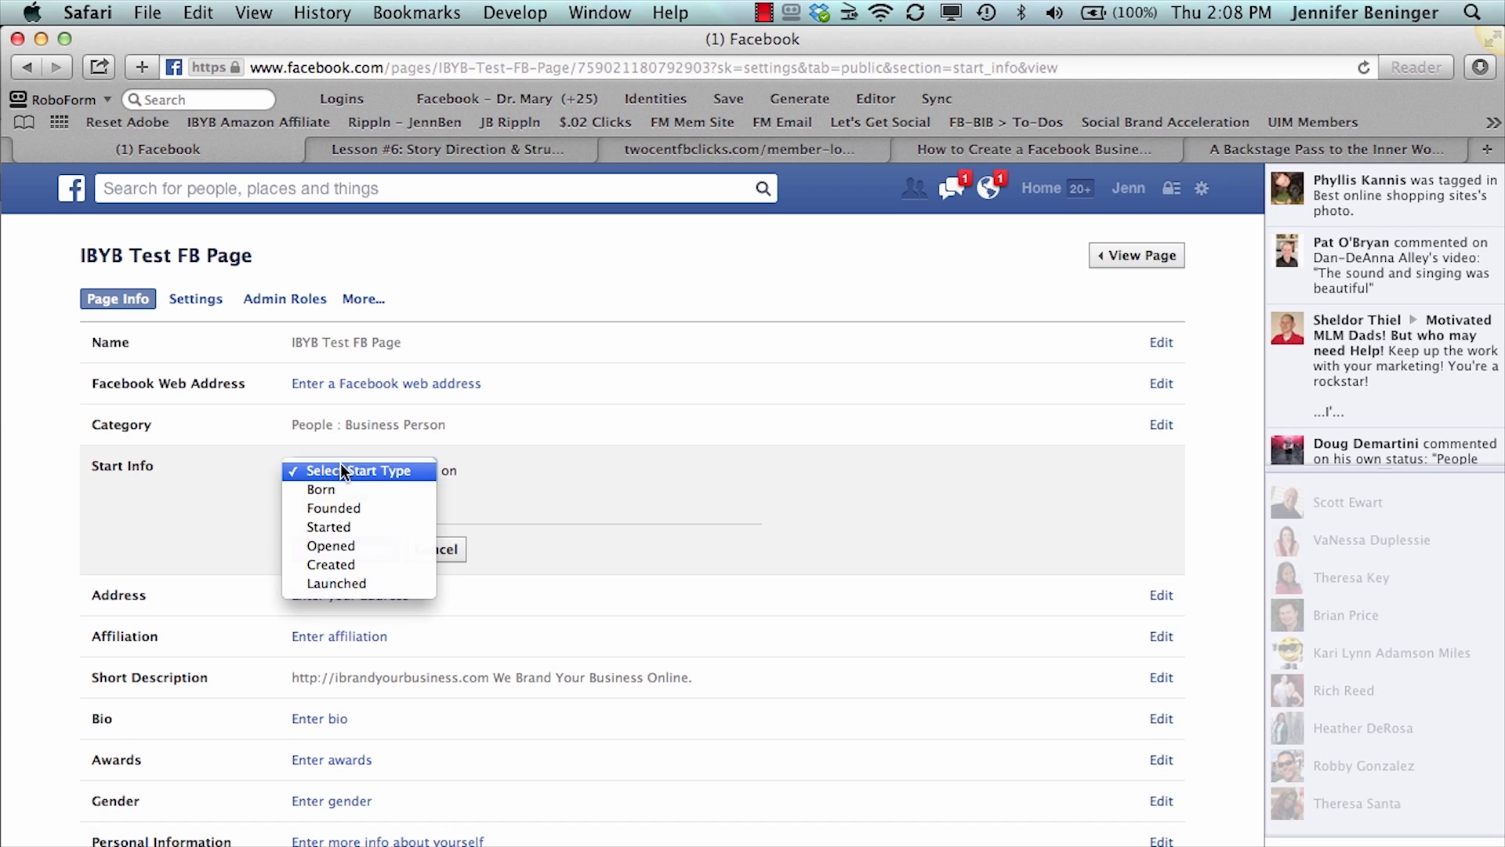
left_click(239, 492)
left_click(437, 548)
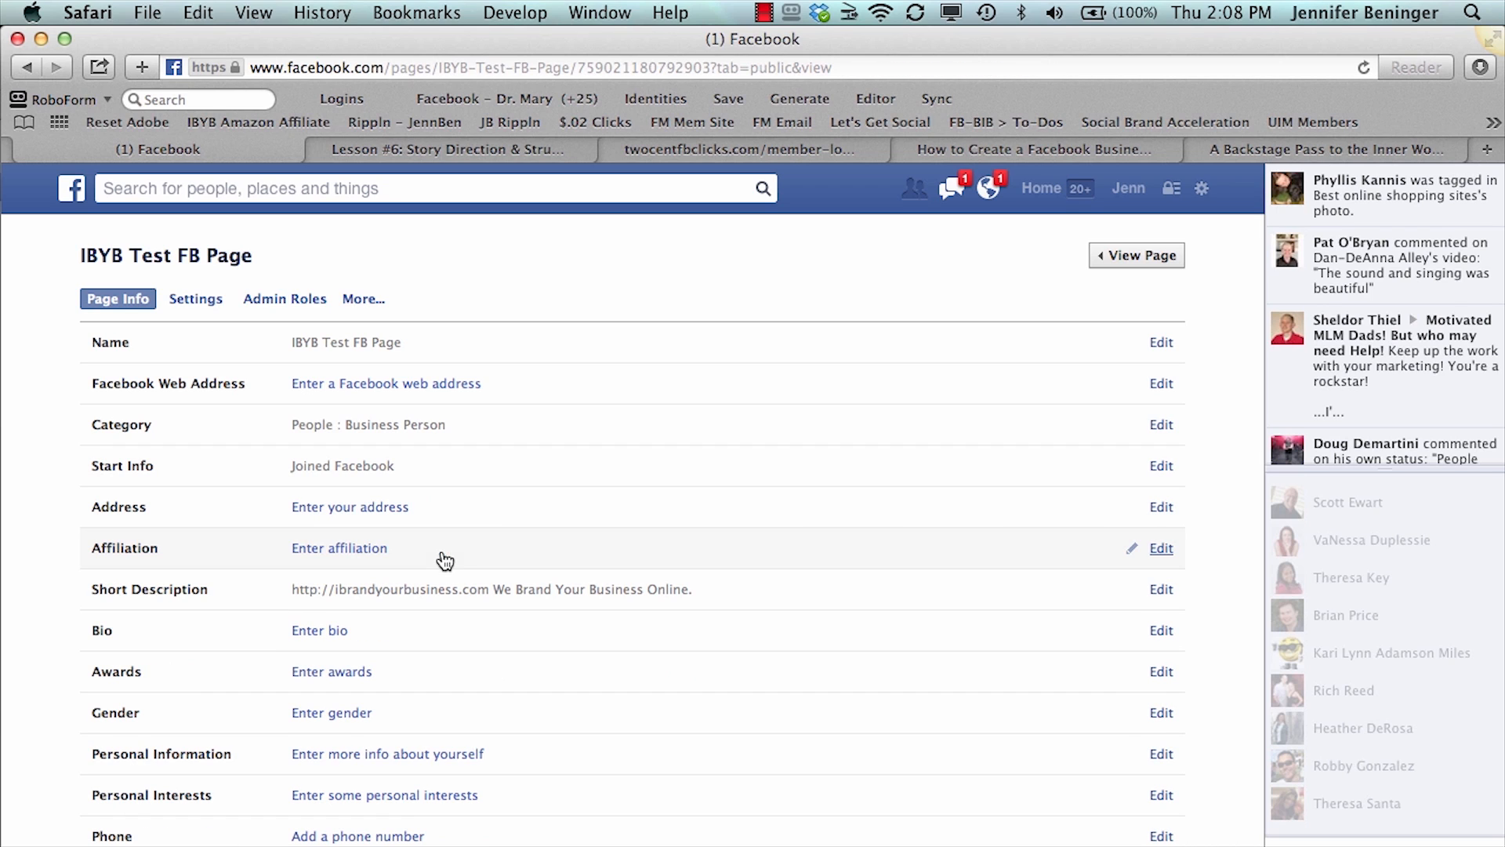
- Set the page's address to No physical street address and save the change
left_click(388, 513)
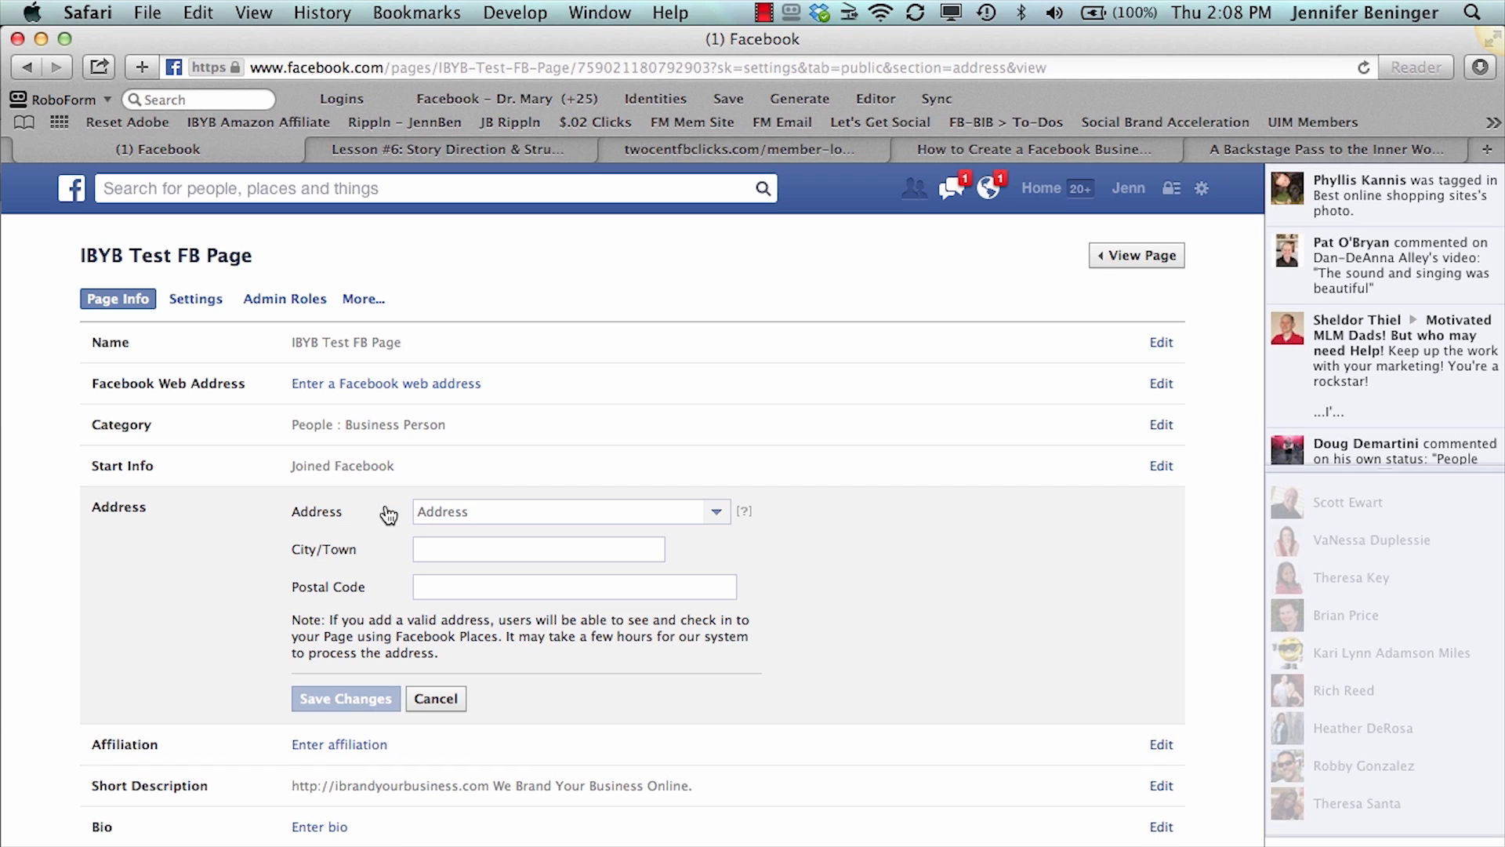
left_click(716, 514)
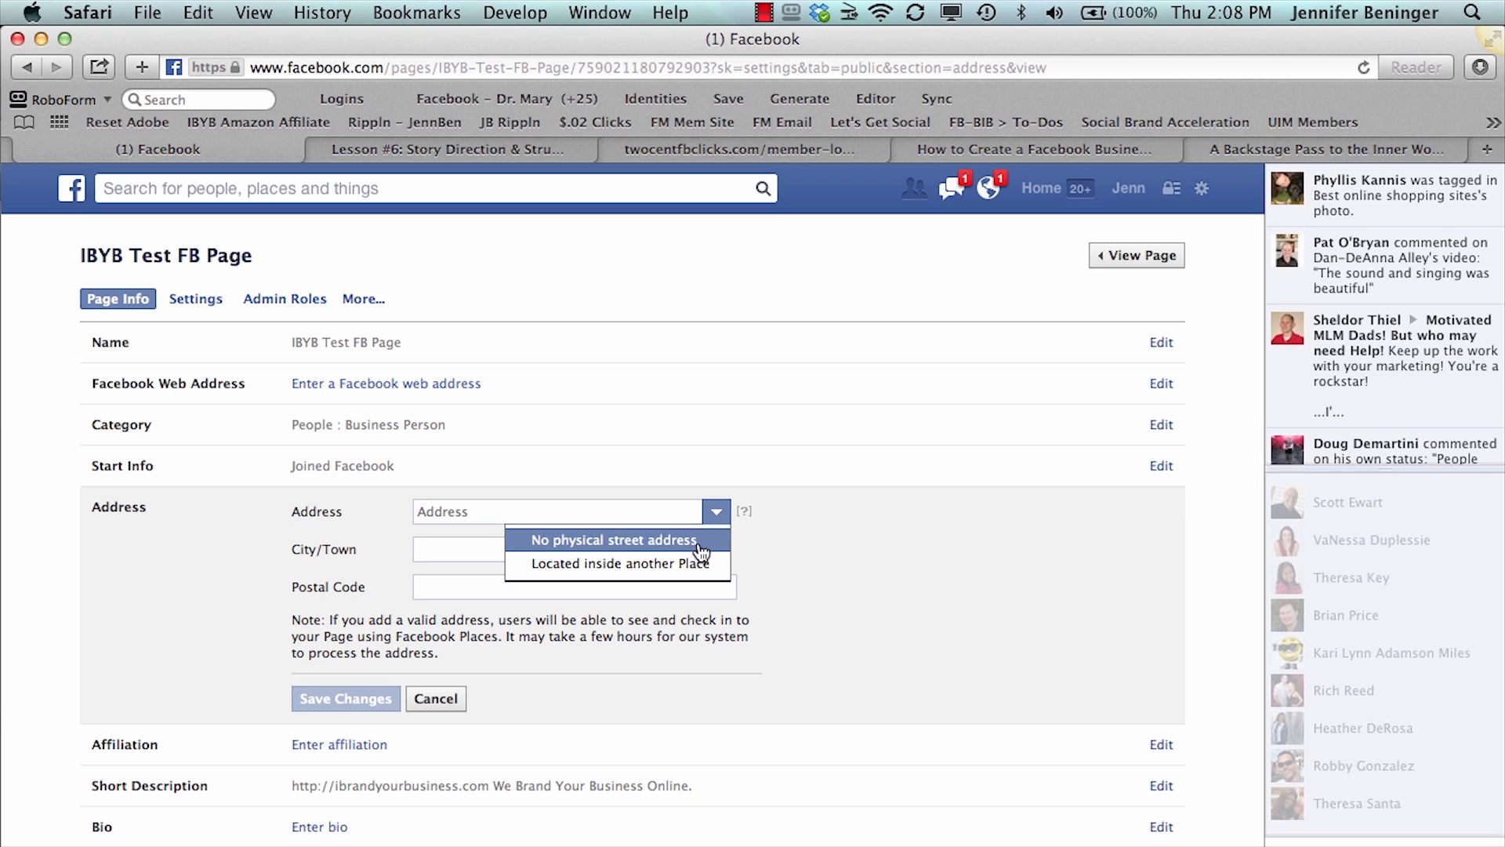
left_click(685, 540)
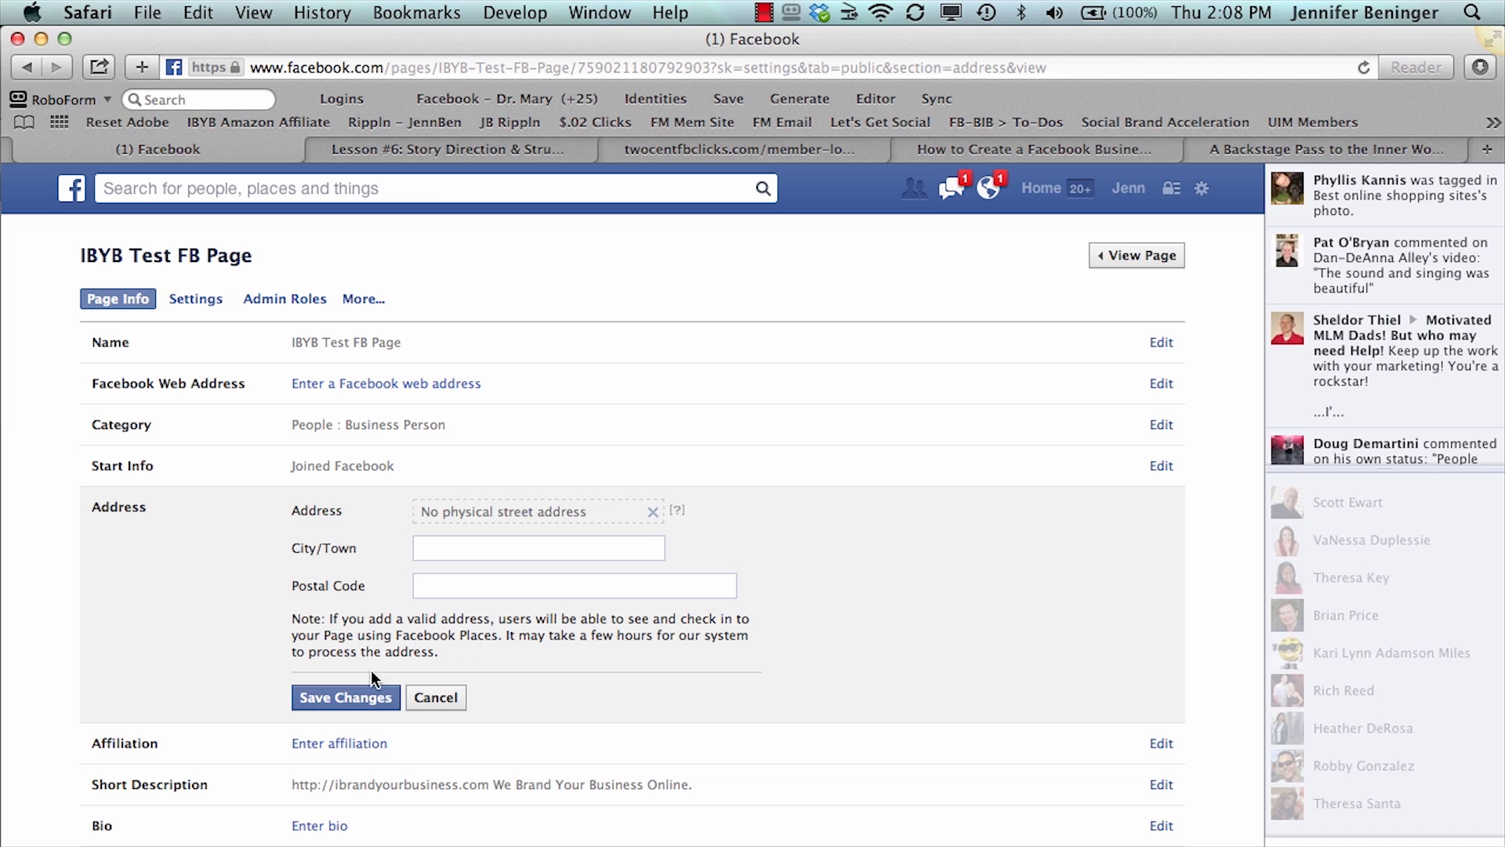
left_click(370, 696)
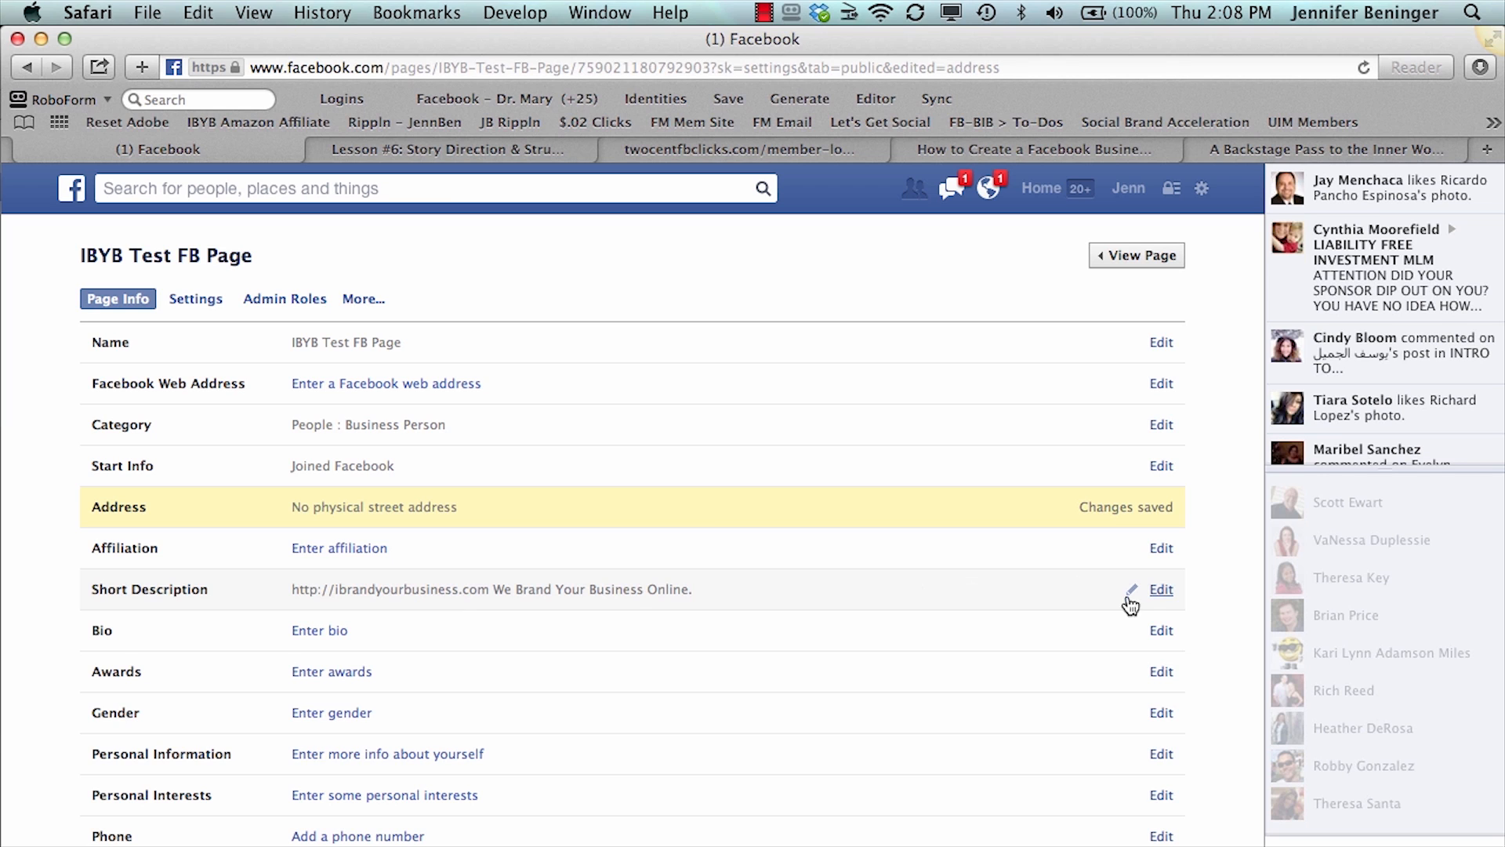
- Set the gender in the page info to Female and save the change
scroll(755, 674, "down", 4)
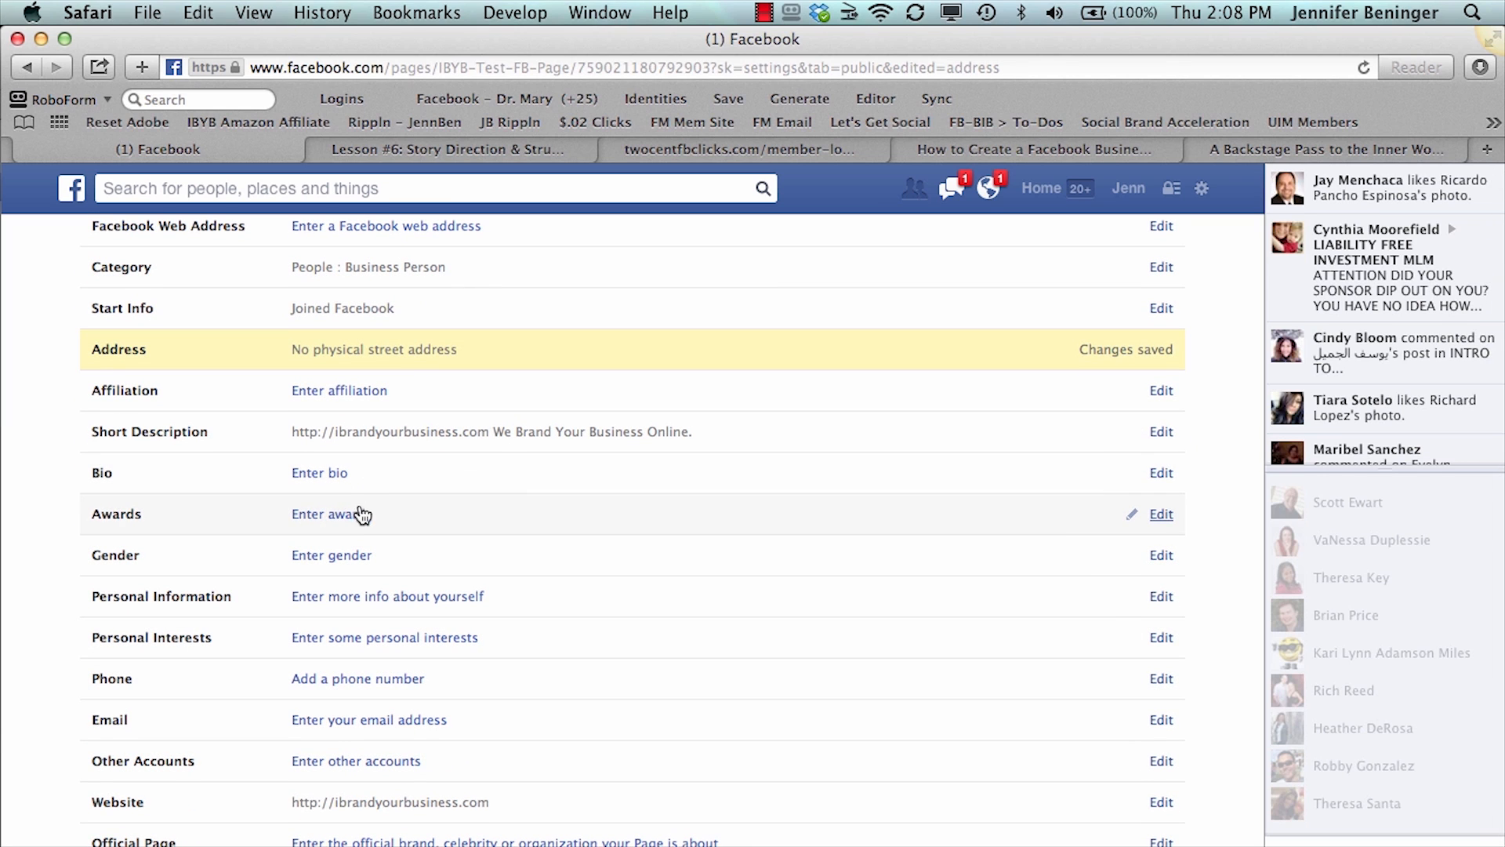
left_click(355, 558)
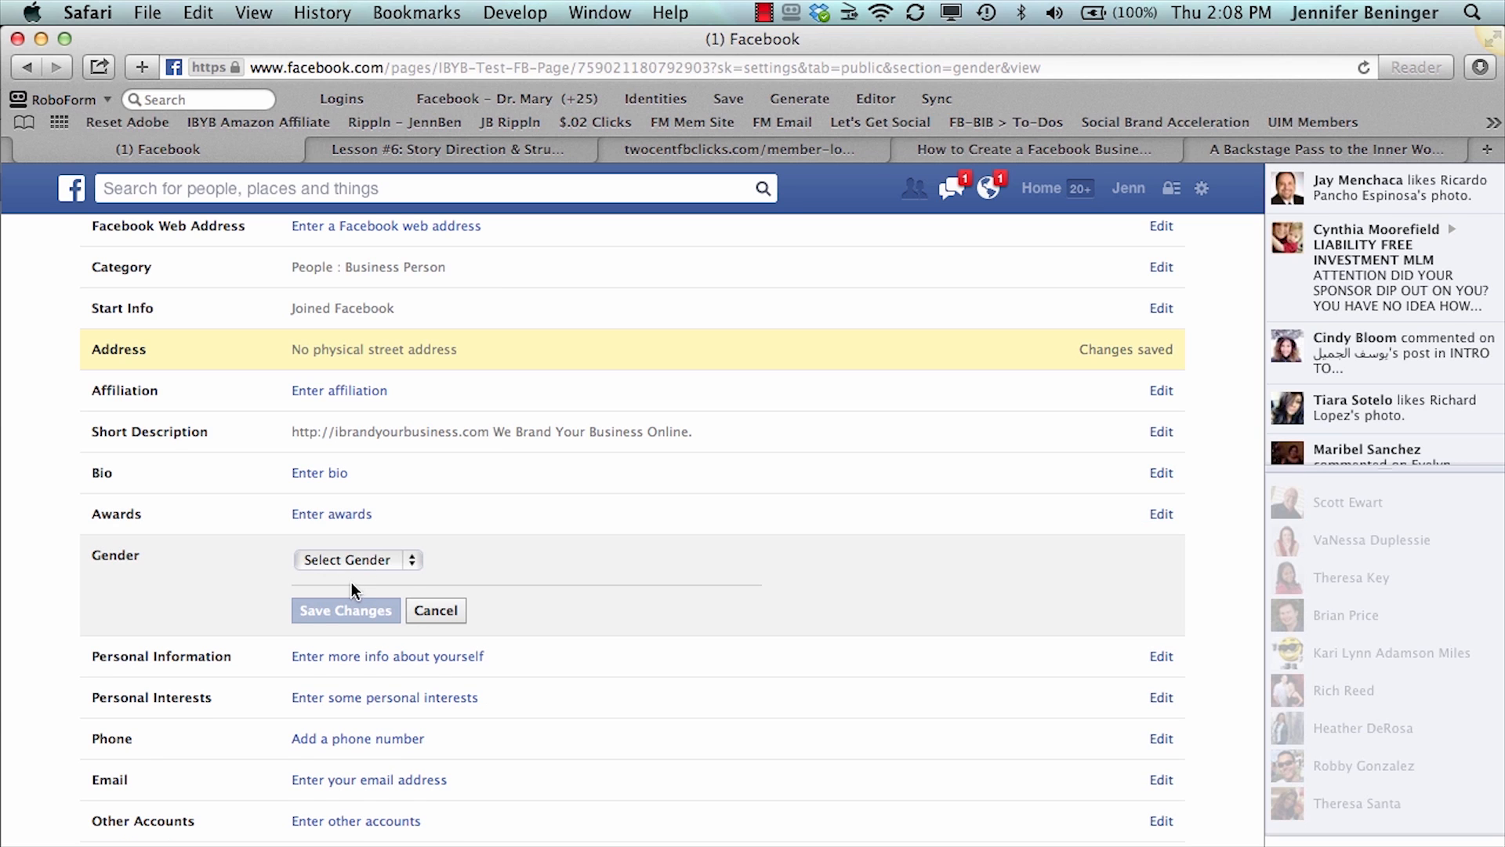
left_click(351, 565)
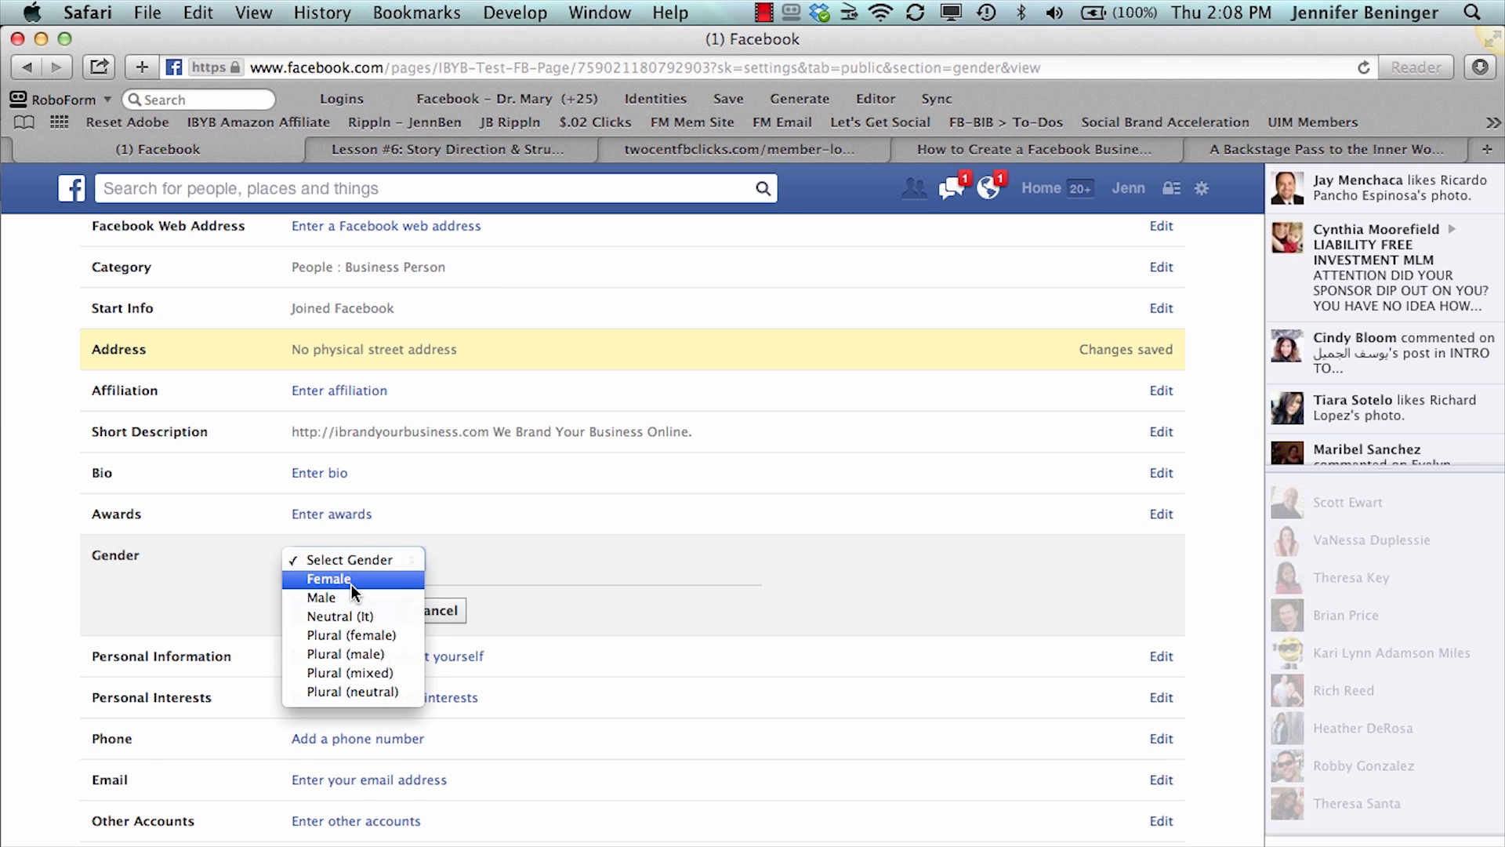
left_click(352, 581)
left_click(347, 610)
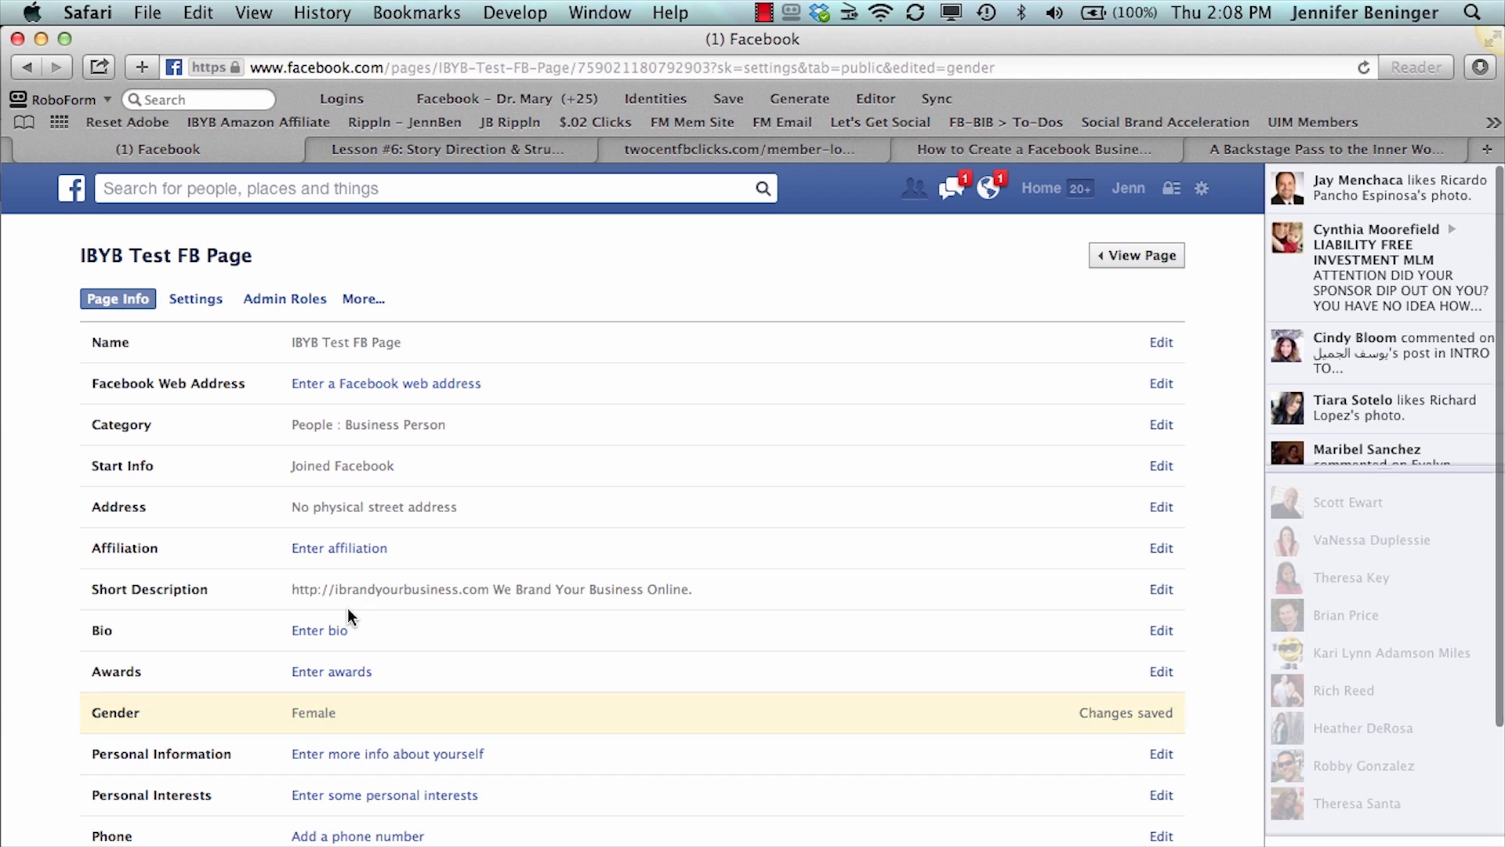
- Look over the remaining page info fields and examine the options in the page's settings
scroll(361, 662, "down", 2)
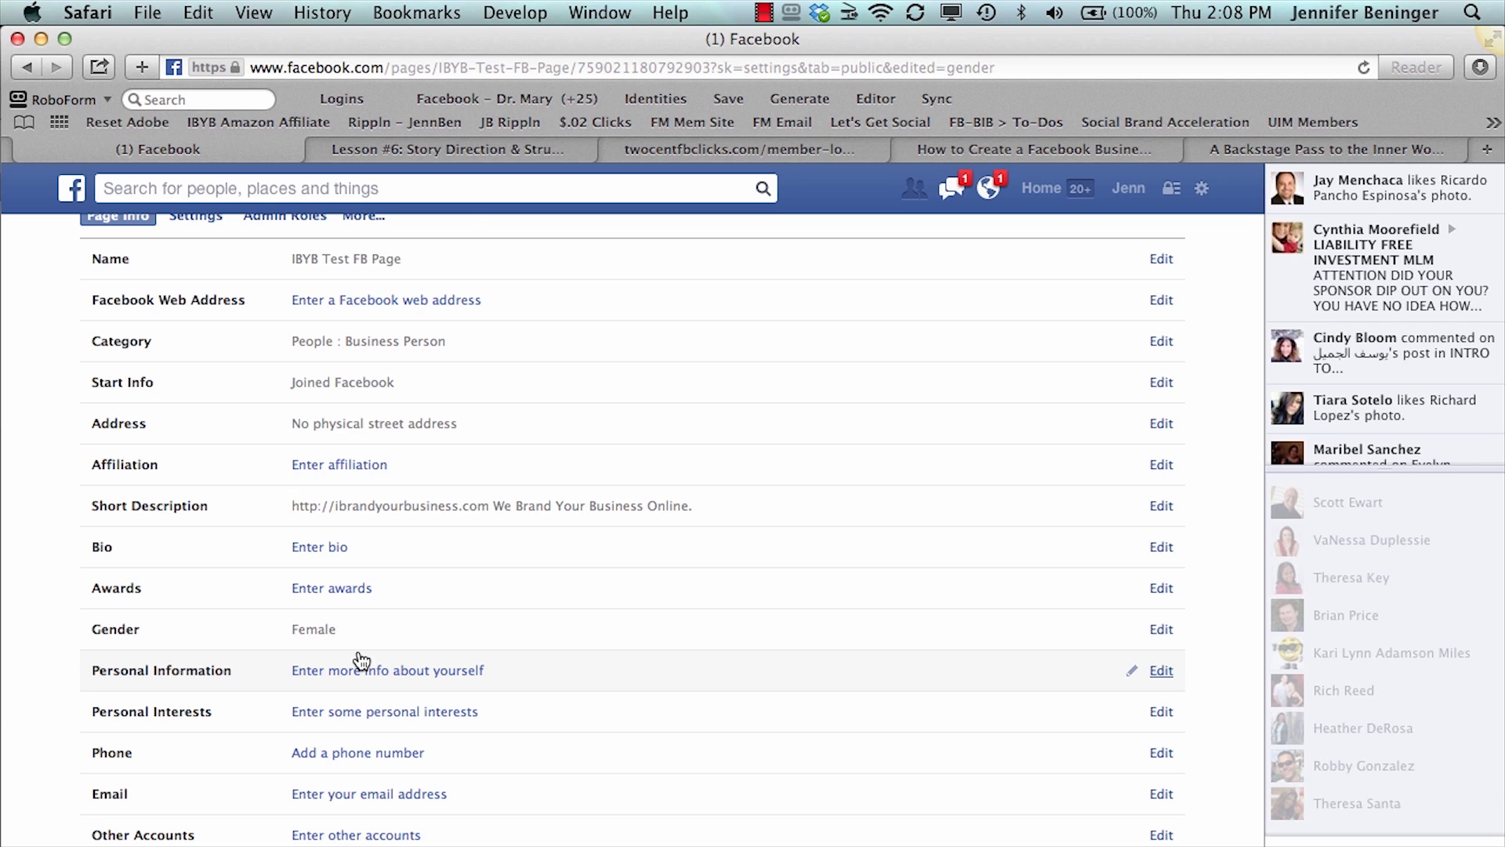
scroll(360, 661, "down", 2)
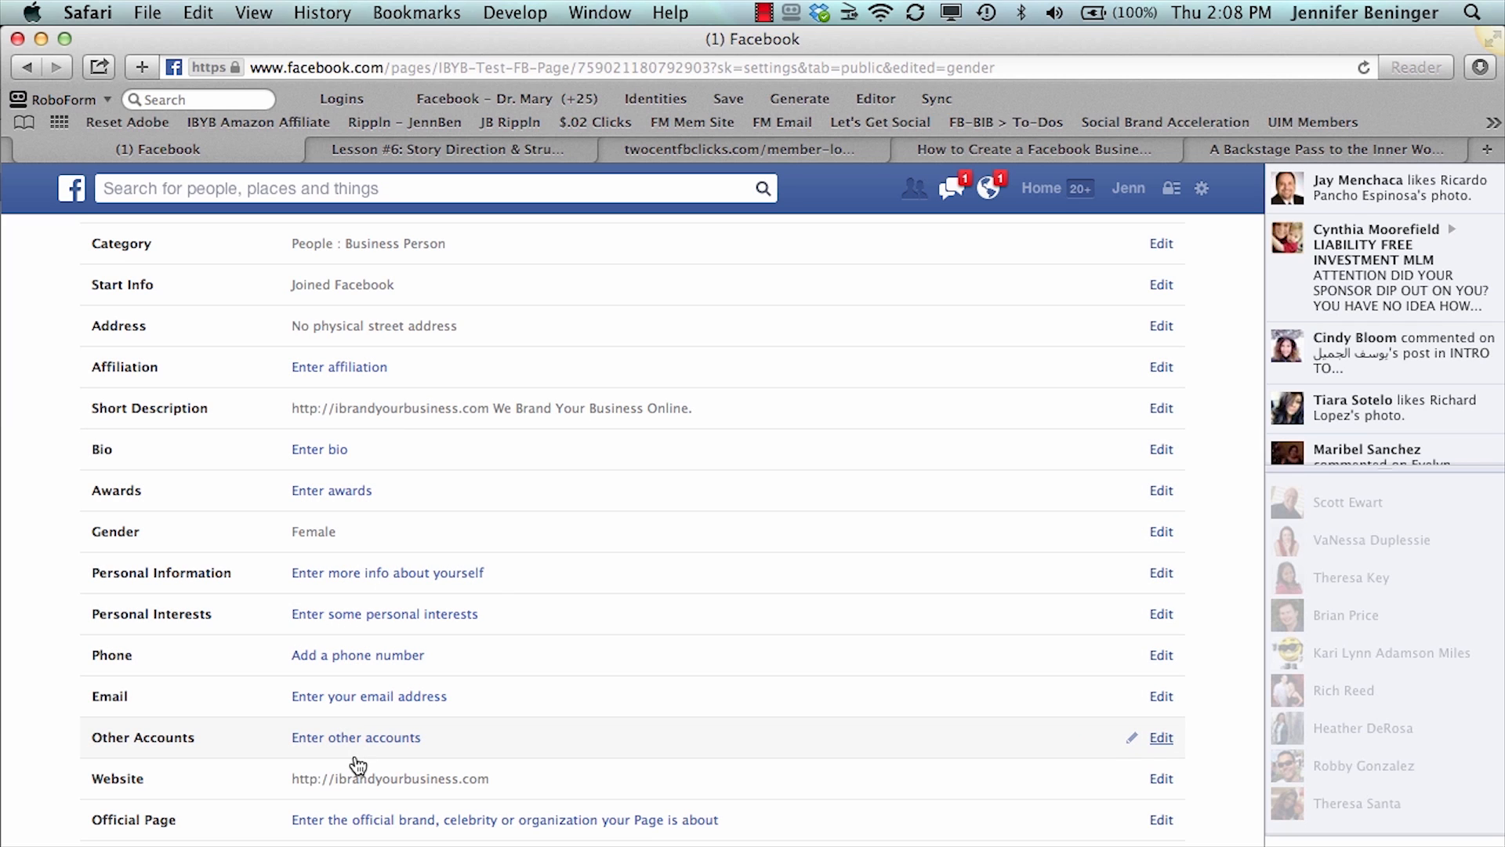
scroll(358, 765, "down", 2)
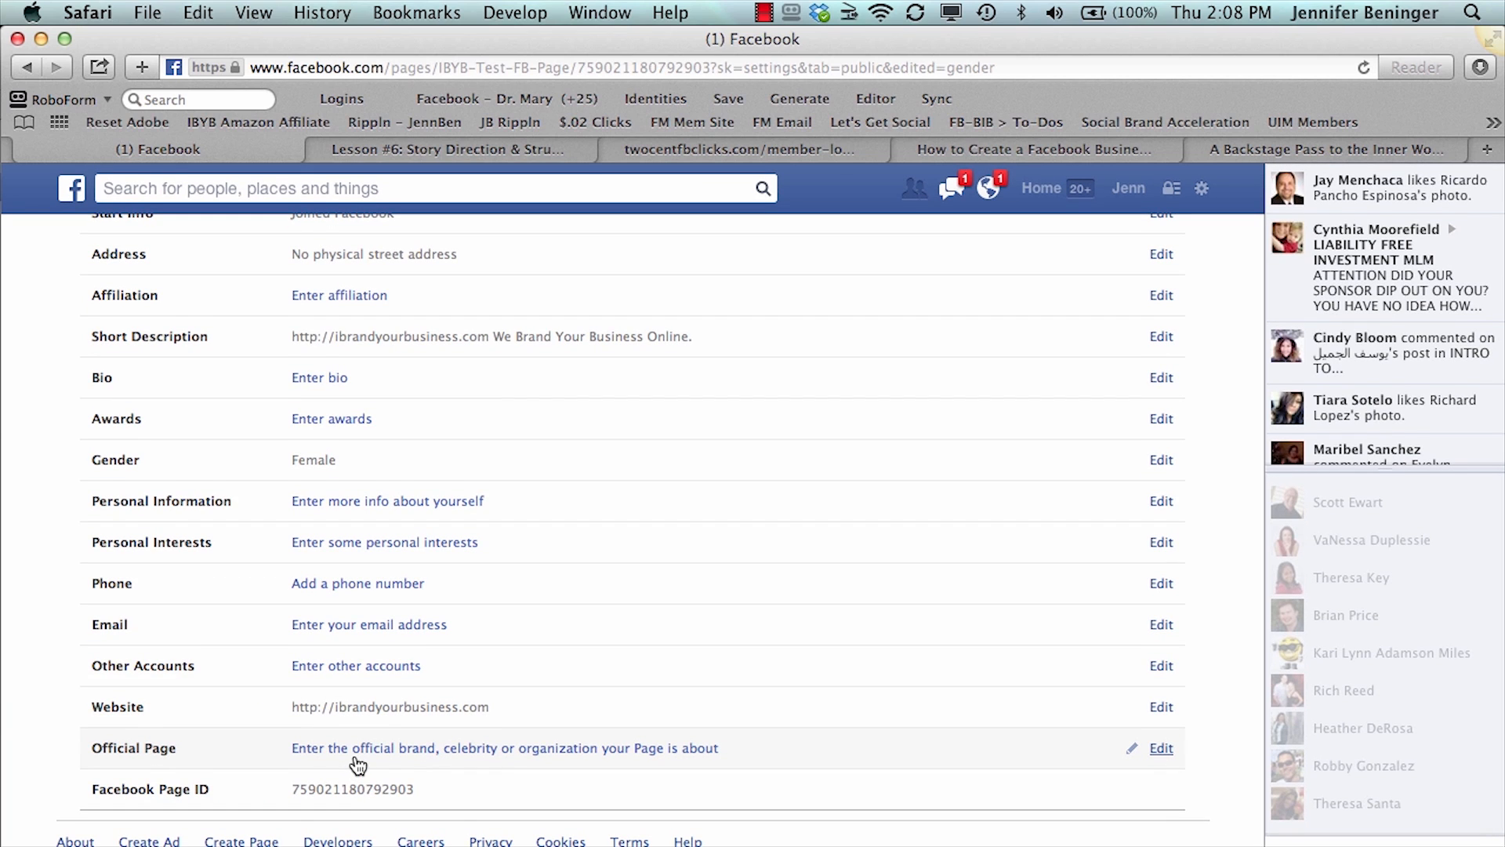
scroll(358, 764, "up", 6)
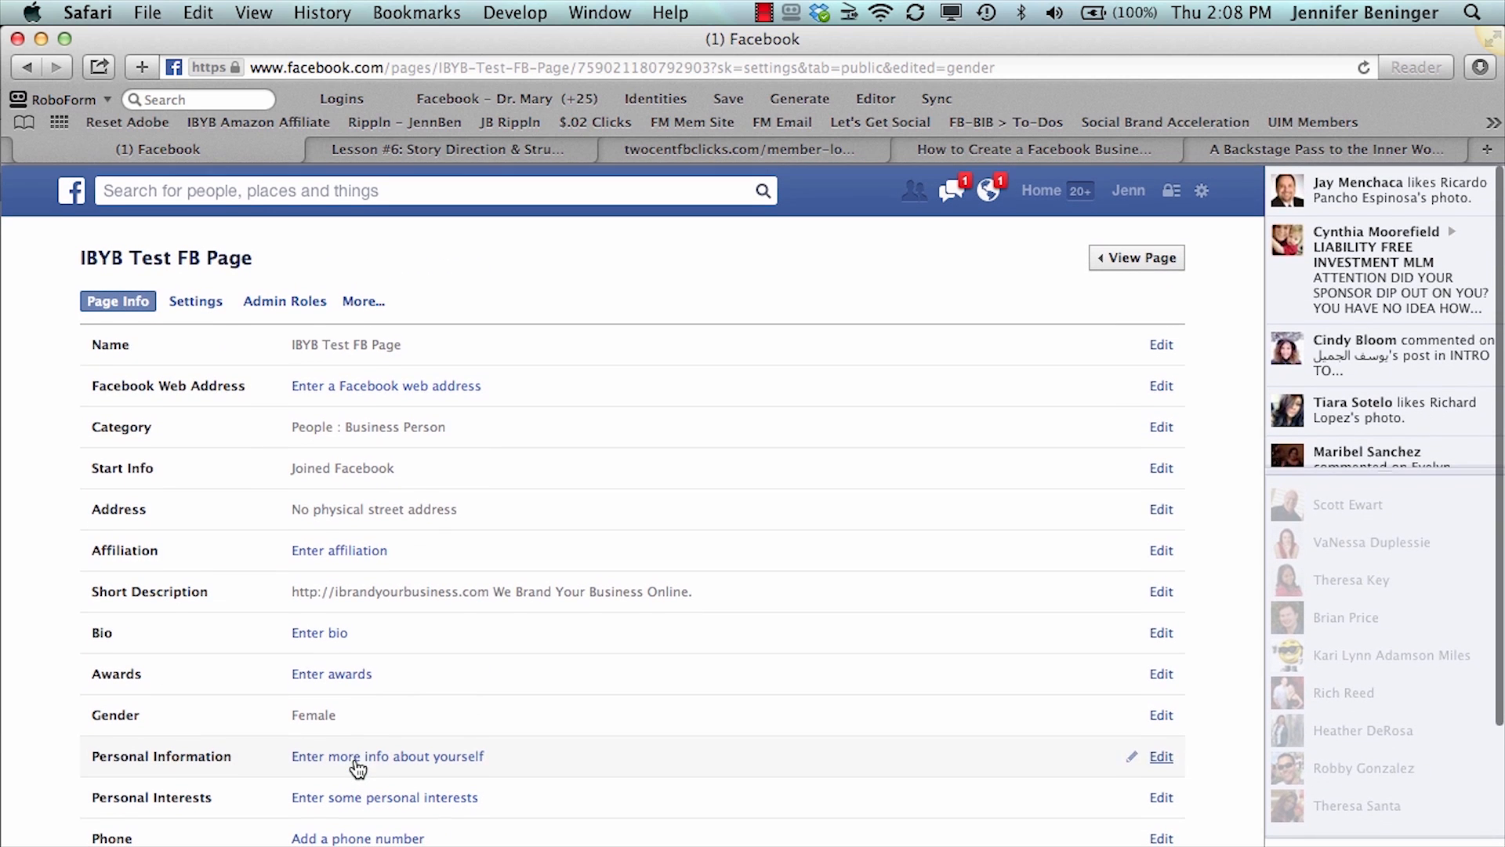
left_click(202, 301)
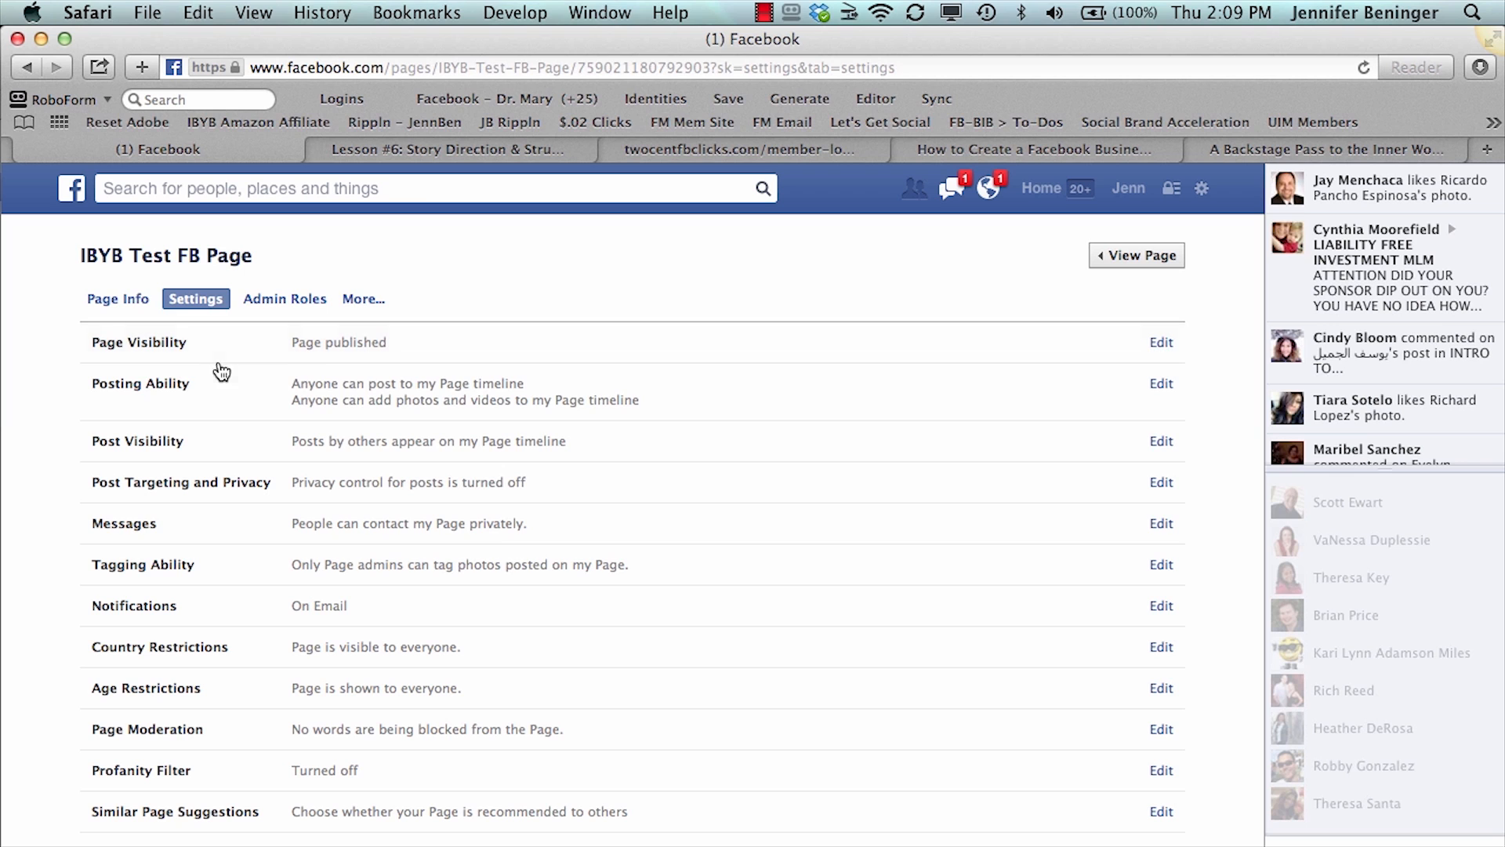
scroll(216, 610, "down", 1)
scroll(218, 611, "down", 1)
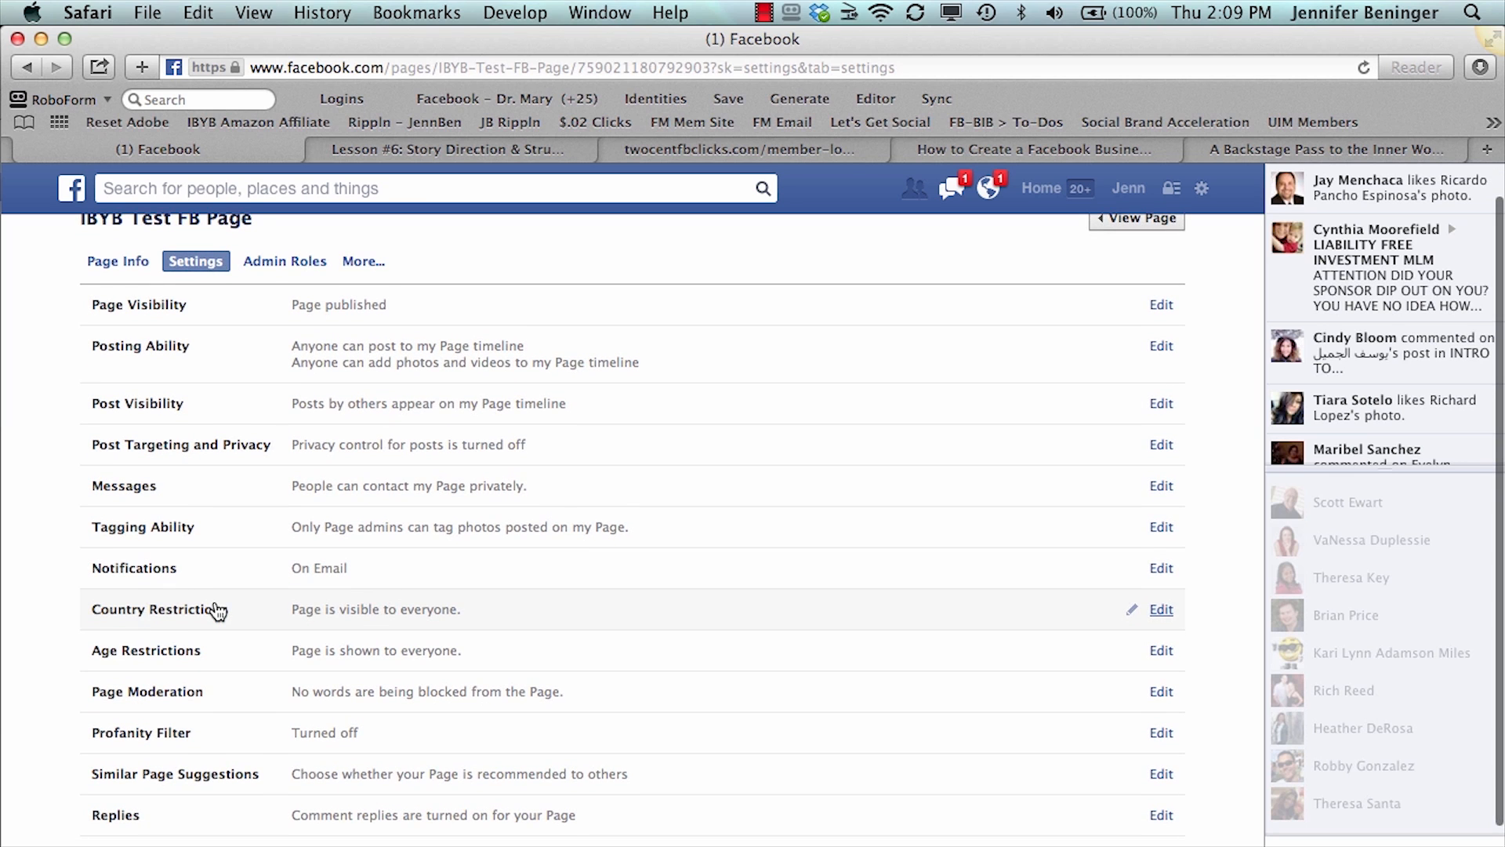
scroll(218, 611, "down", 3)
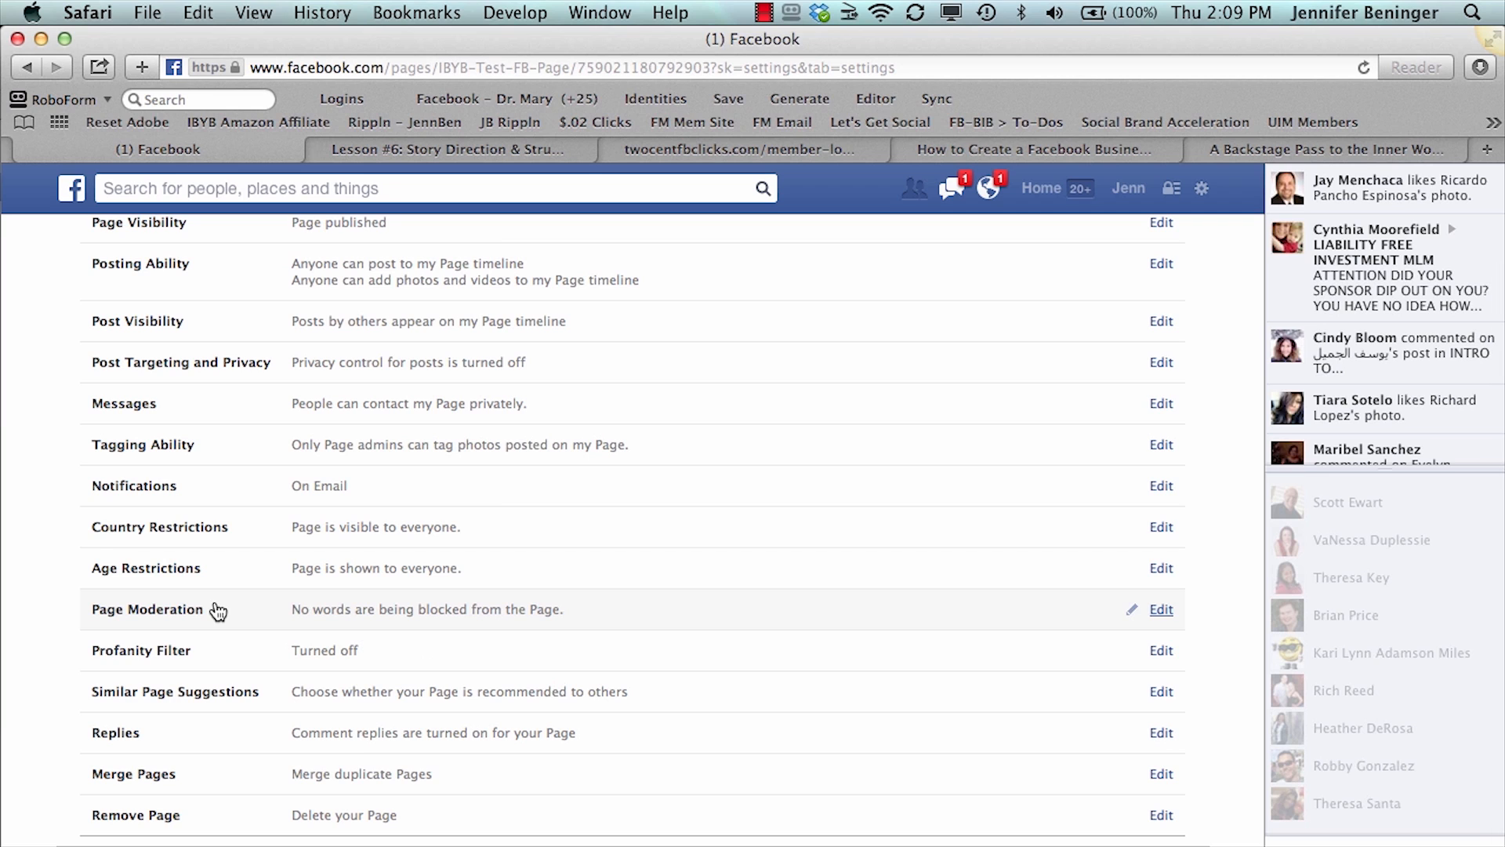
scroll(218, 611, "up", 3)
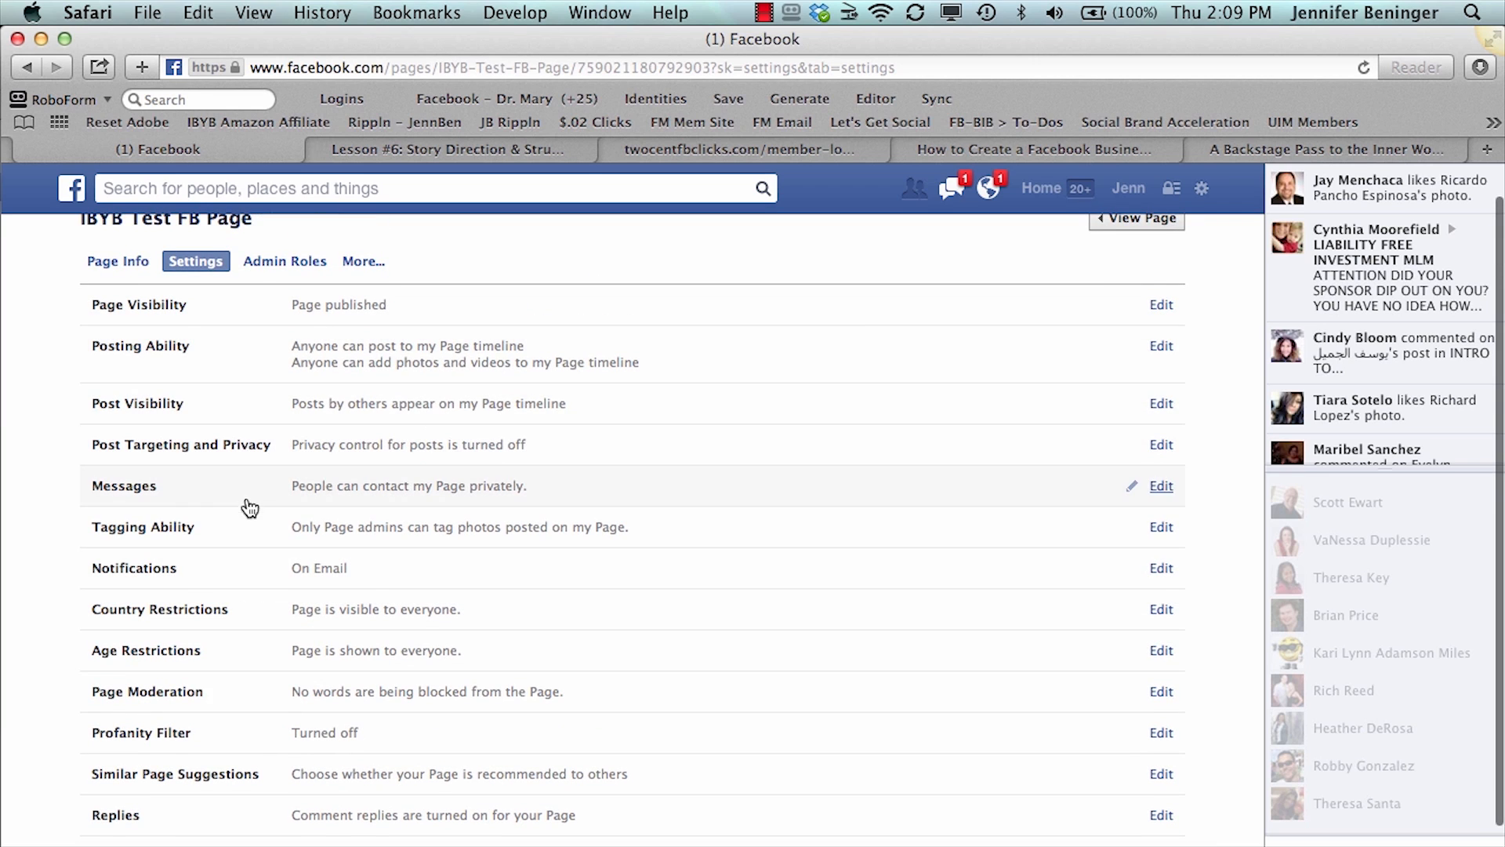
- Turn on page notifications on Facebook, turn off the emailed ones, and save the change
scroll(248, 573, "down", 1)
left_click(311, 558)
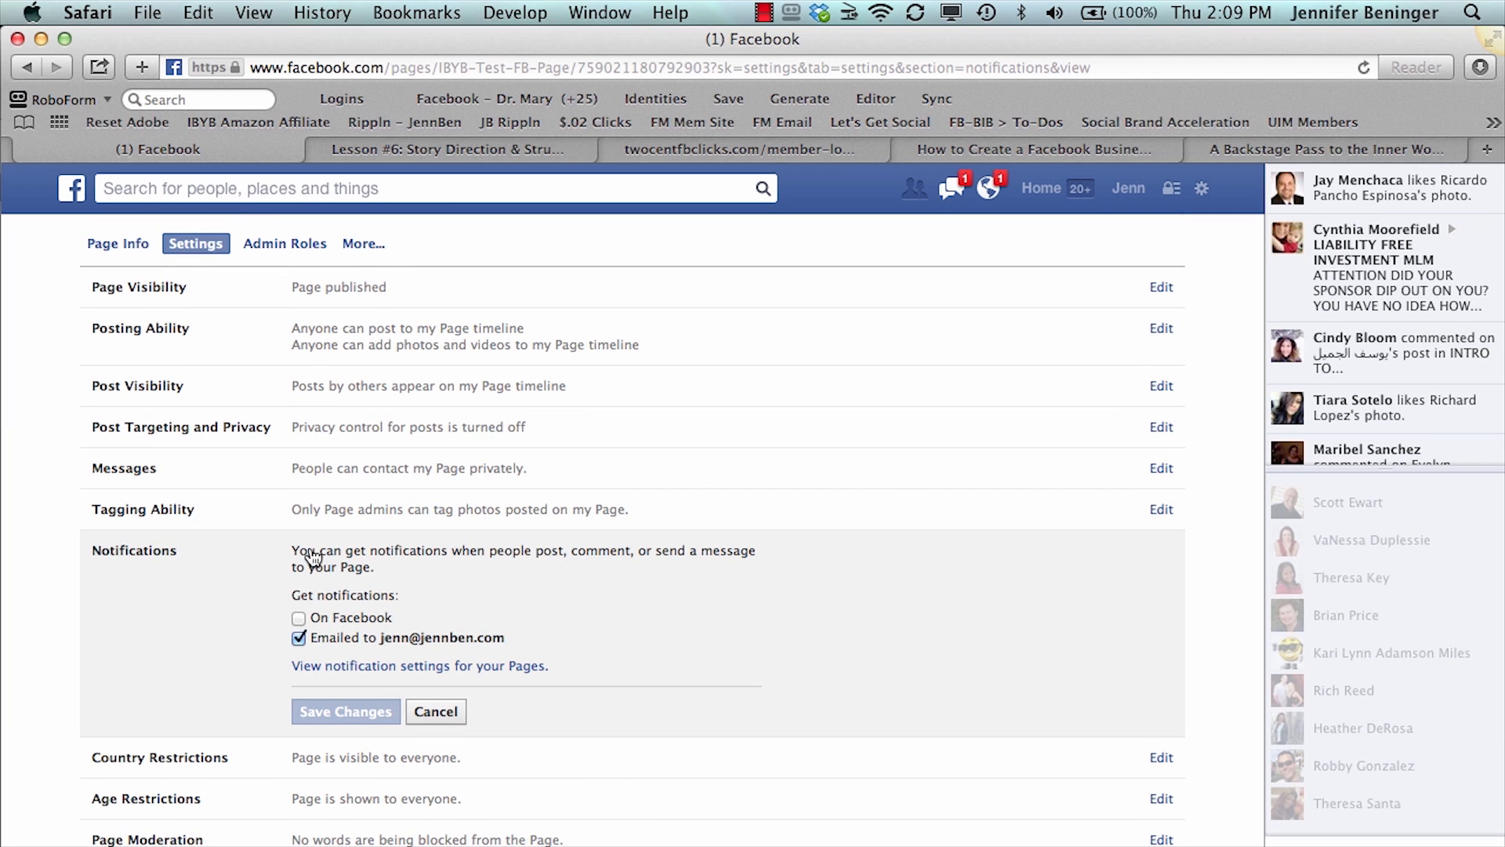
left_click(299, 619)
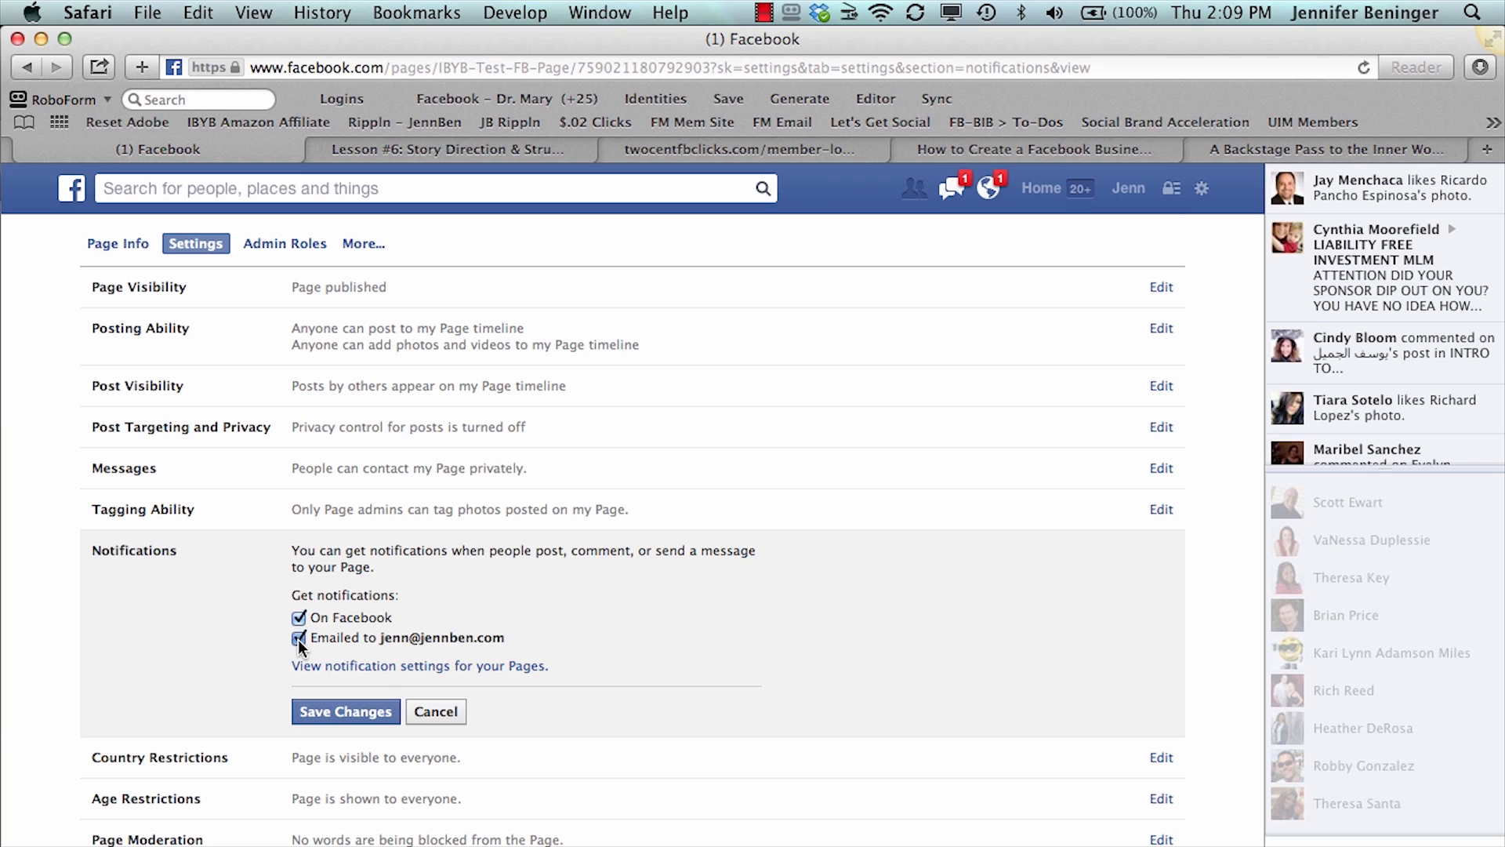
left_click(321, 708)
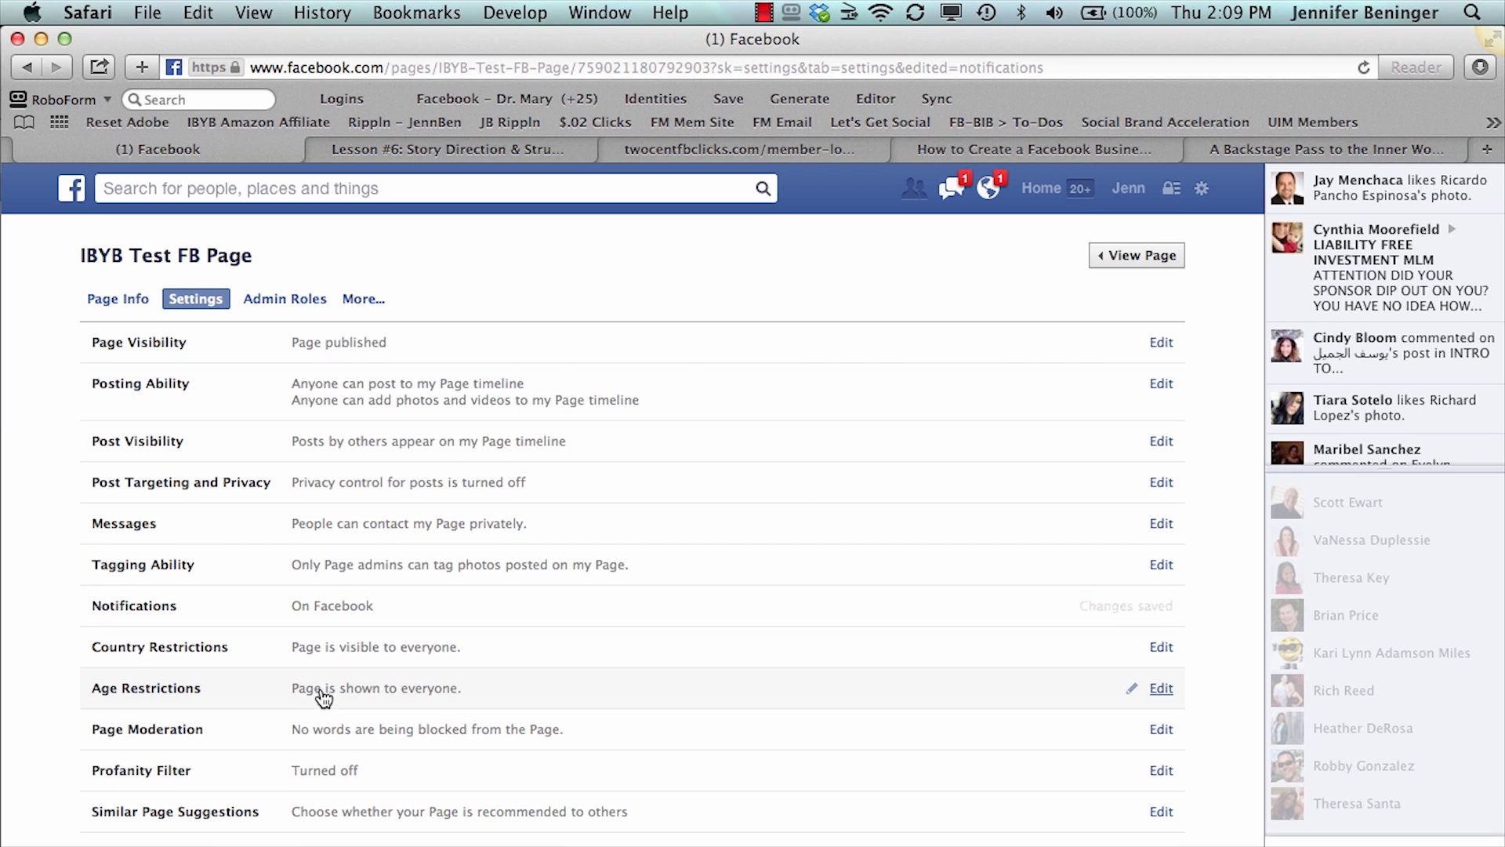
- Look over the rest of the page's settings and open its admin roles
scroll(324, 658, "down", 3)
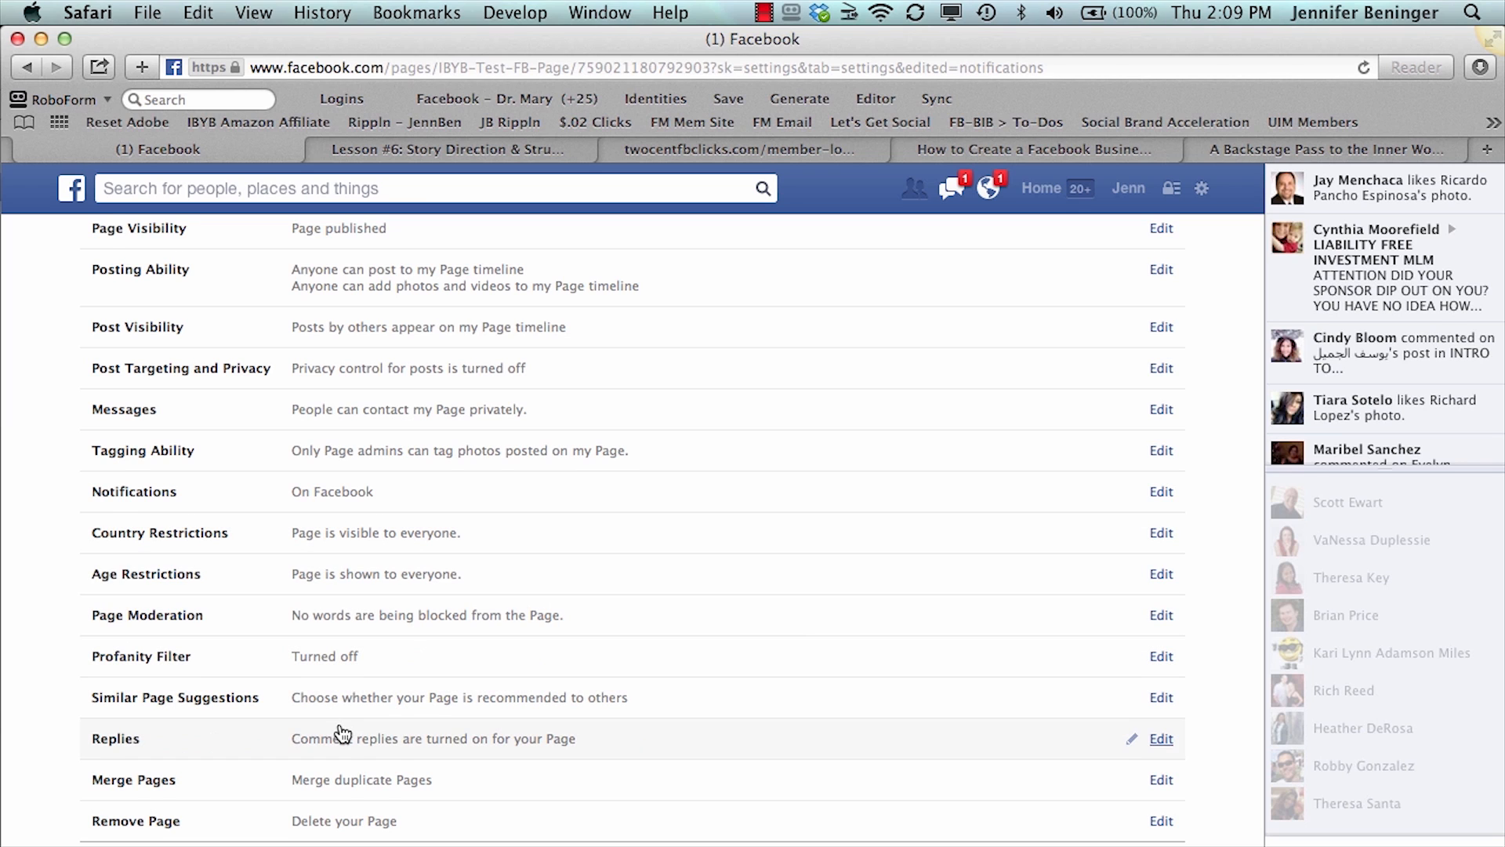
scroll(343, 731, "down", 1)
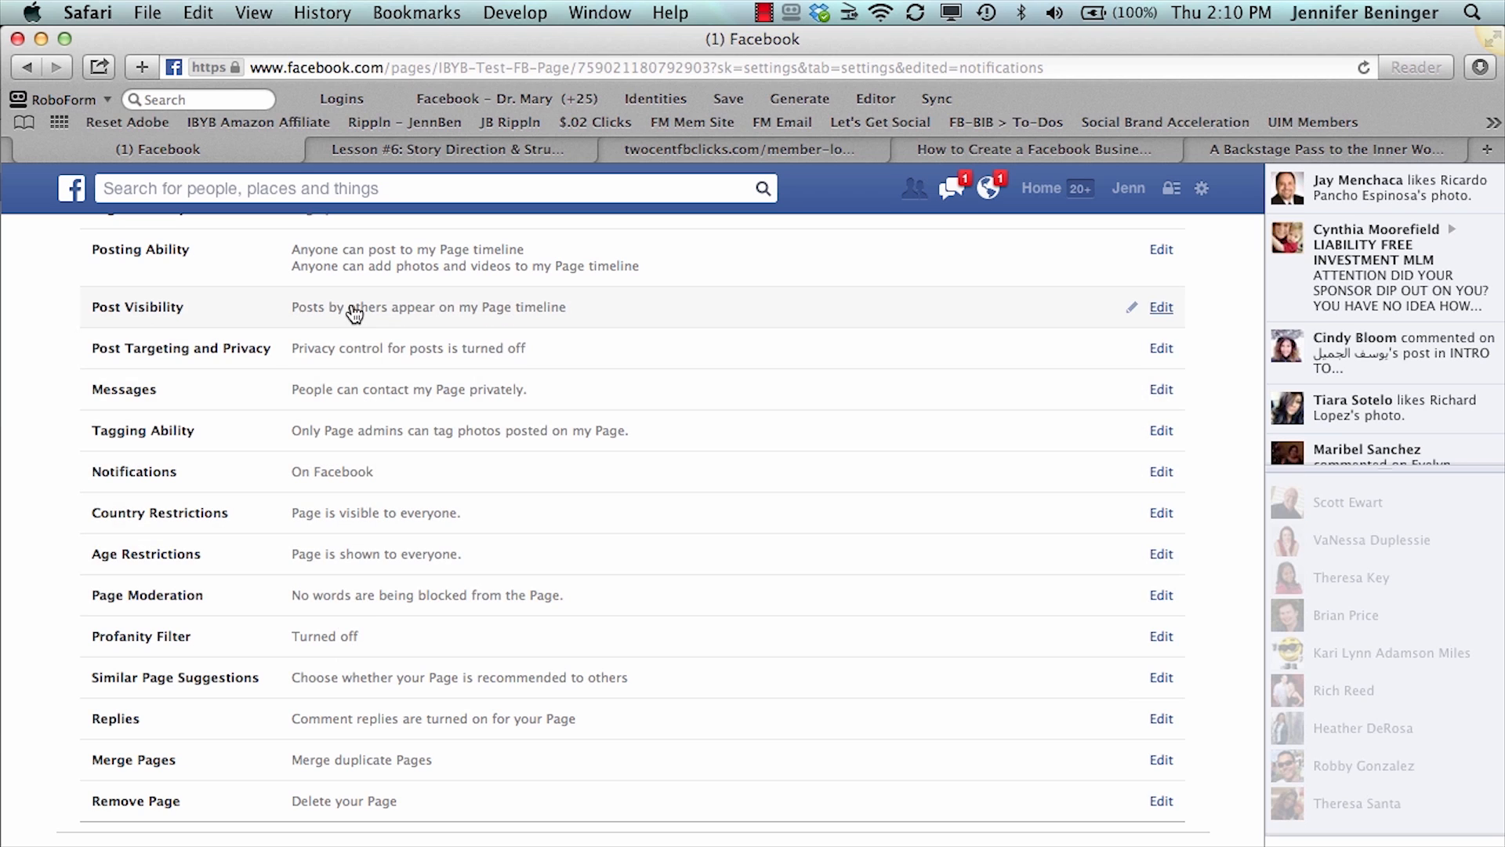
scroll(355, 312, "up", 3)
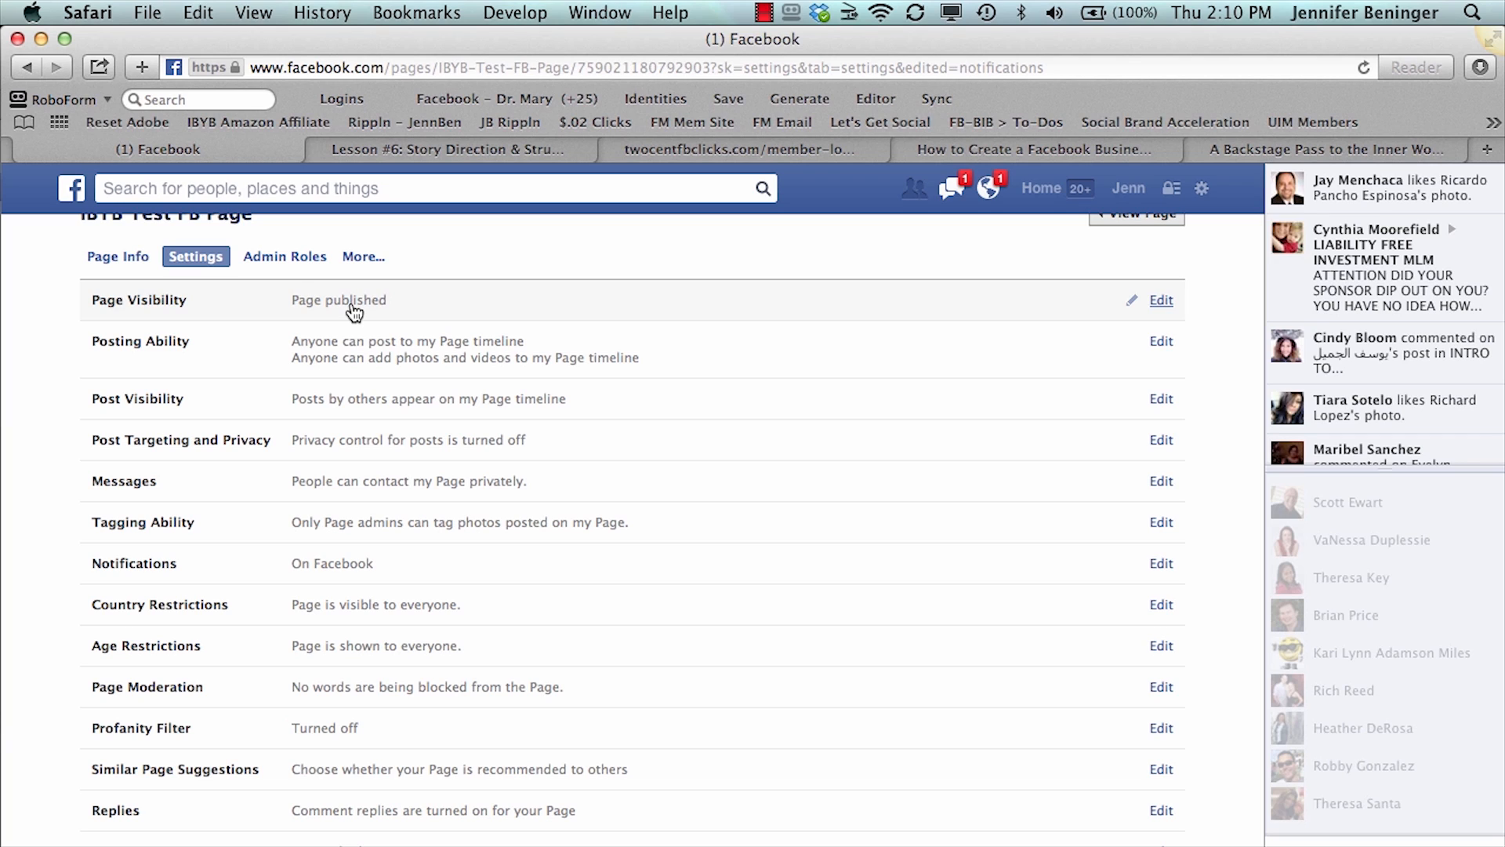
left_click(284, 259)
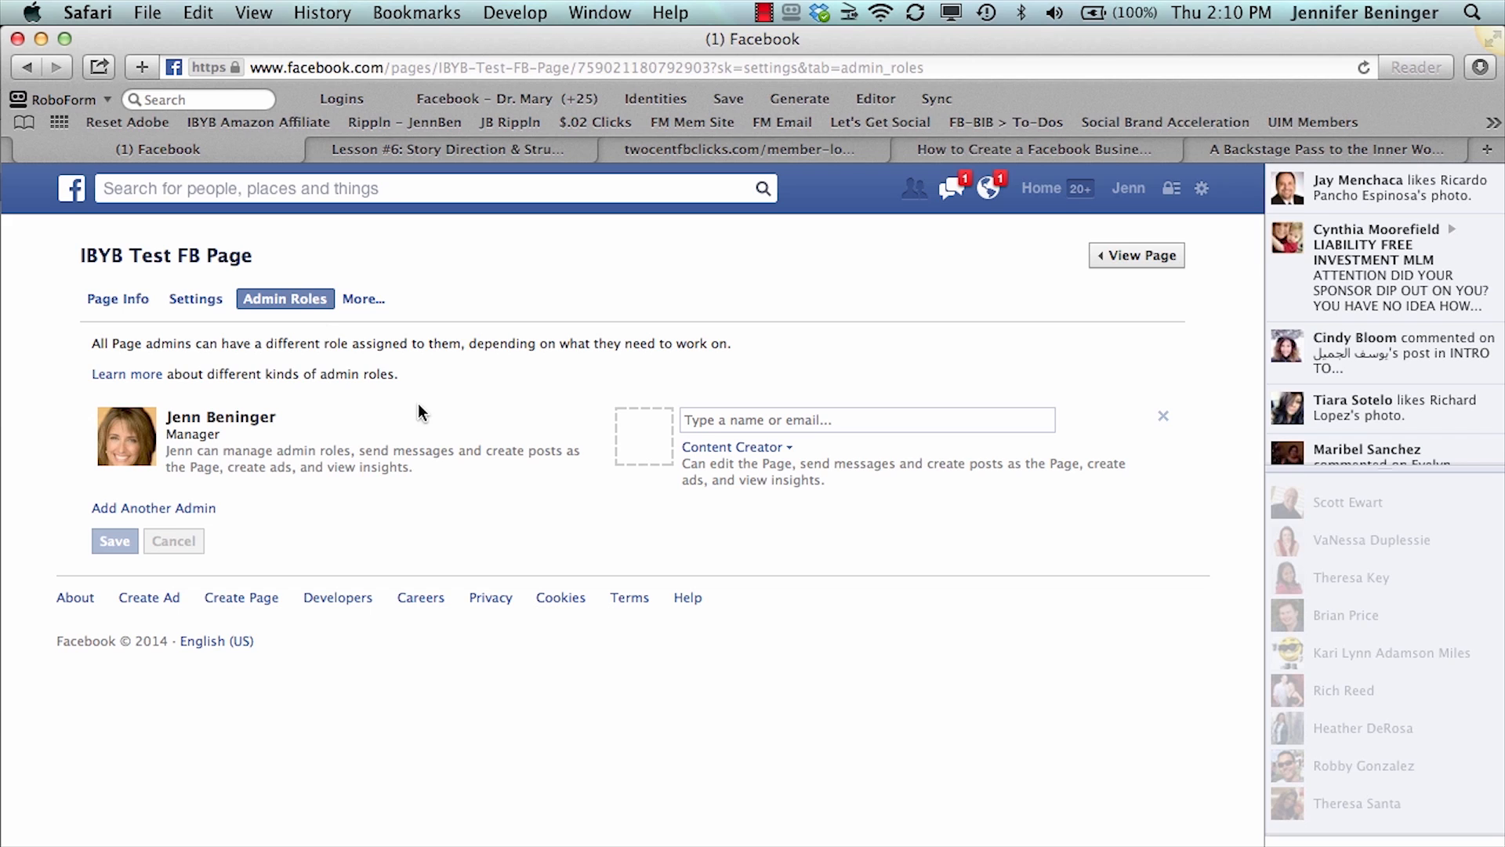
- Enter a friend as an additional page admin and assign that person the Manager role
left_click(712, 418)
type("there")
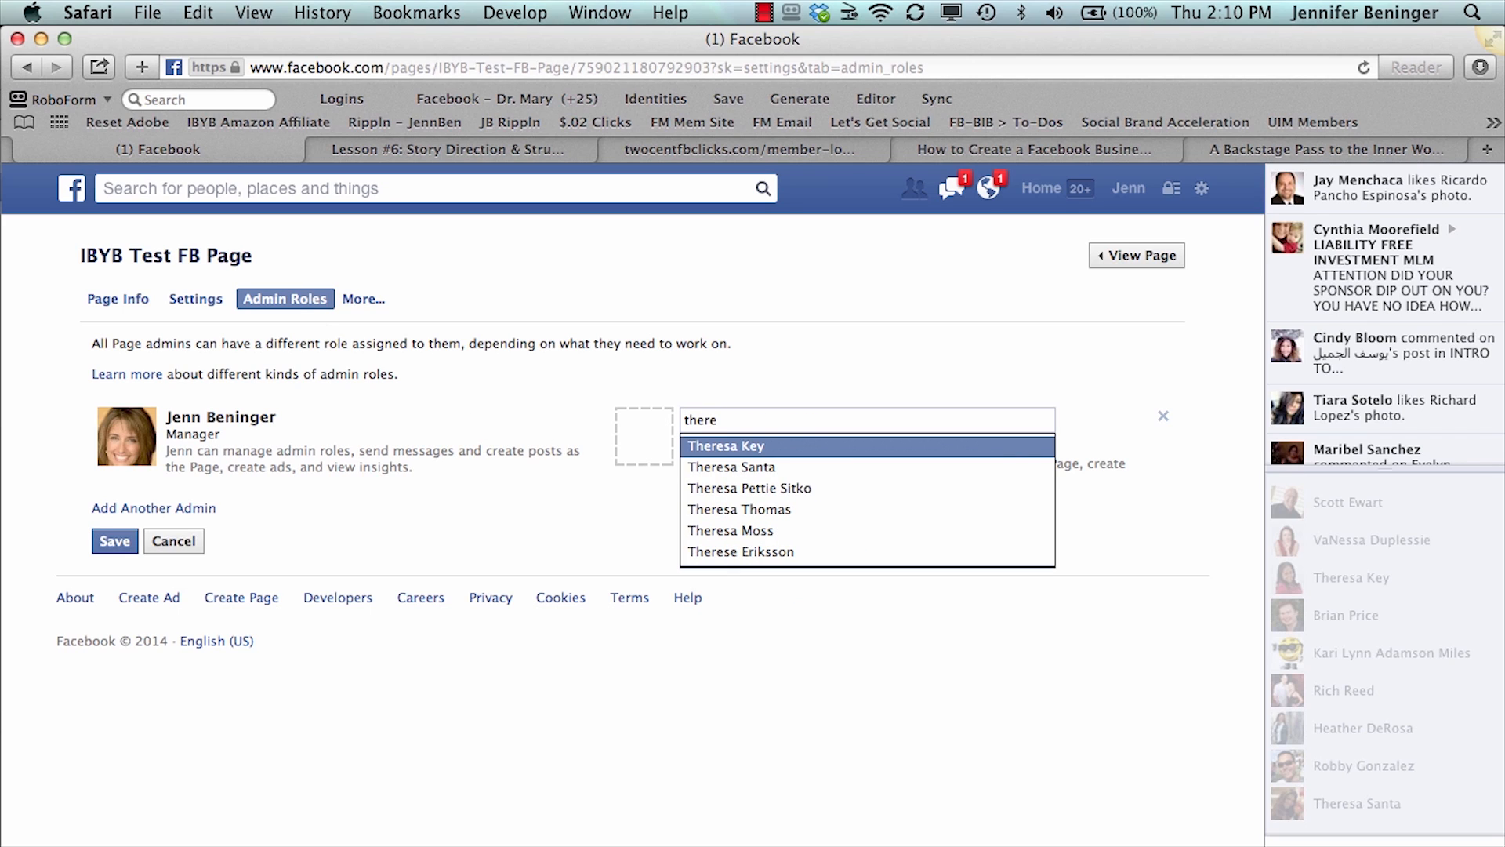
key("Down")
key("Return")
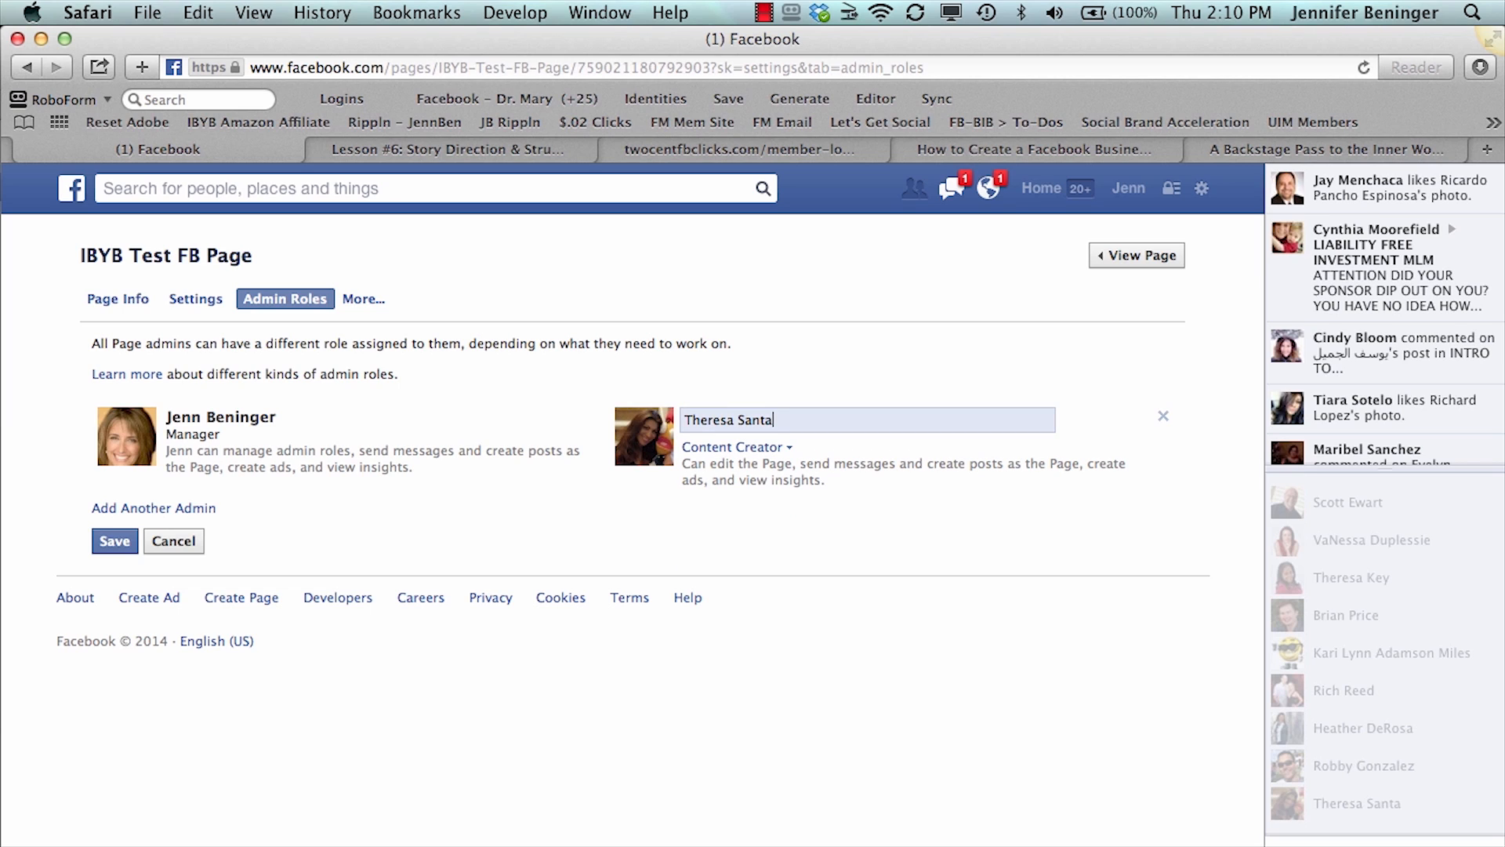
left_click(722, 449)
left_click(725, 472)
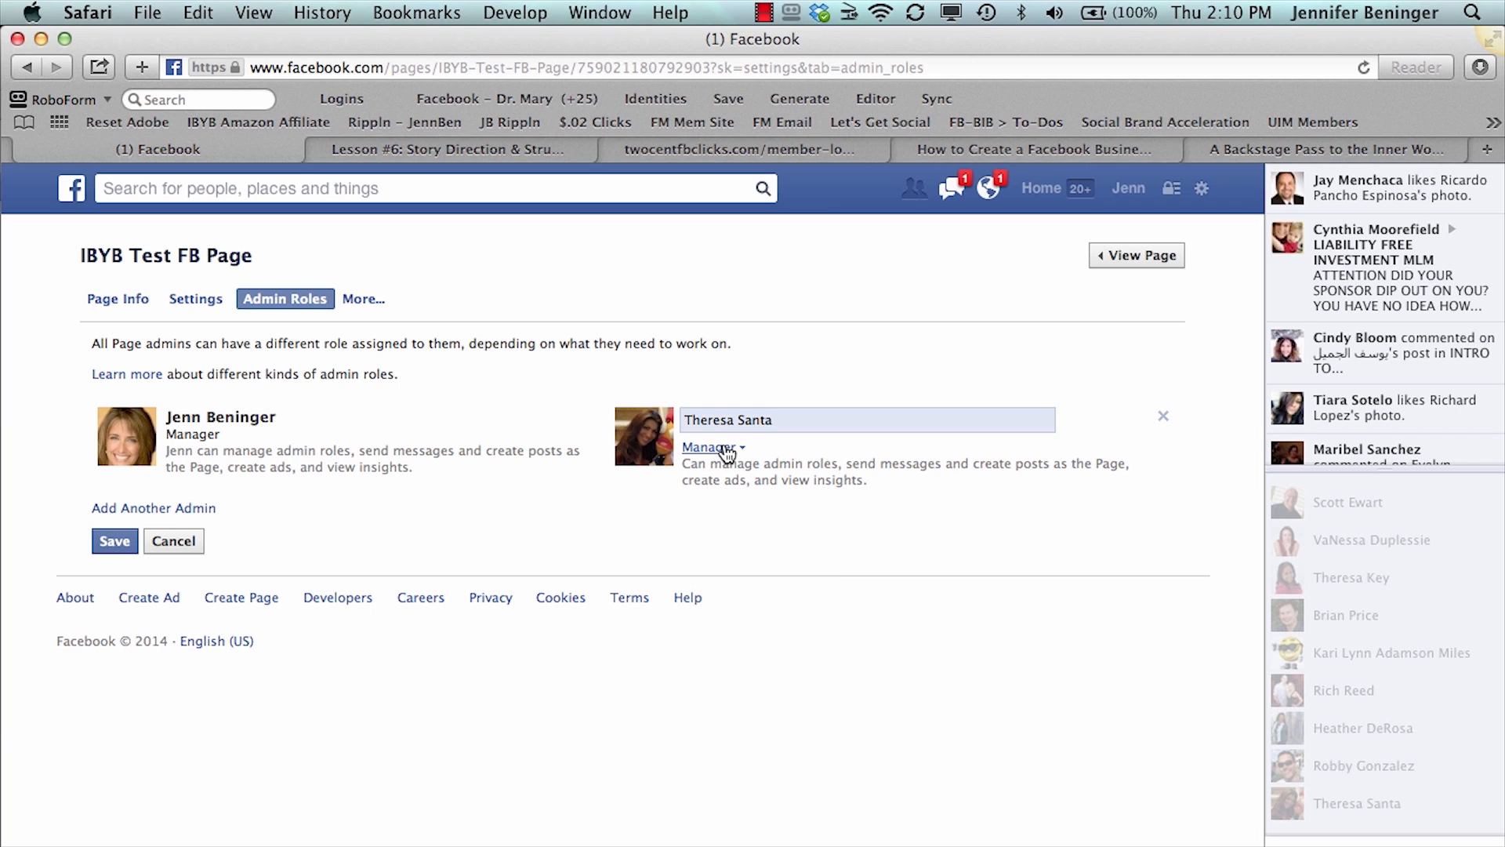
- Look over the available admin roles, then discard the unsaved admin changes and leave the settings
left_click(726, 449)
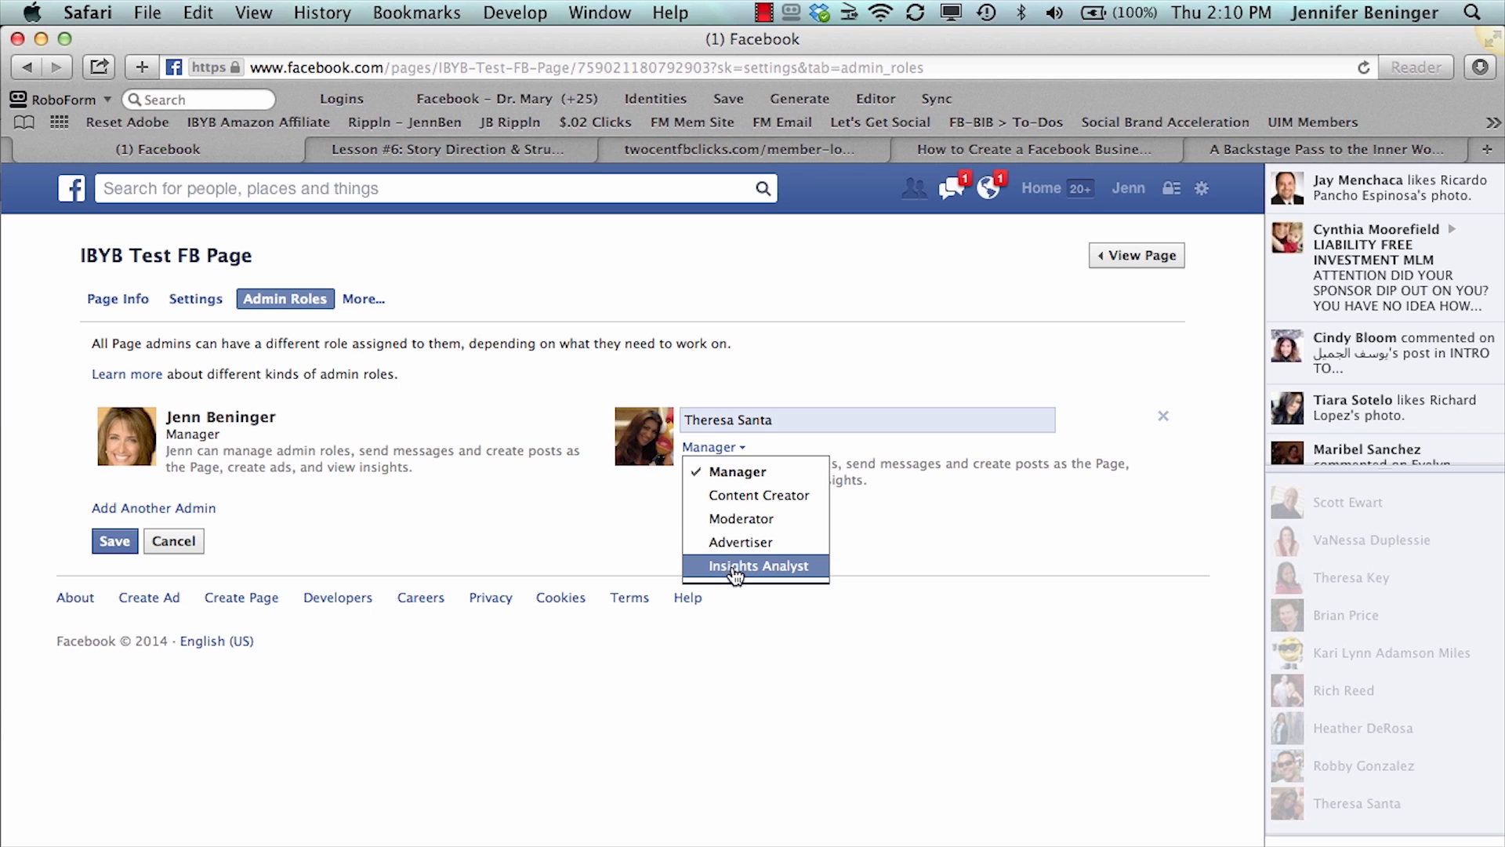
left_click(615, 526)
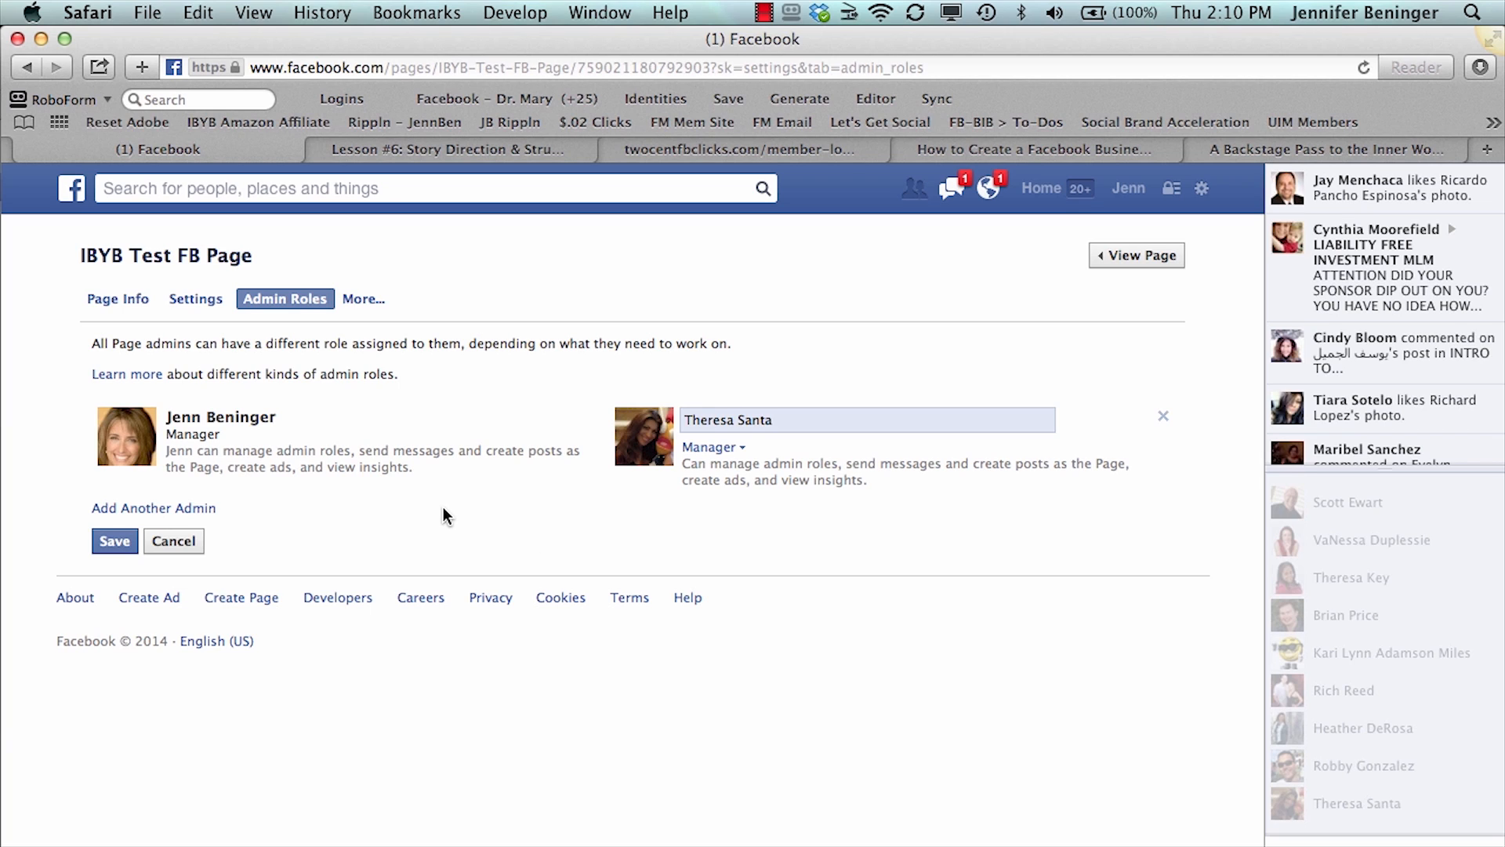
left_click(185, 539)
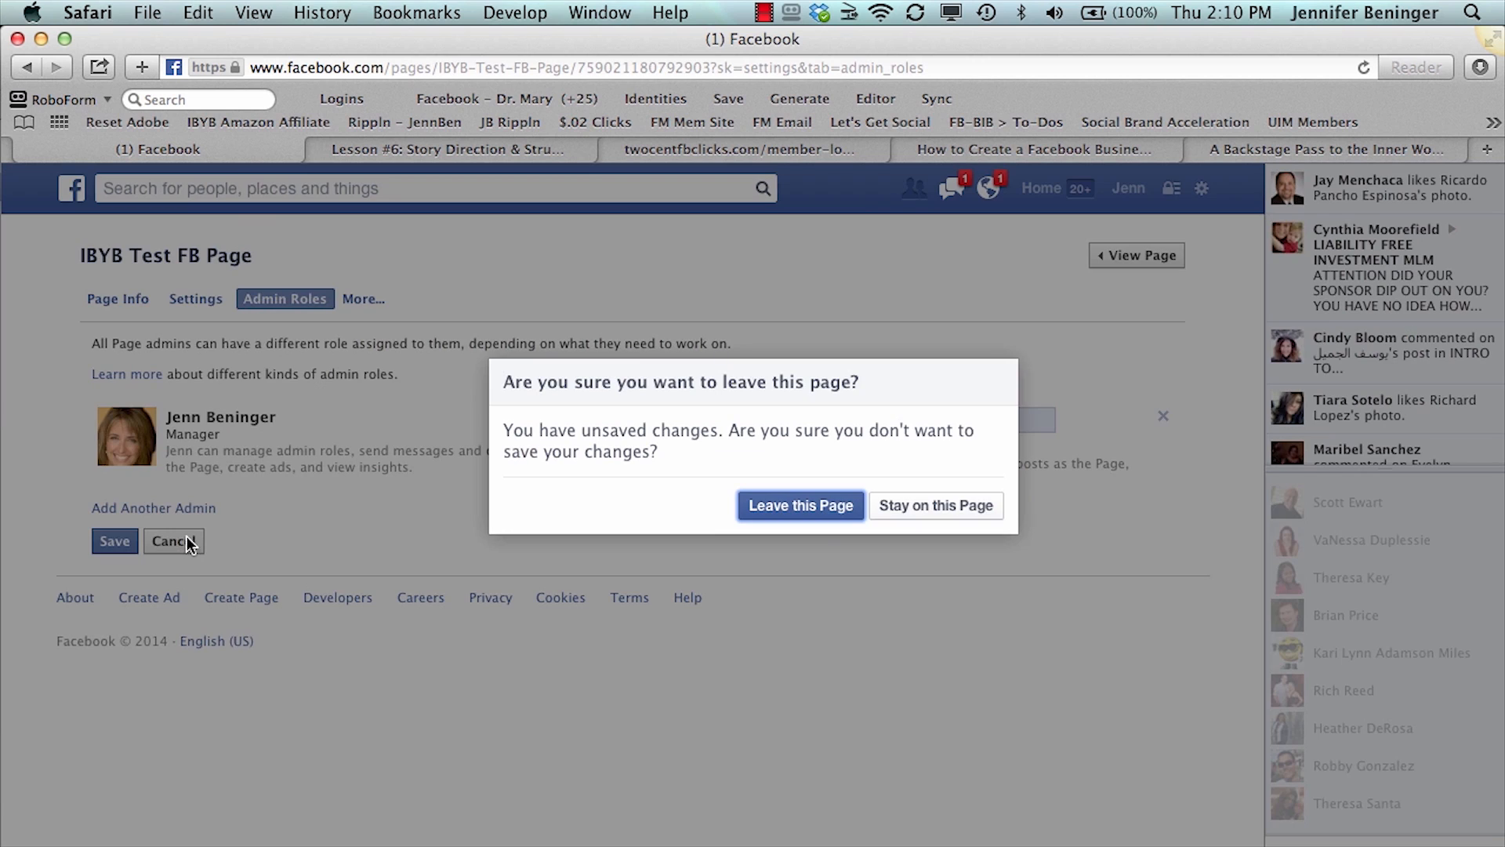
left_click(836, 502)
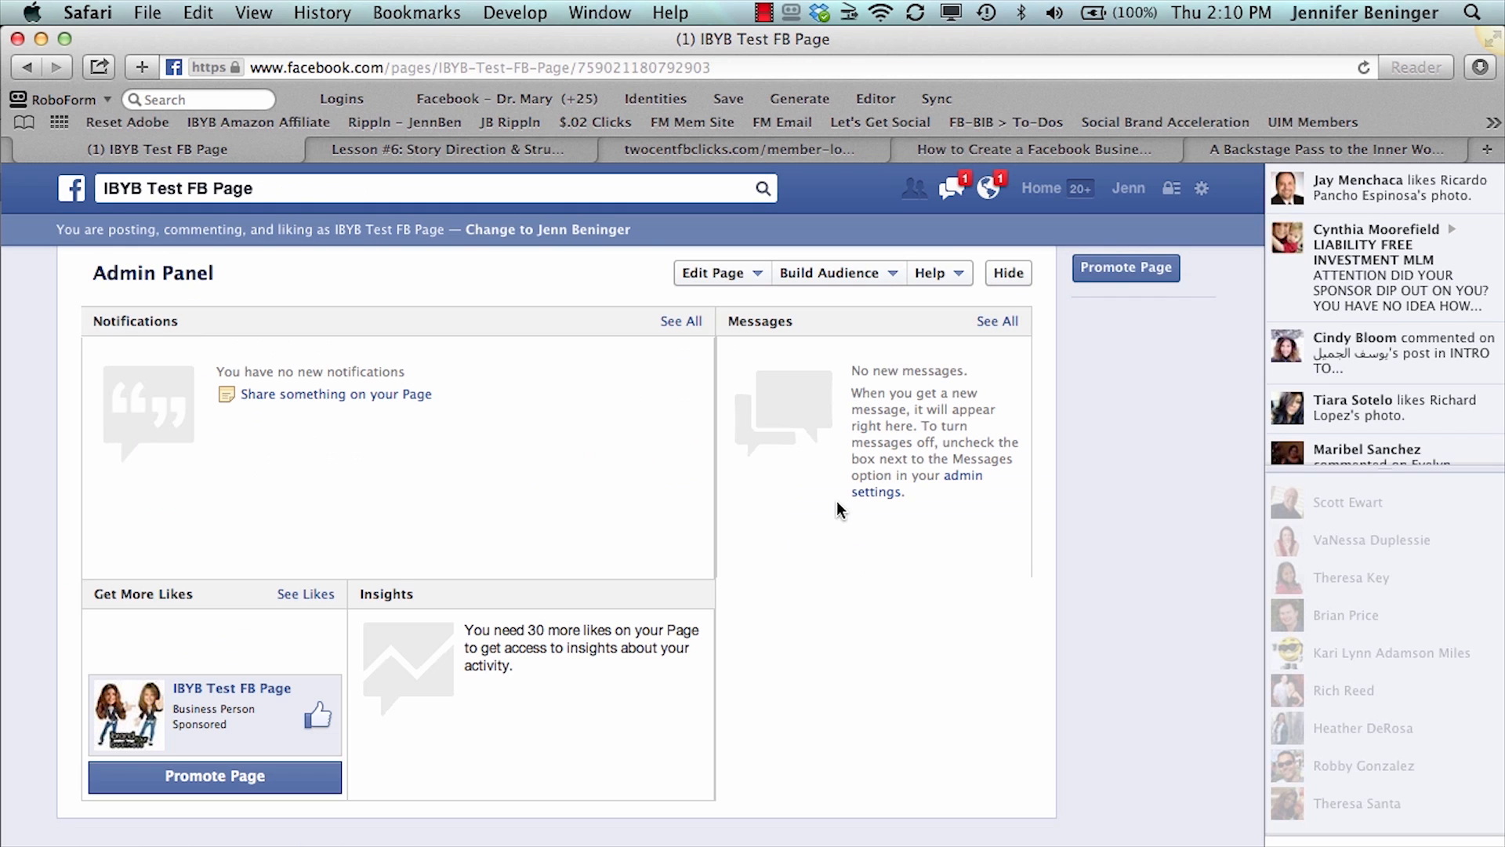
- Look over the page info's additional settings sections, return to the page and view its editing options
left_click(758, 274)
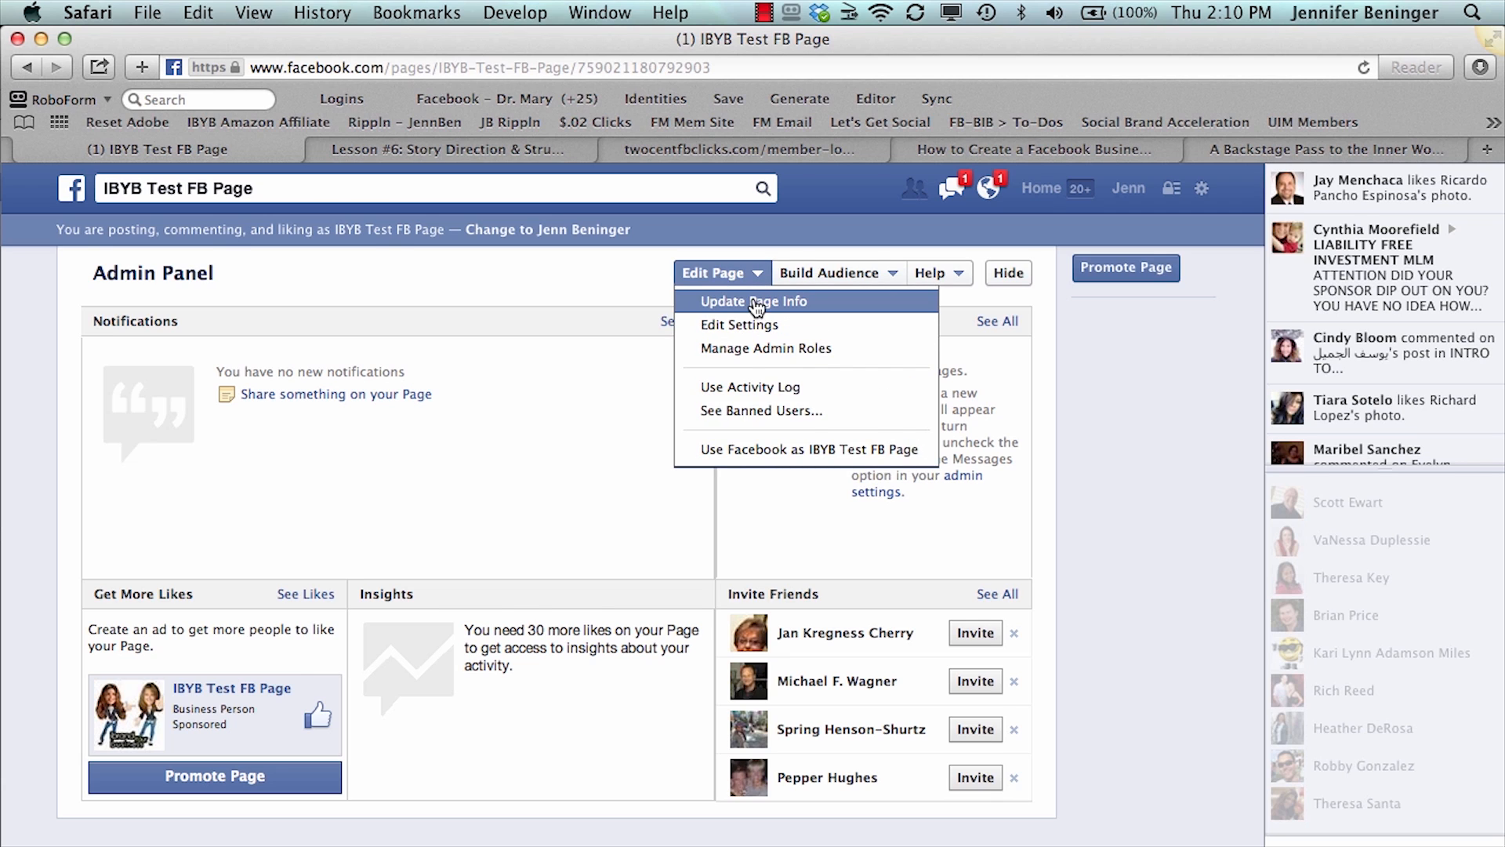
left_click(755, 301)
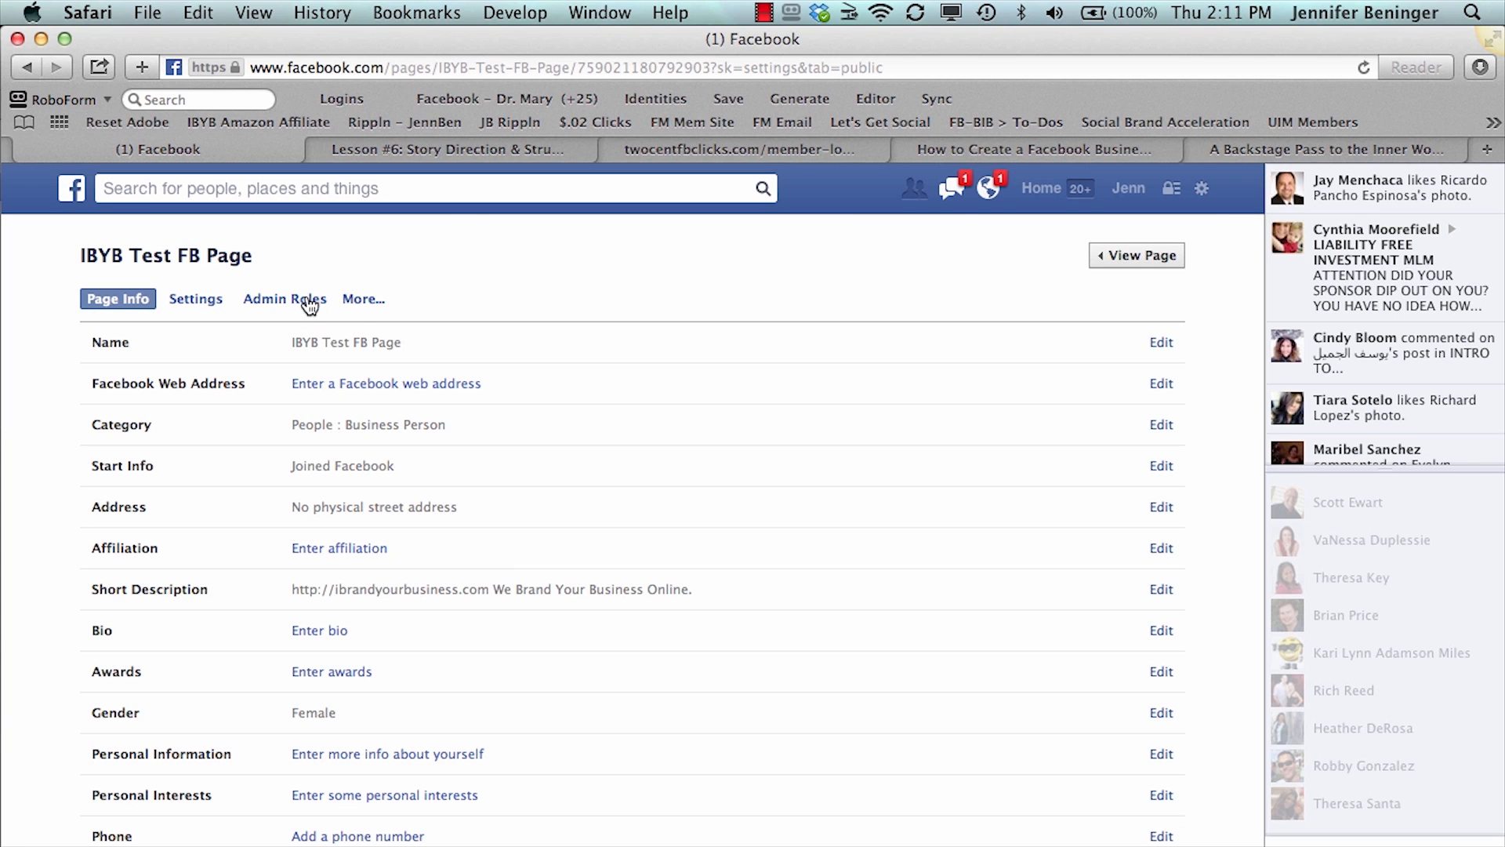
left_click(358, 303)
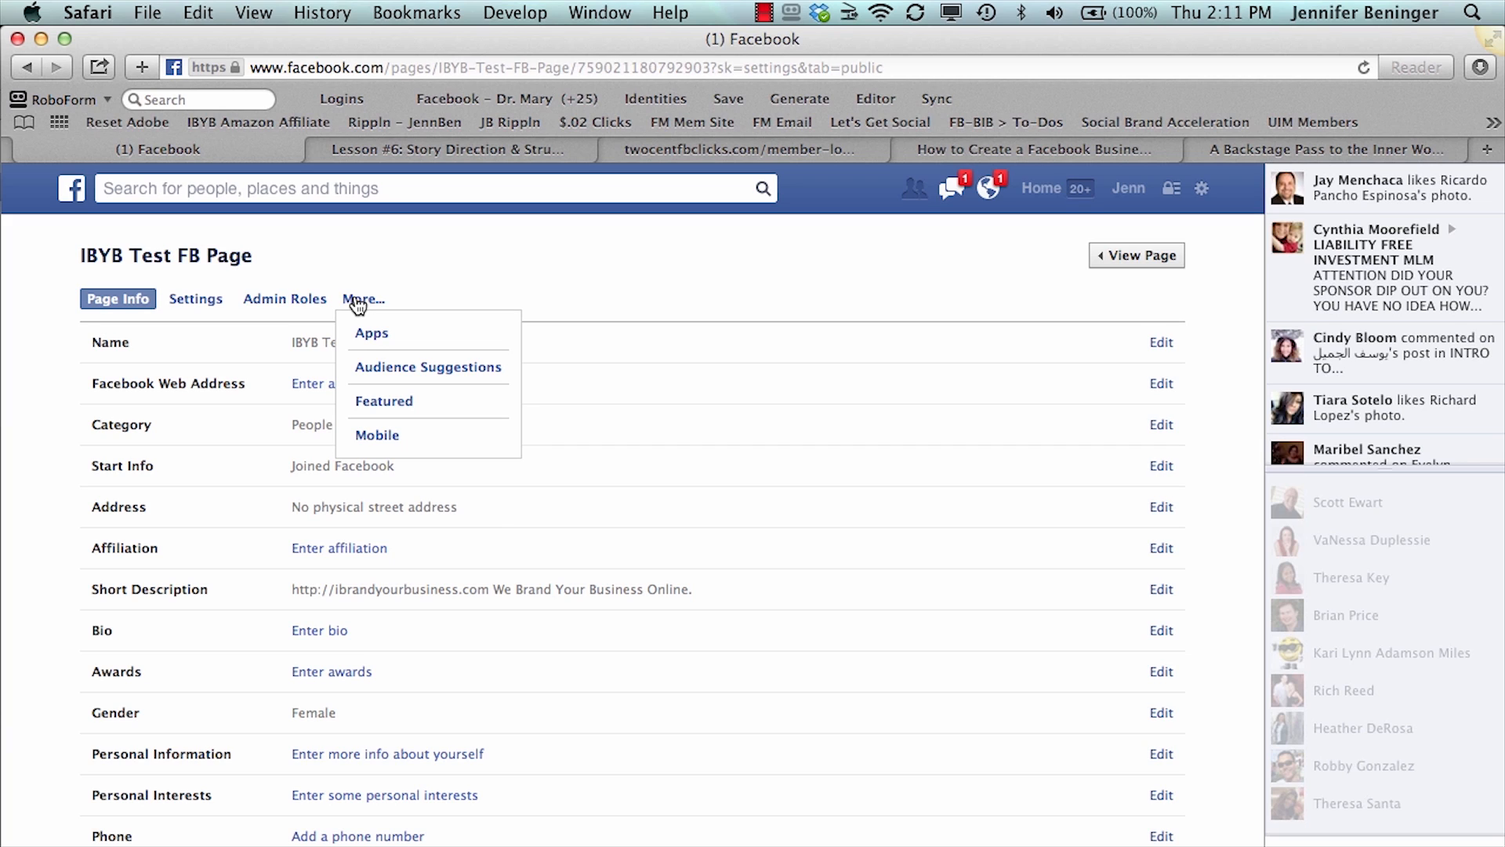
left_click(396, 268)
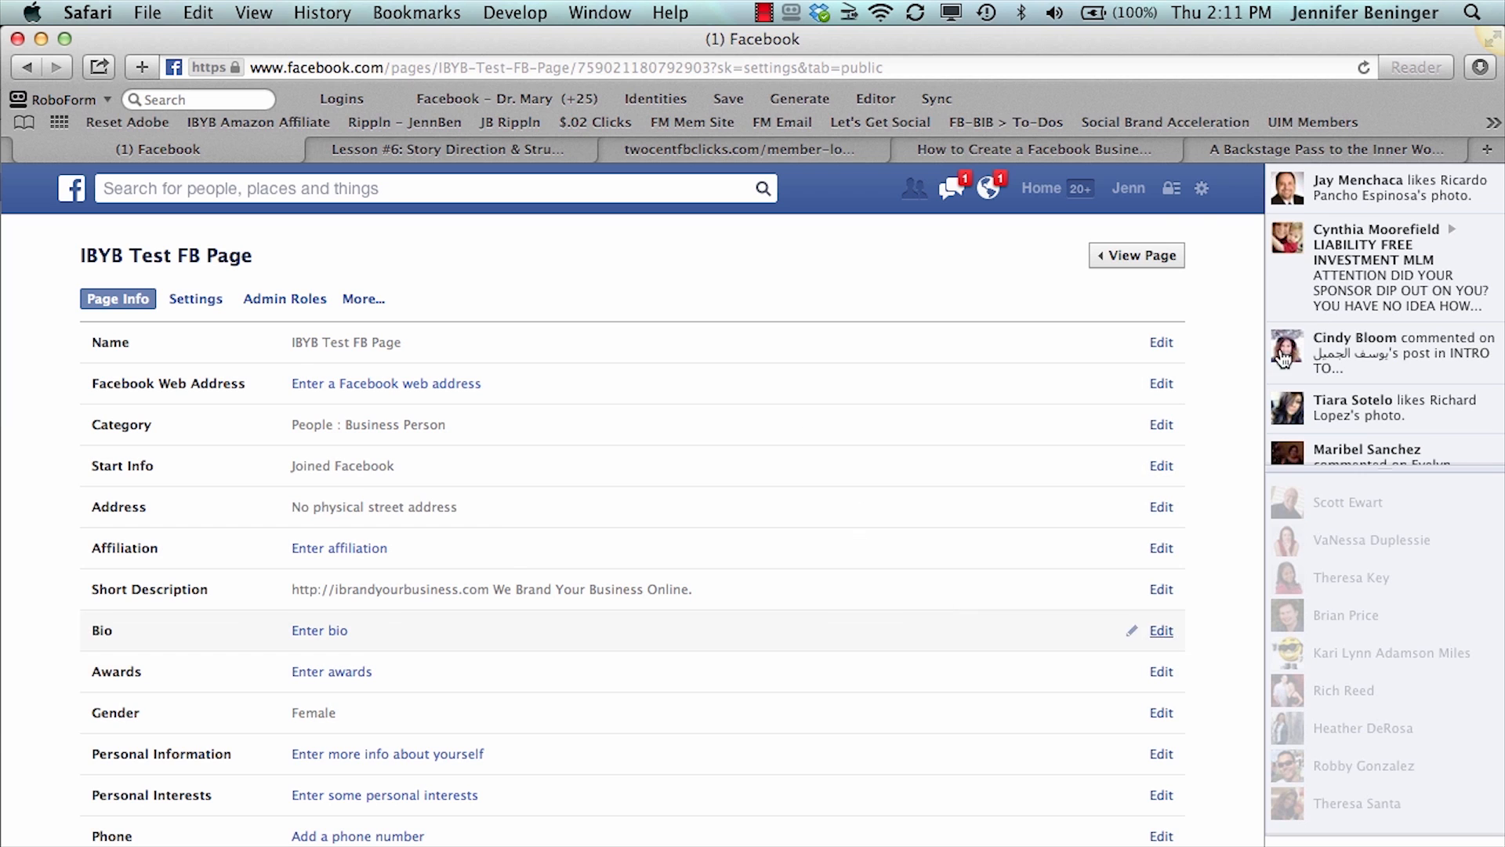
left_click(1132, 256)
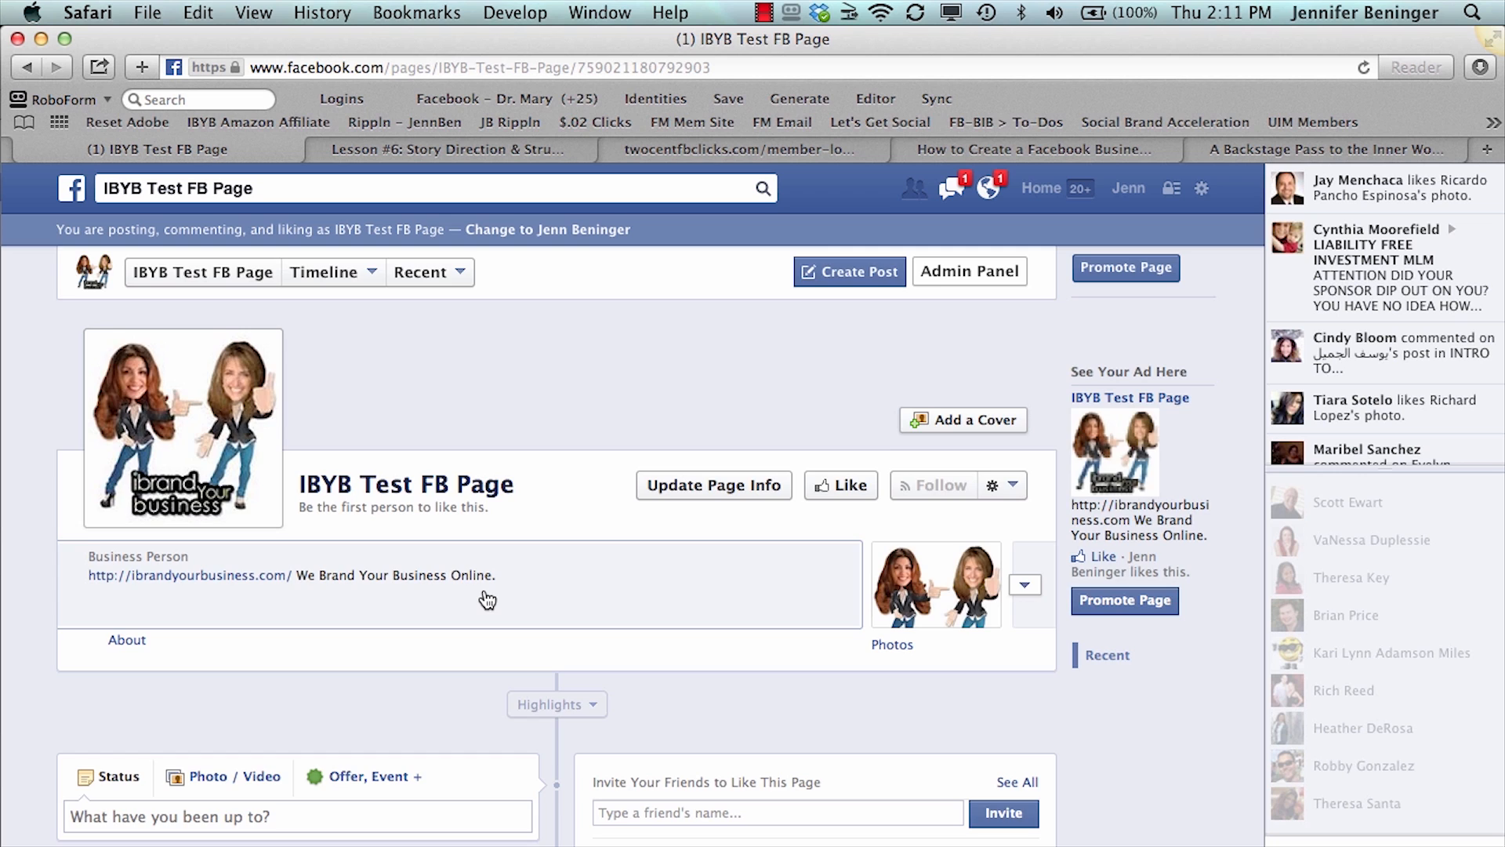
scroll(488, 600, "up", 10)
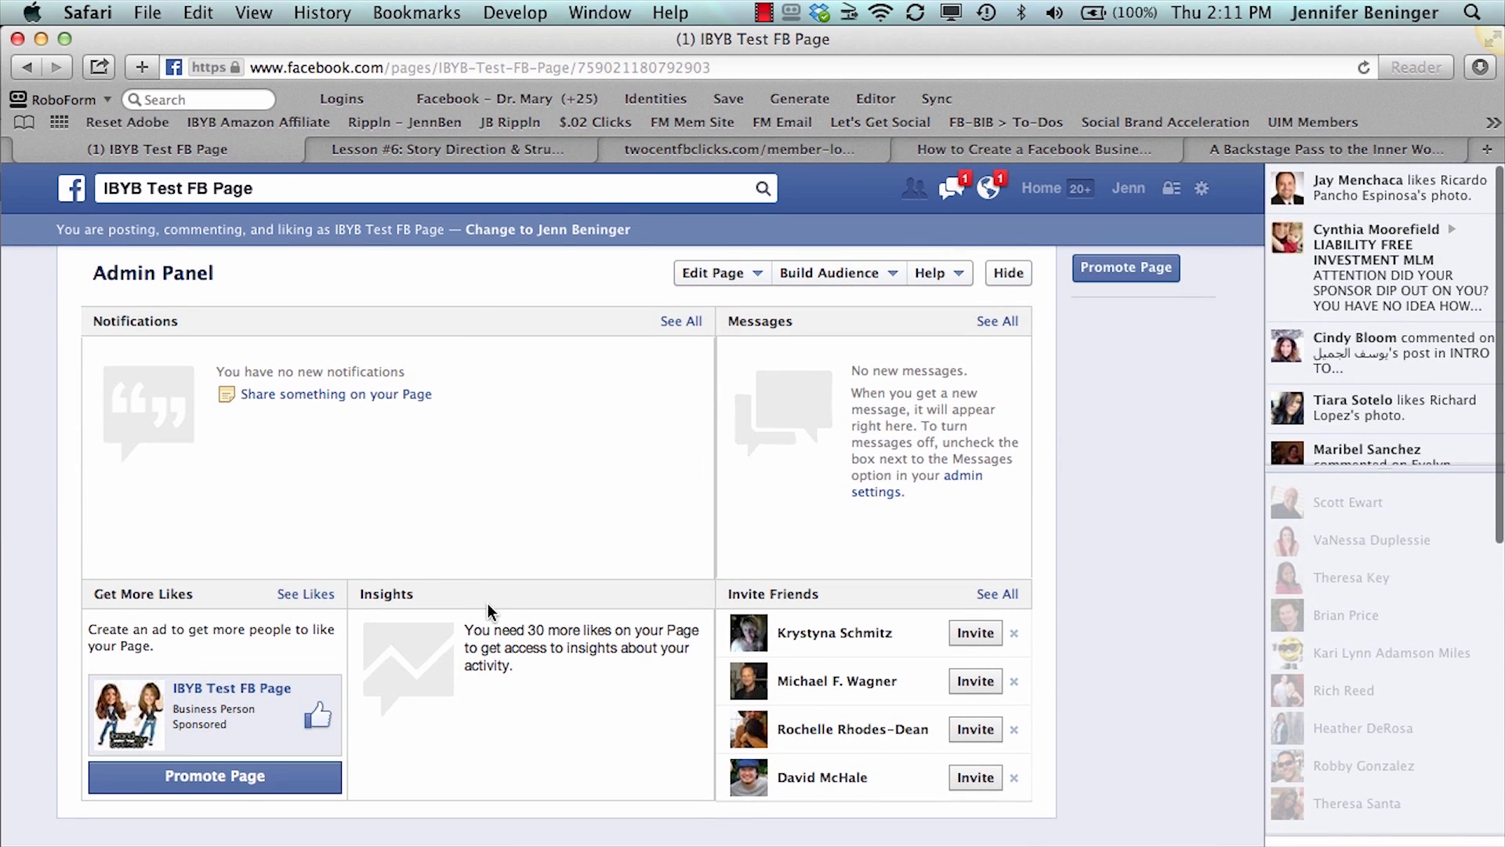
left_click(736, 274)
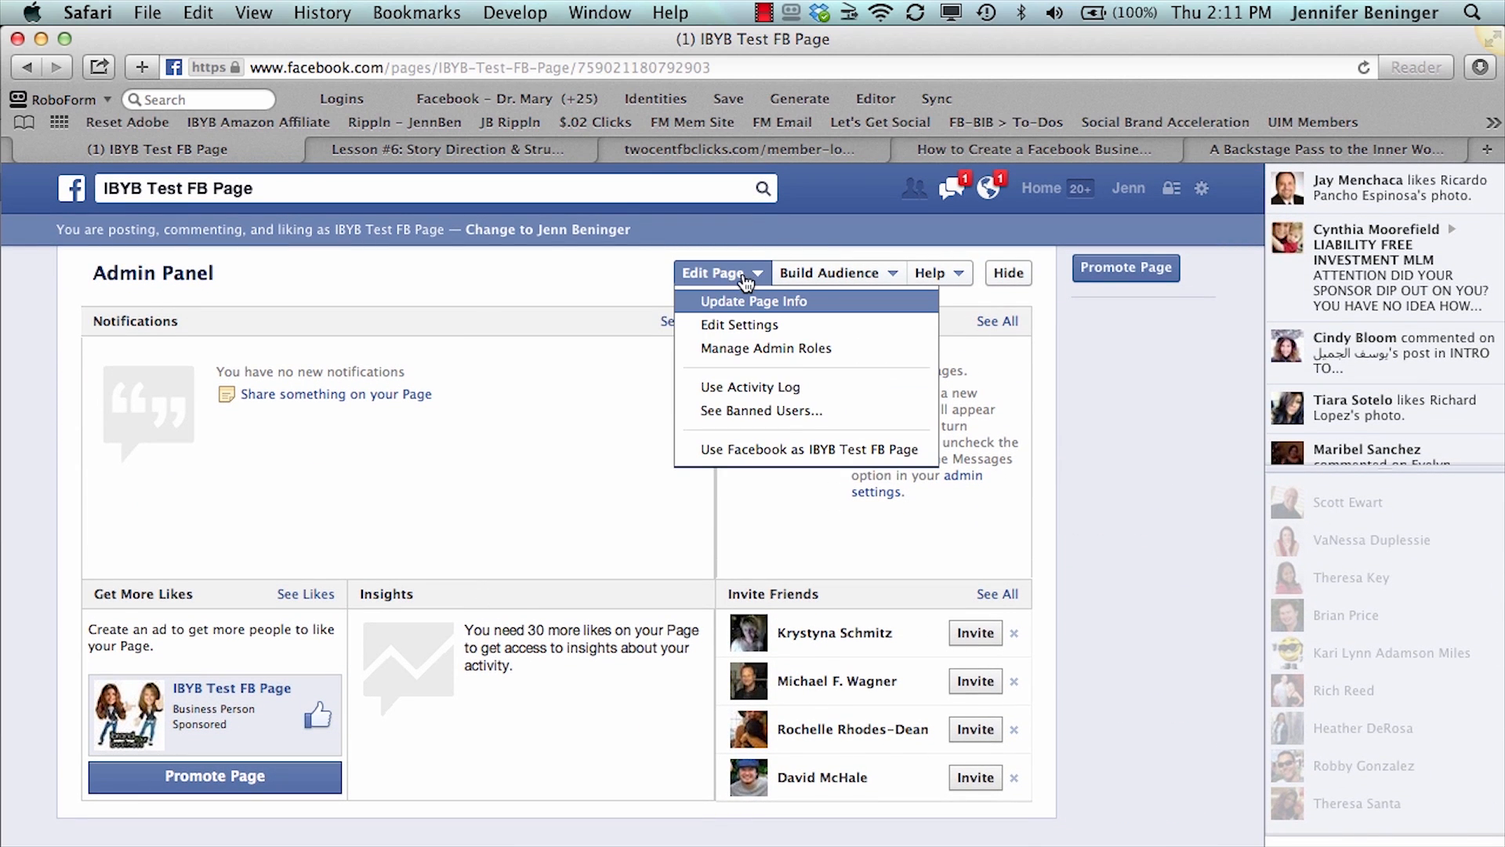
- Examine the services offered for inviting email contacts, view the Skype form, and cancel the invitation
left_click(820, 274)
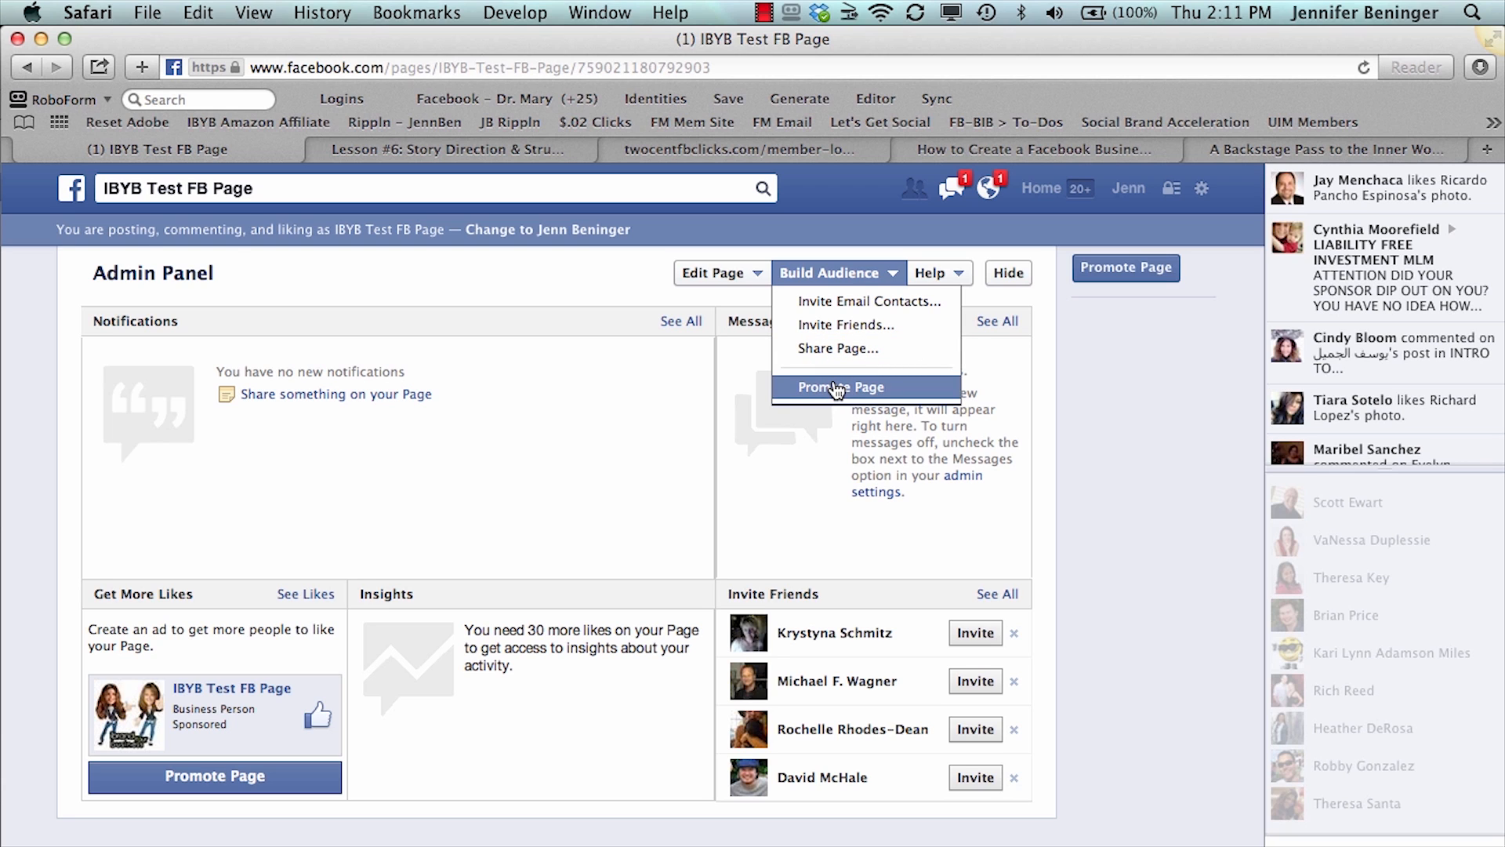
left_click(833, 304)
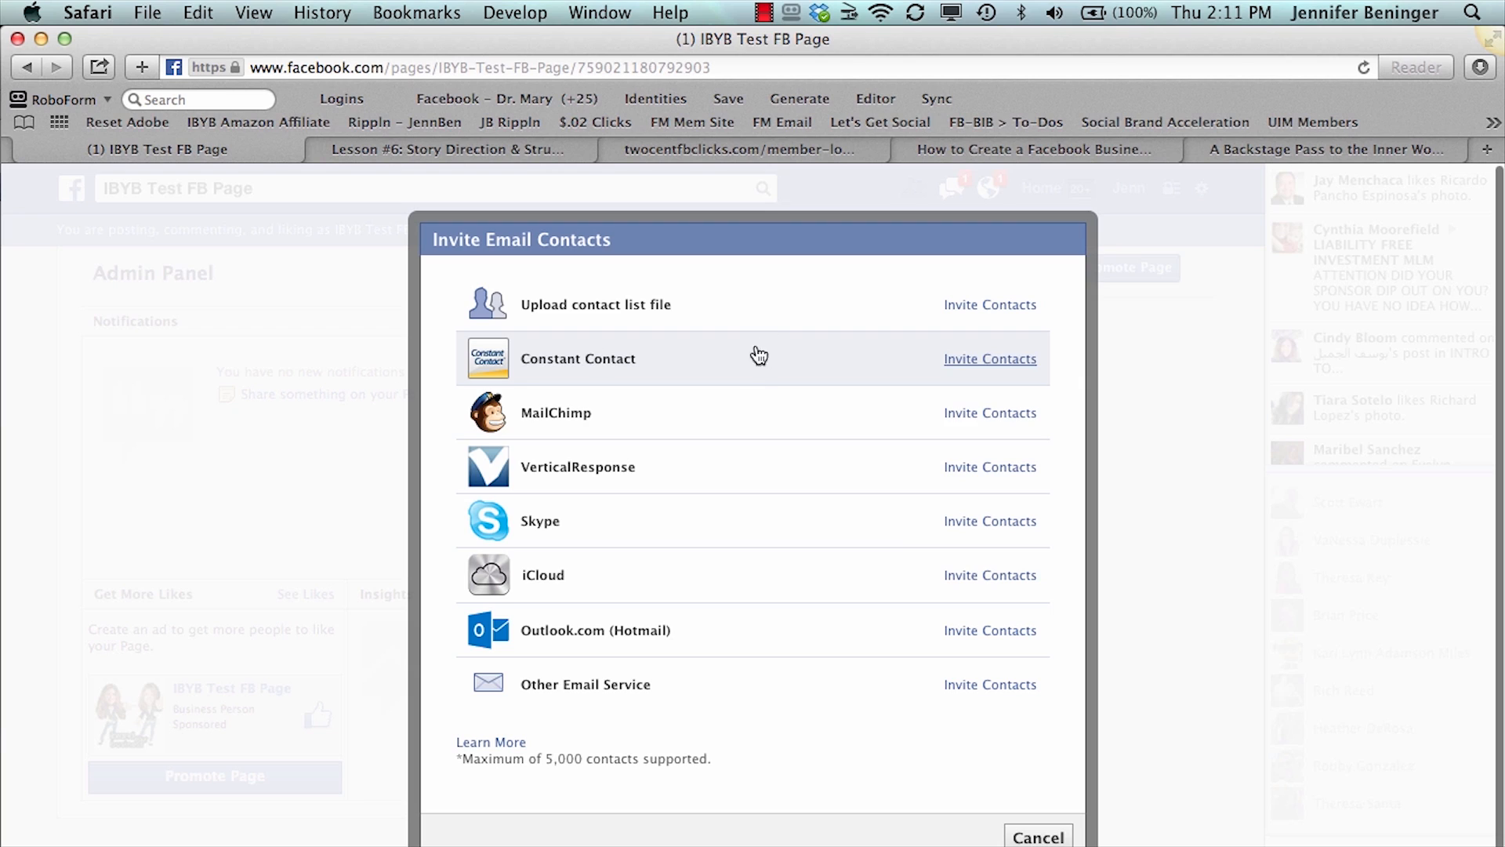
left_click(959, 522)
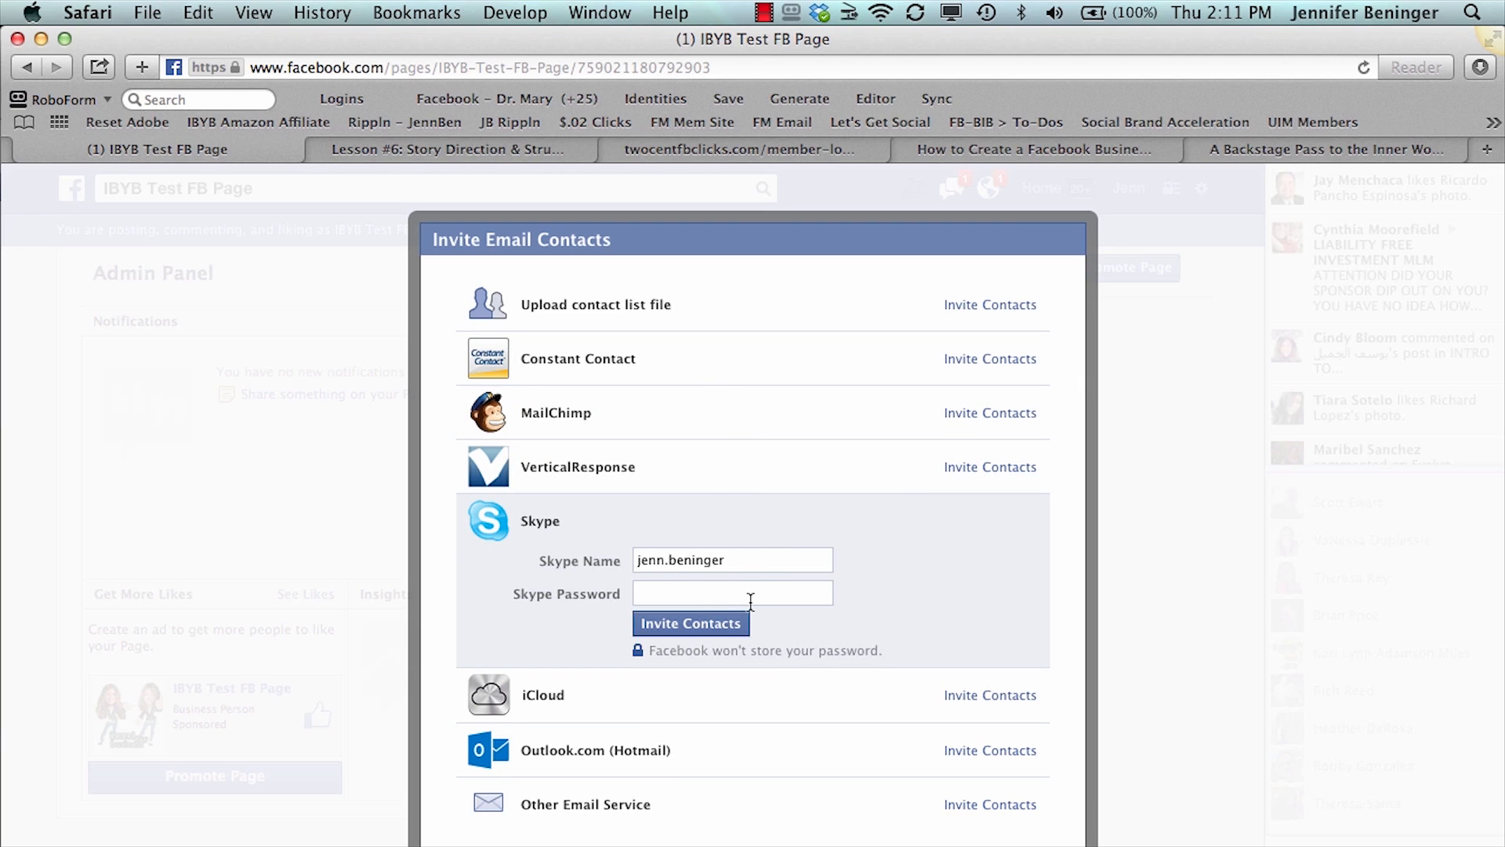
scroll(748, 603, "down", 3)
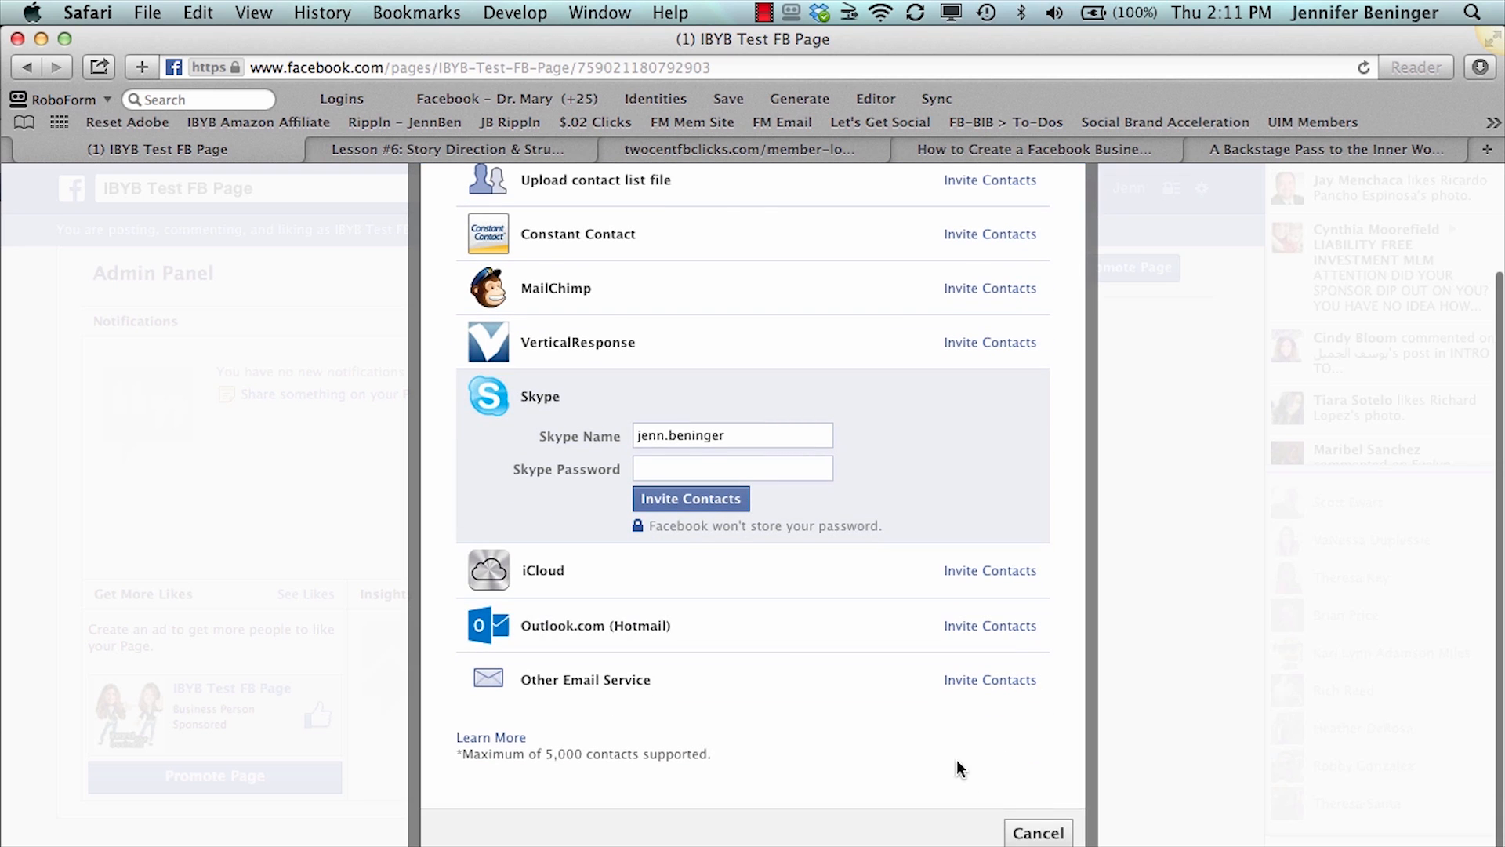
left_click(1032, 834)
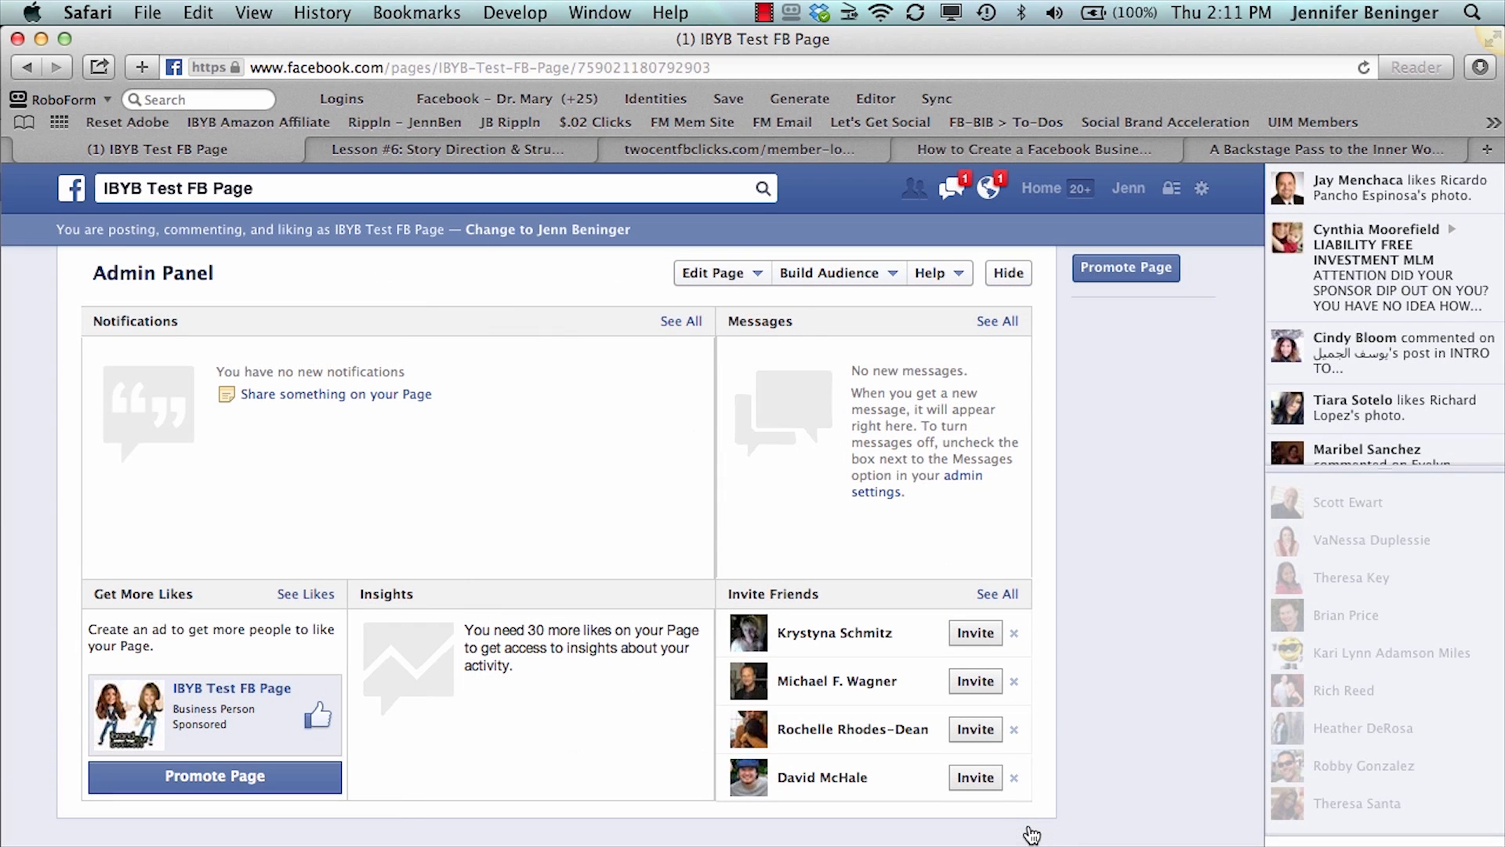
- Send one friend from the friends list an invitation to like the page and close the list
left_click(874, 280)
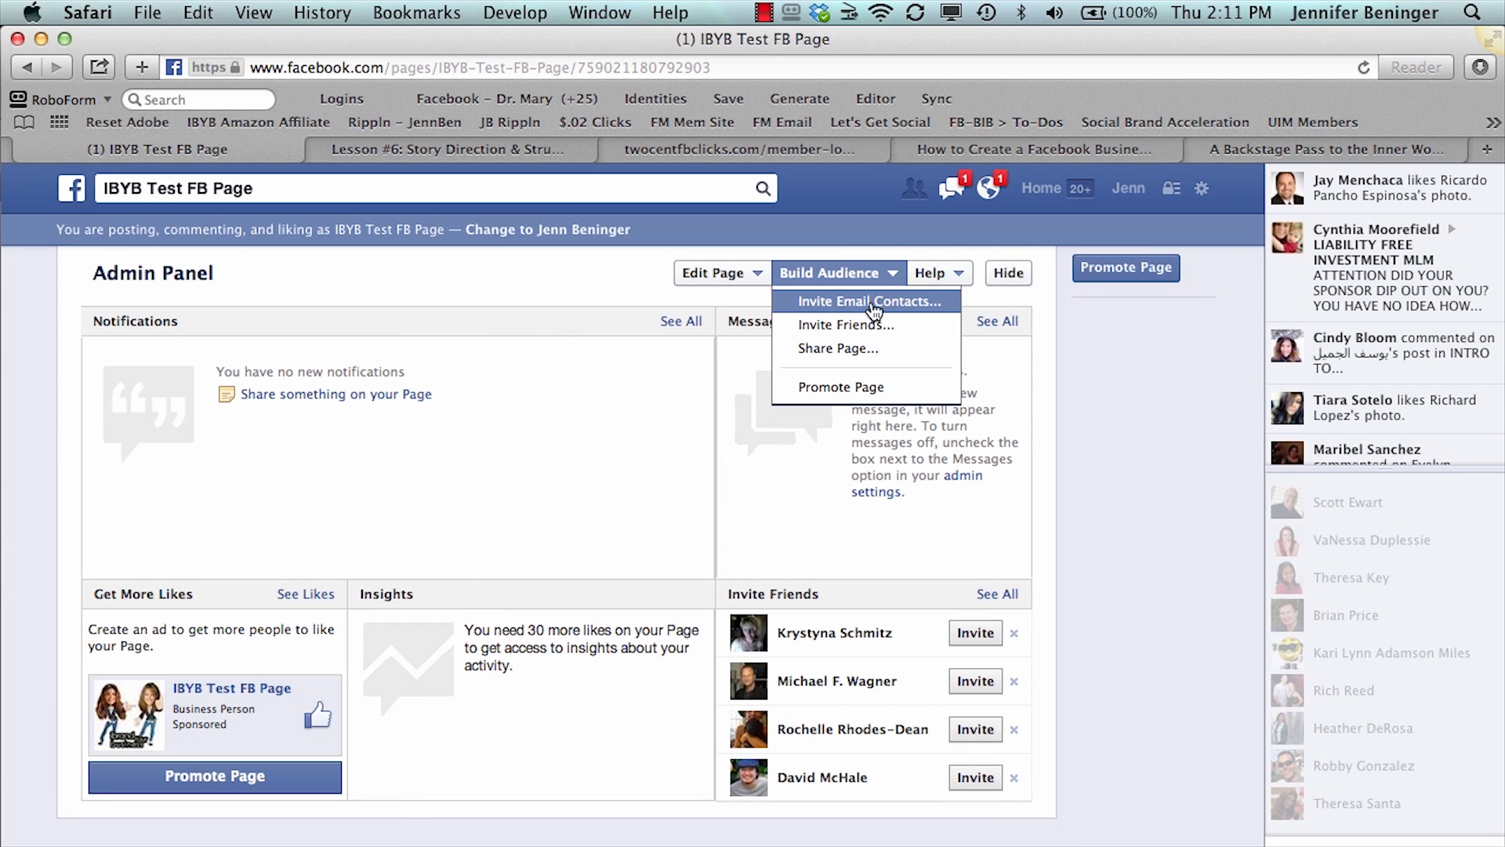
left_click(874, 330)
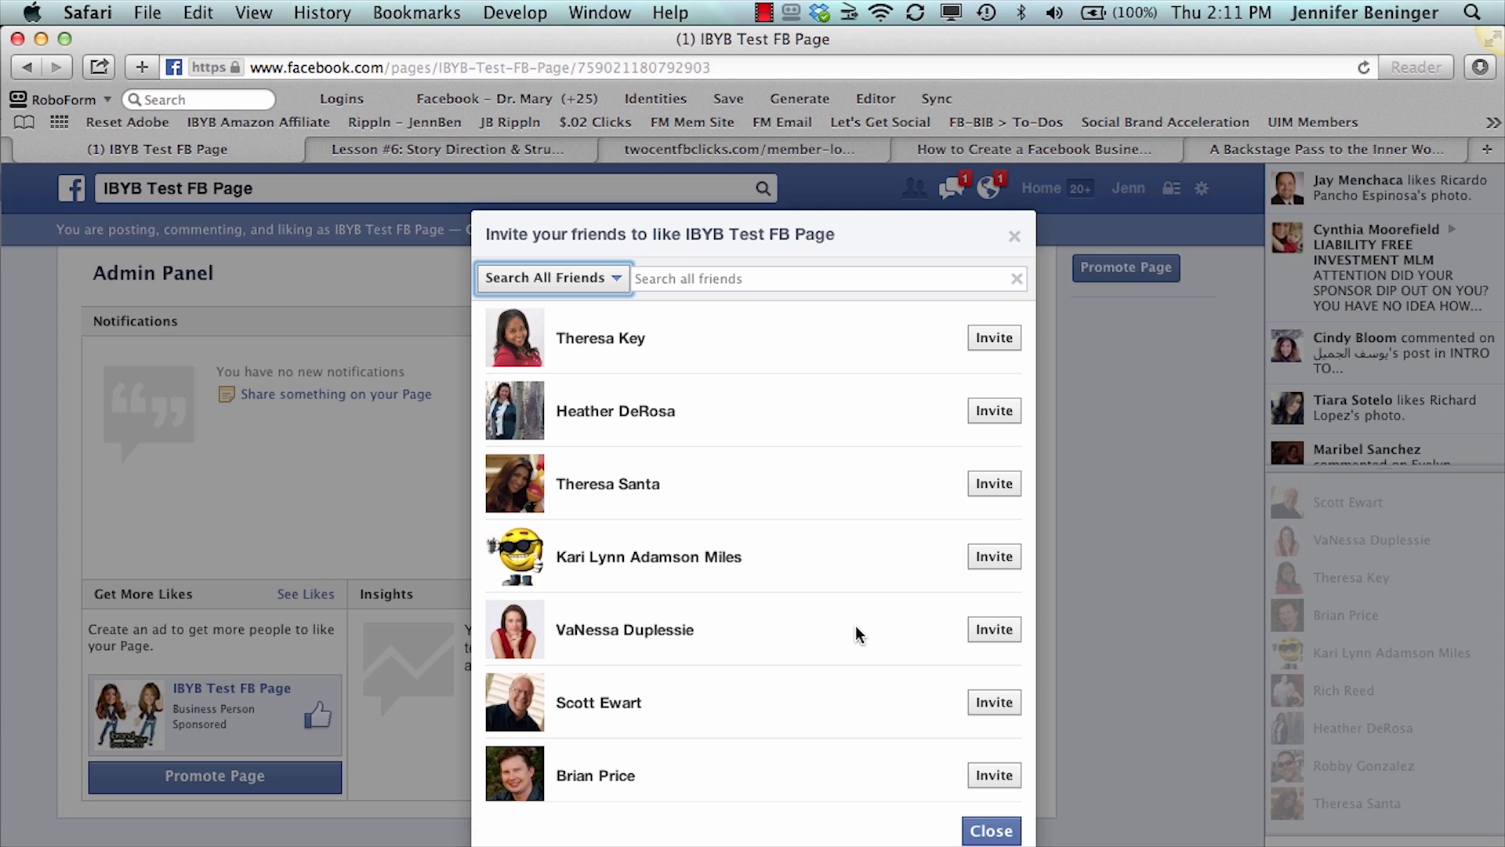
left_click(989, 483)
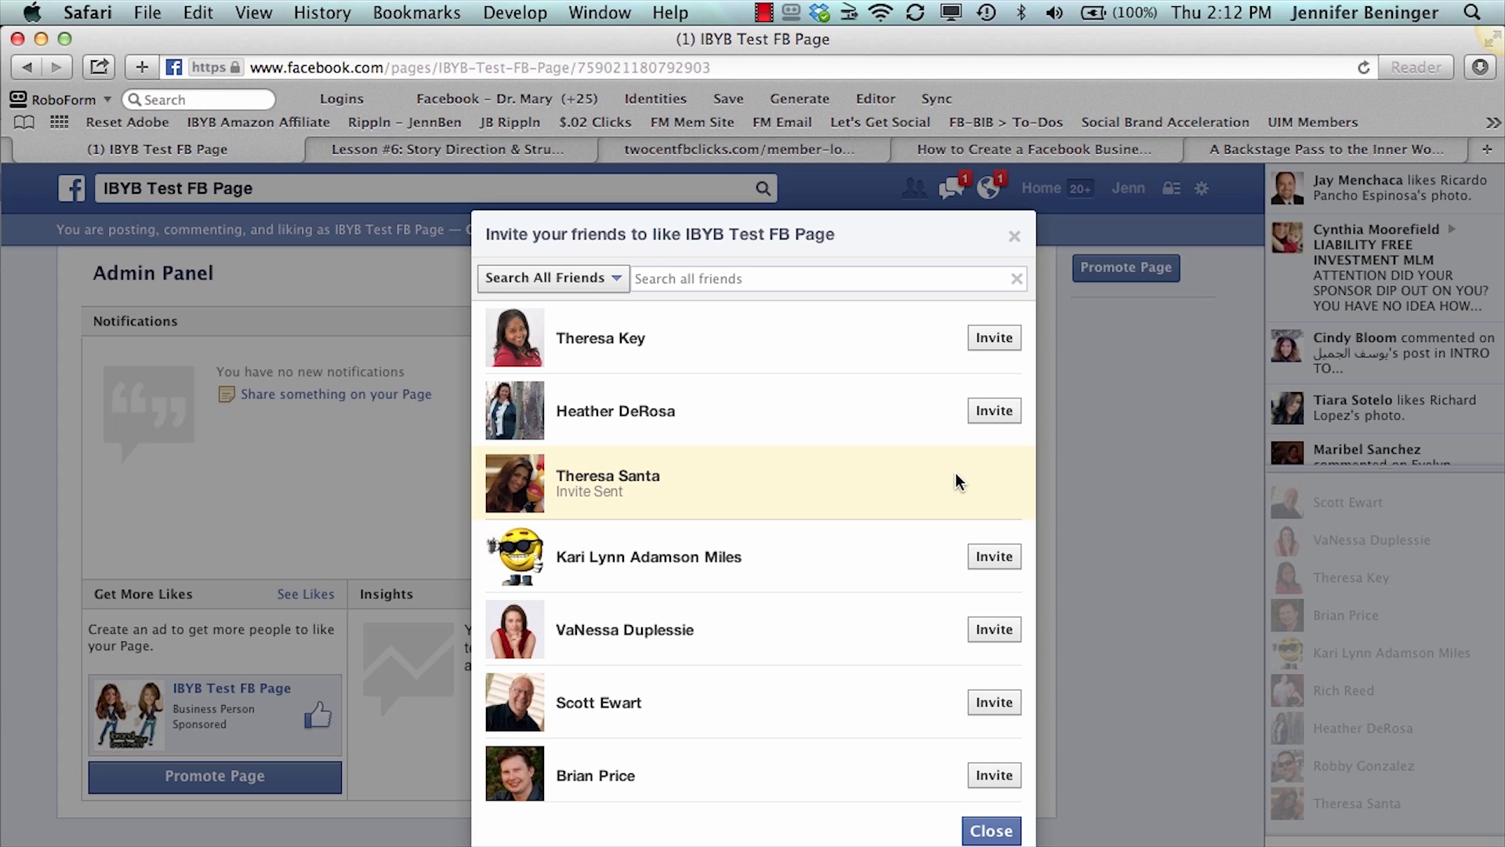
left_click(1014, 238)
- View the page sharing option, dismiss it, and look over the remaining audience-building options
left_click(829, 272)
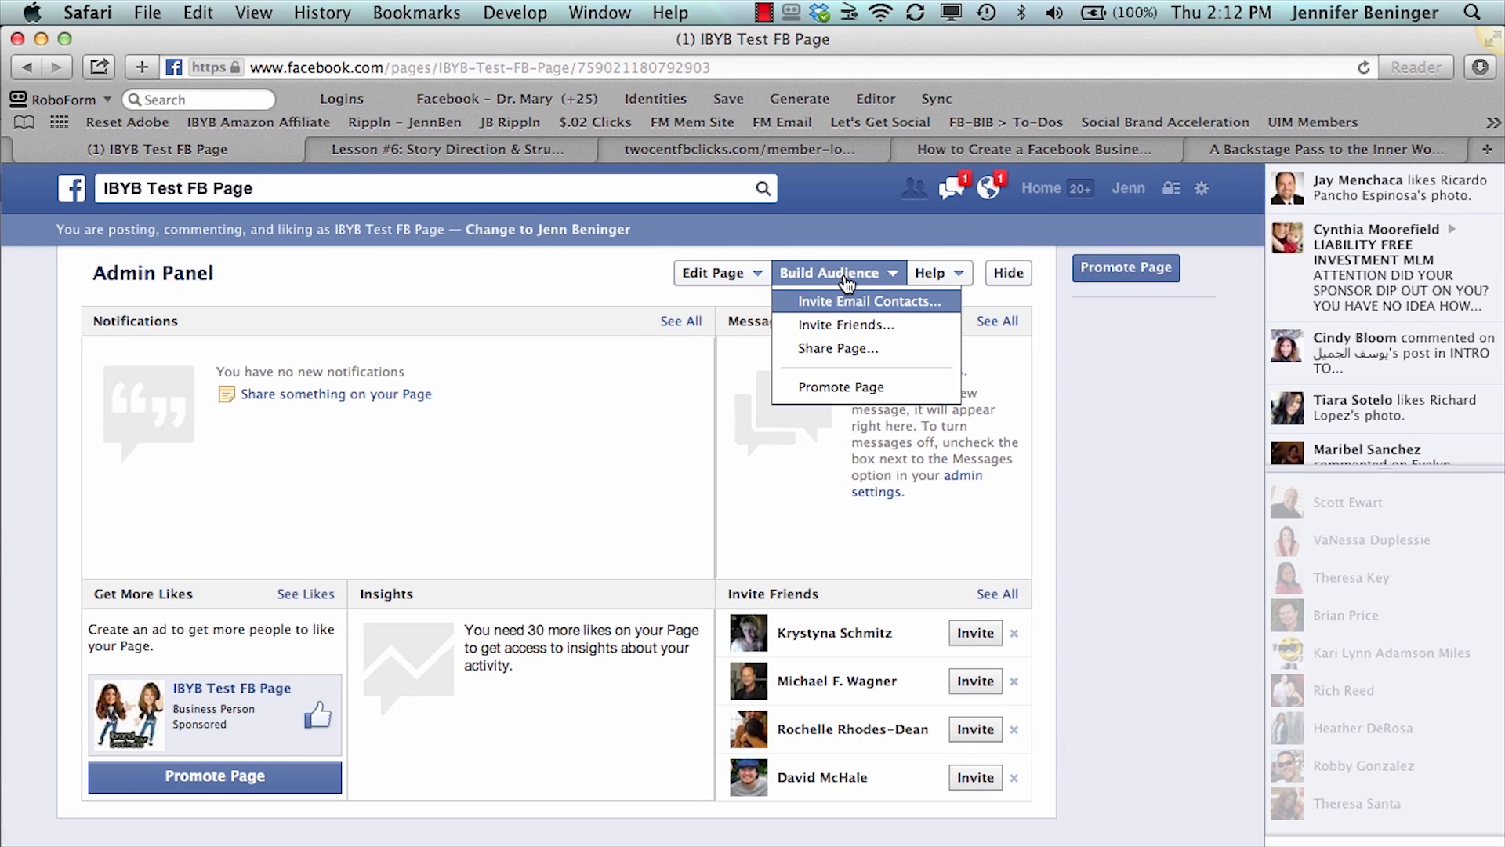
left_click(851, 351)
left_click(657, 374)
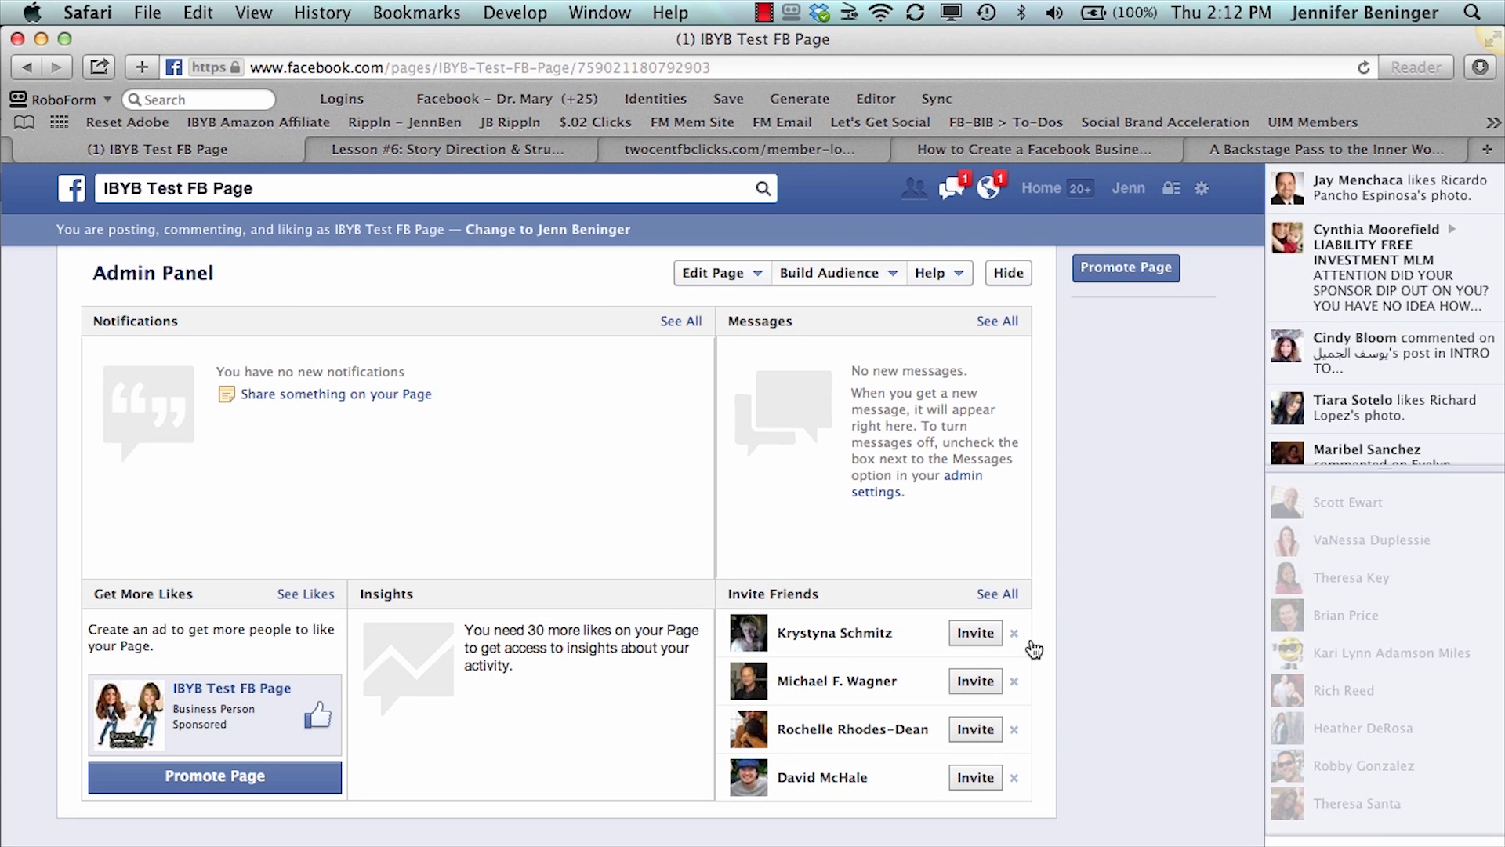
left_click(799, 274)
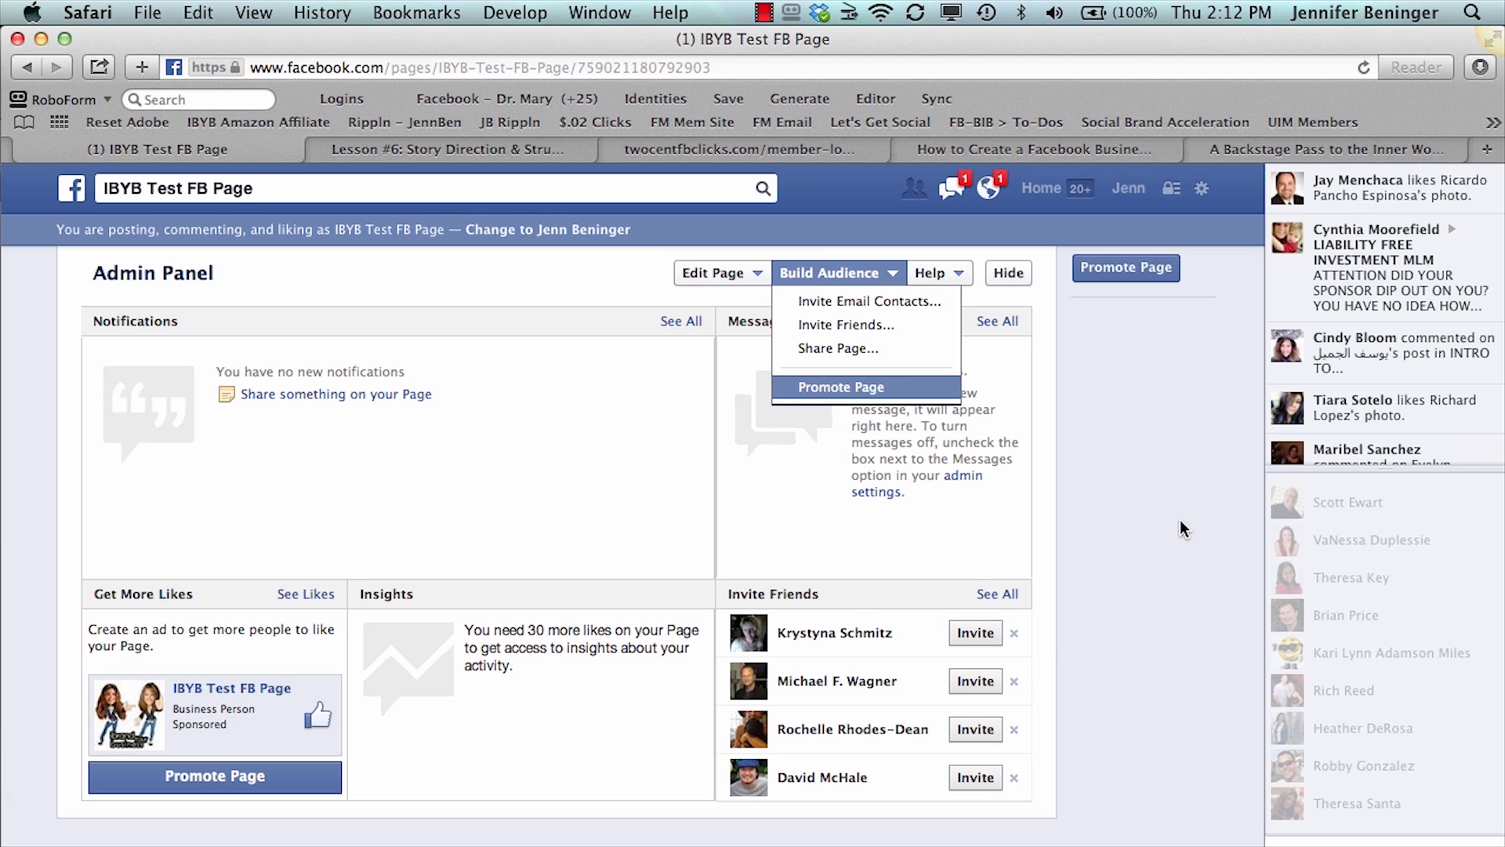
left_click(1133, 616)
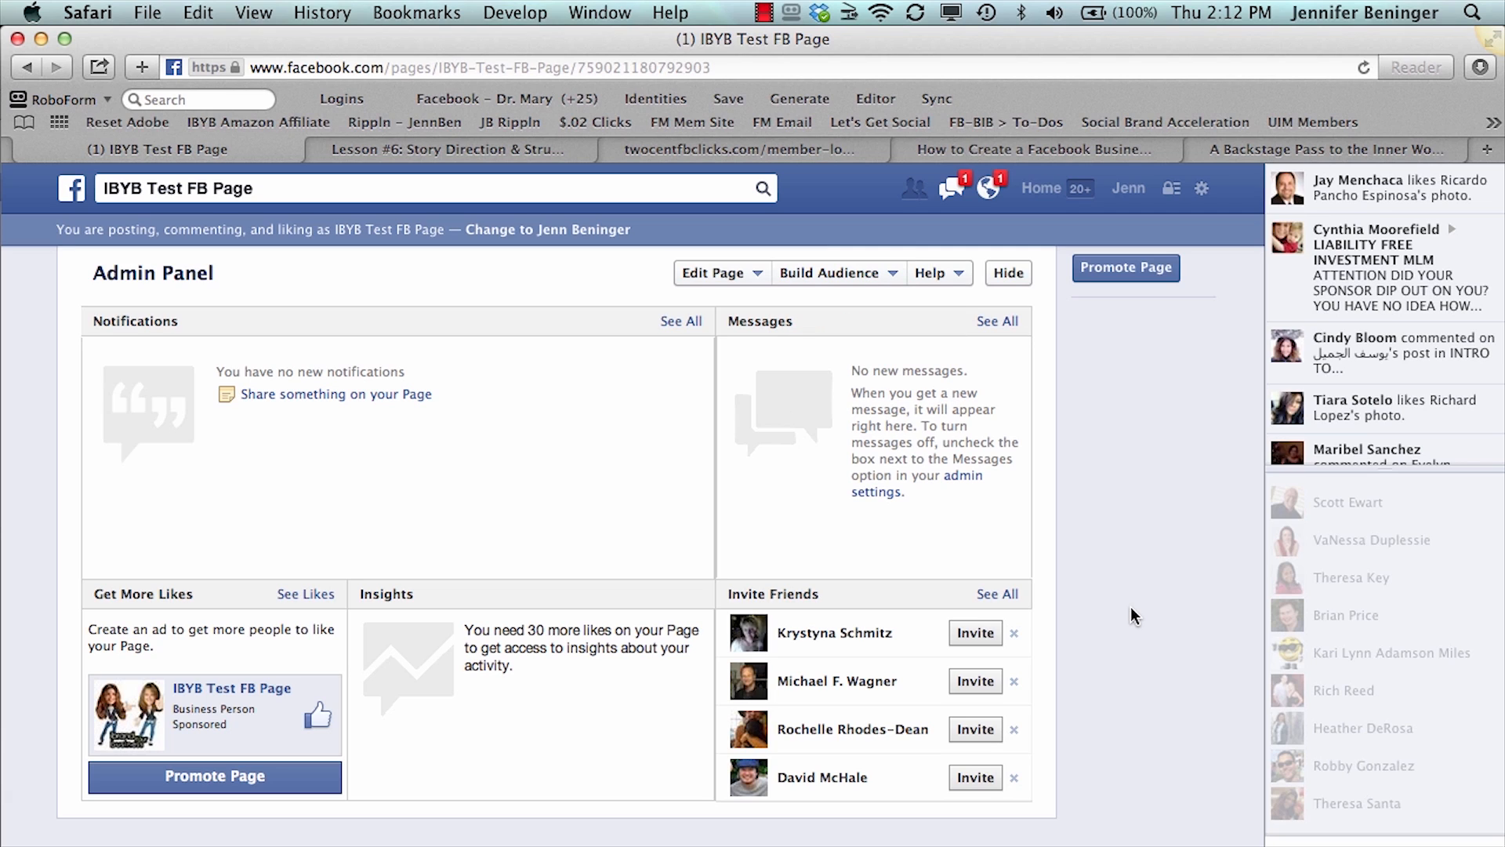